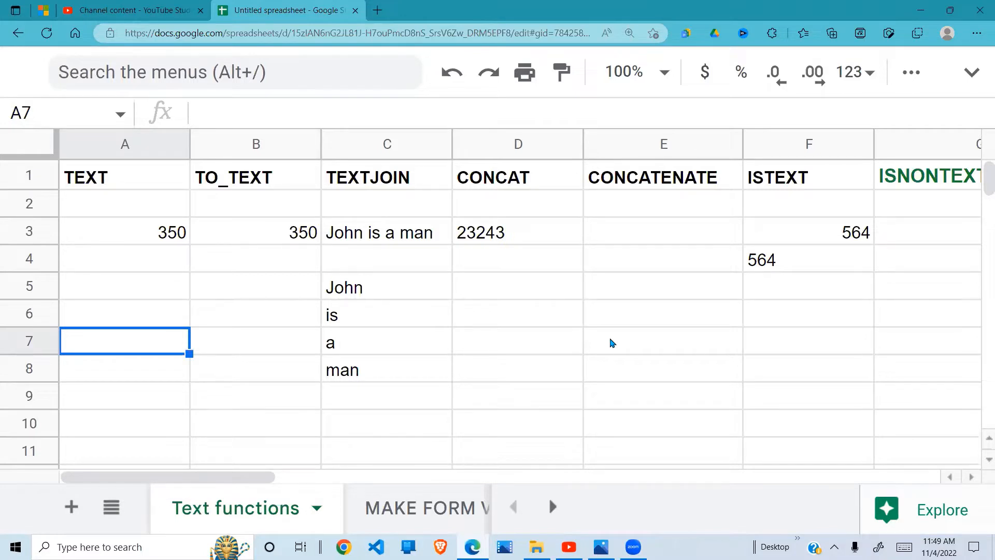
click(365, 371)
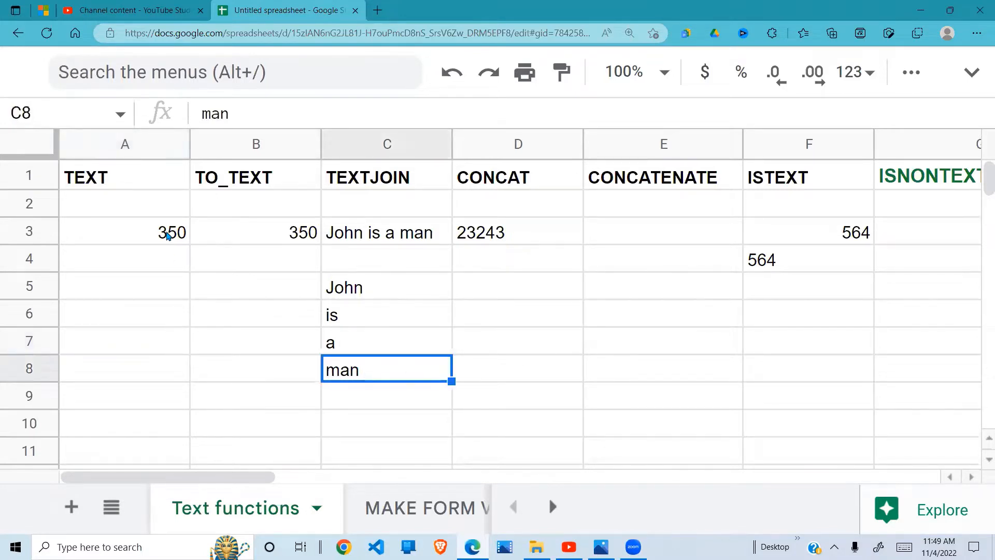
click(148, 188)
click(182, 231)
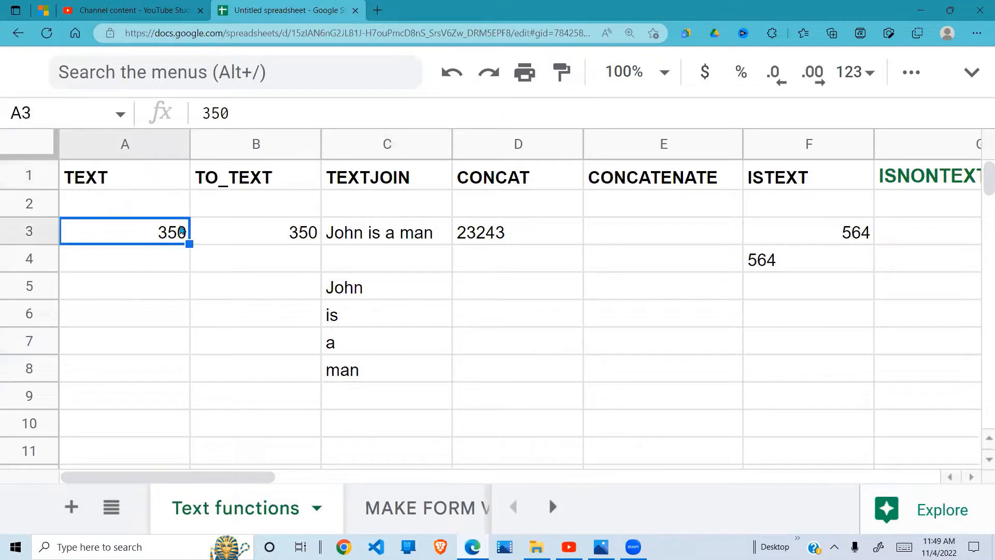
click(103, 175)
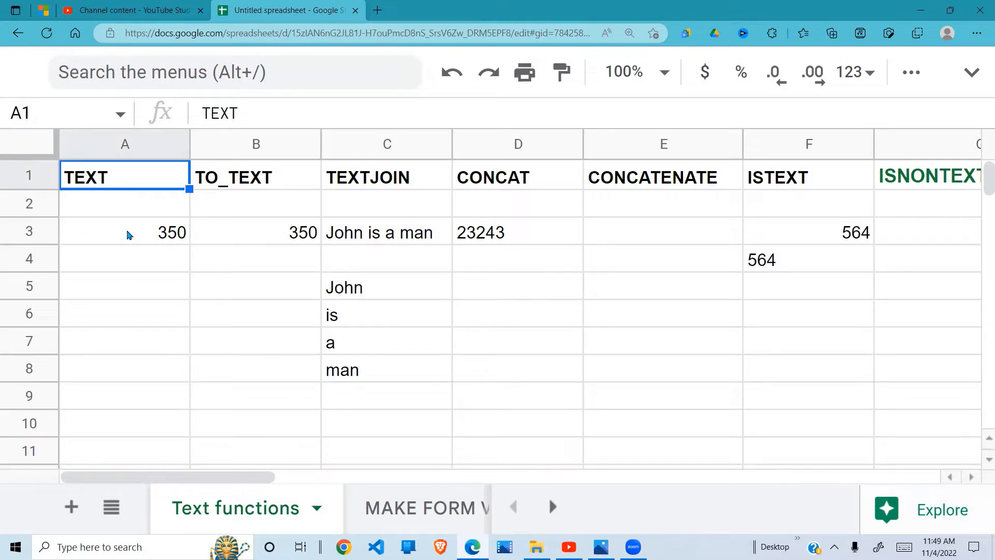
- Enter a TEXT formula in A5 that converts the number in A3 to text with the format "0.00"
click(150, 294)
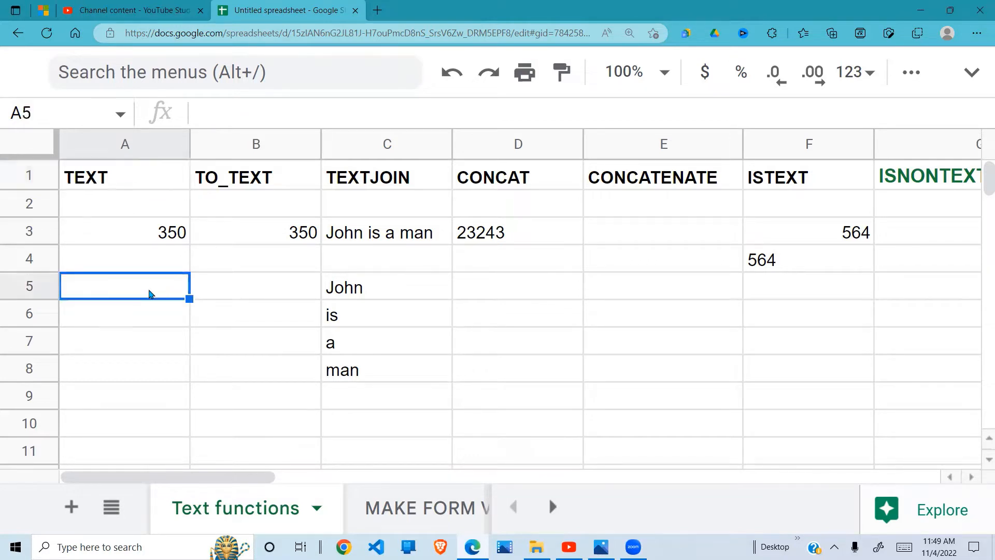
text(=)
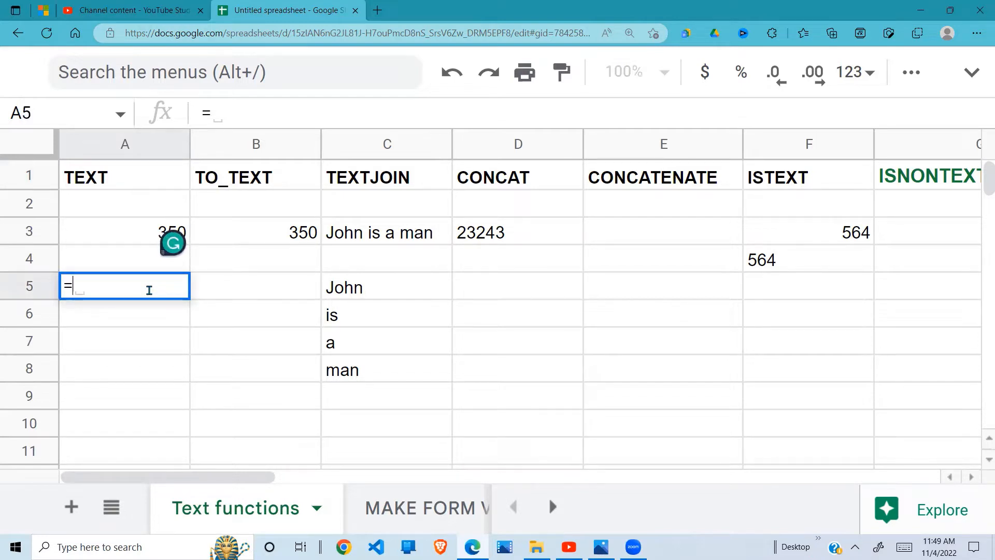
text(text)
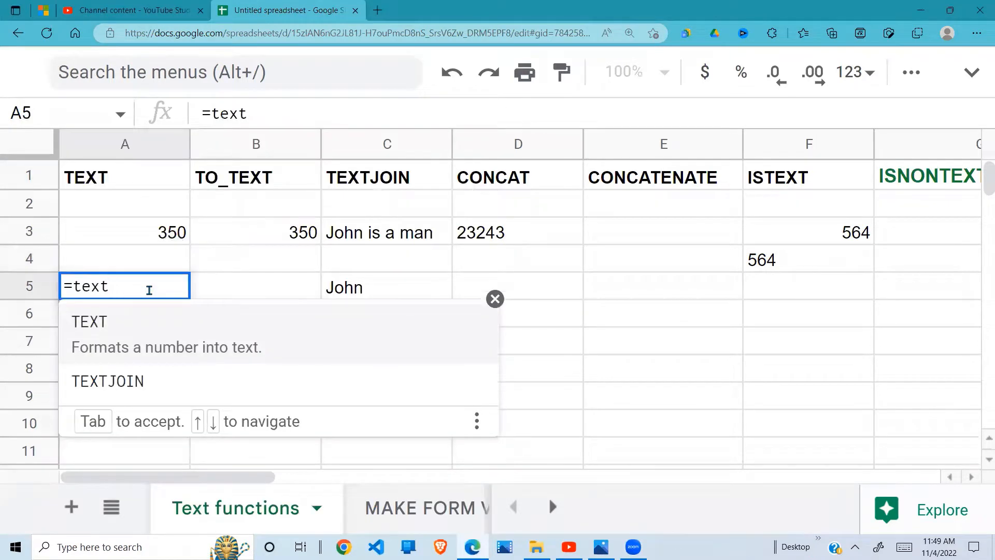
text(()
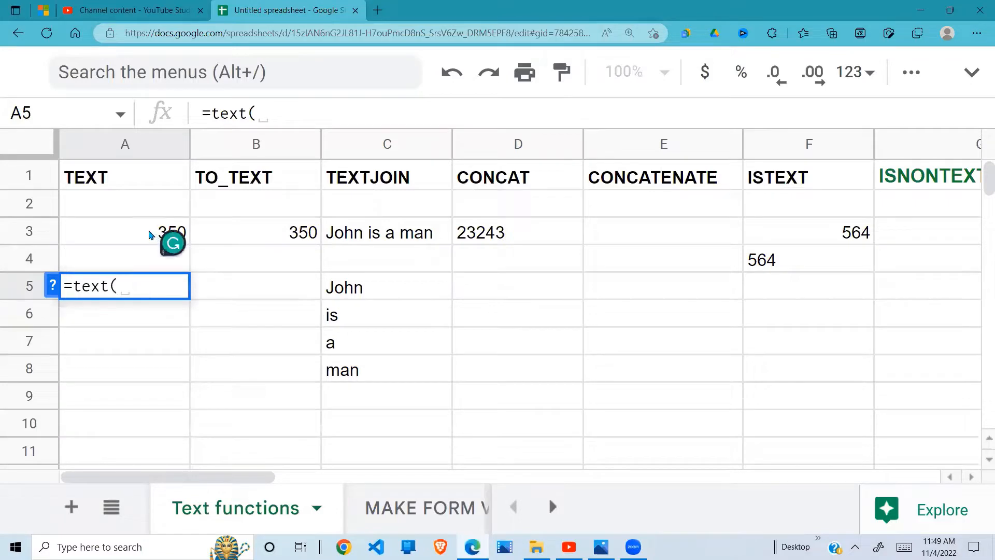
click(150, 234)
text(, )
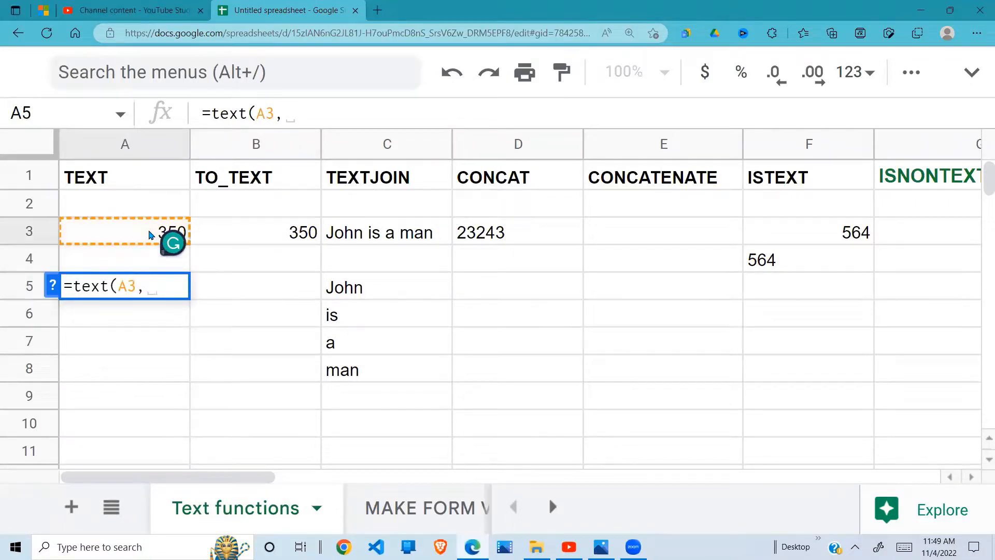
text("0.)
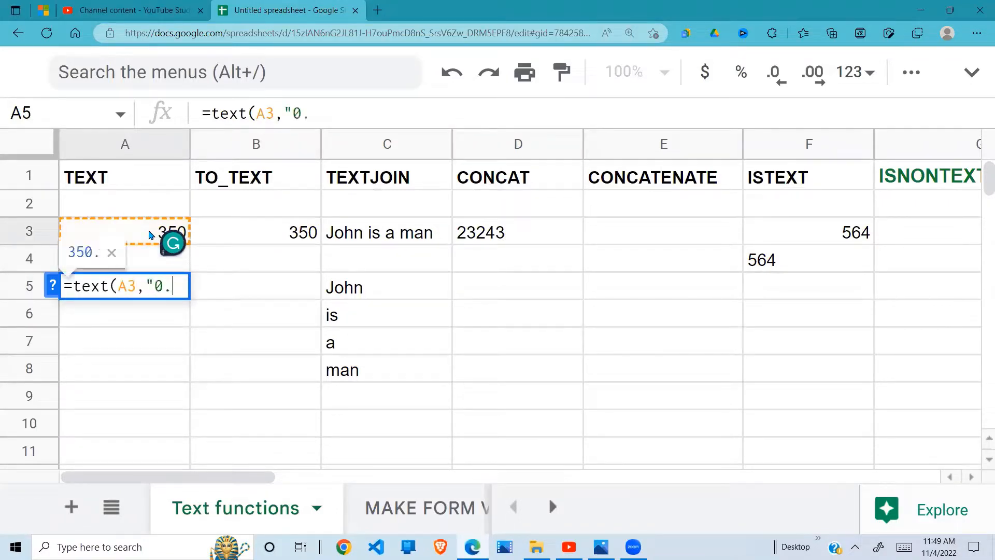
text(00)
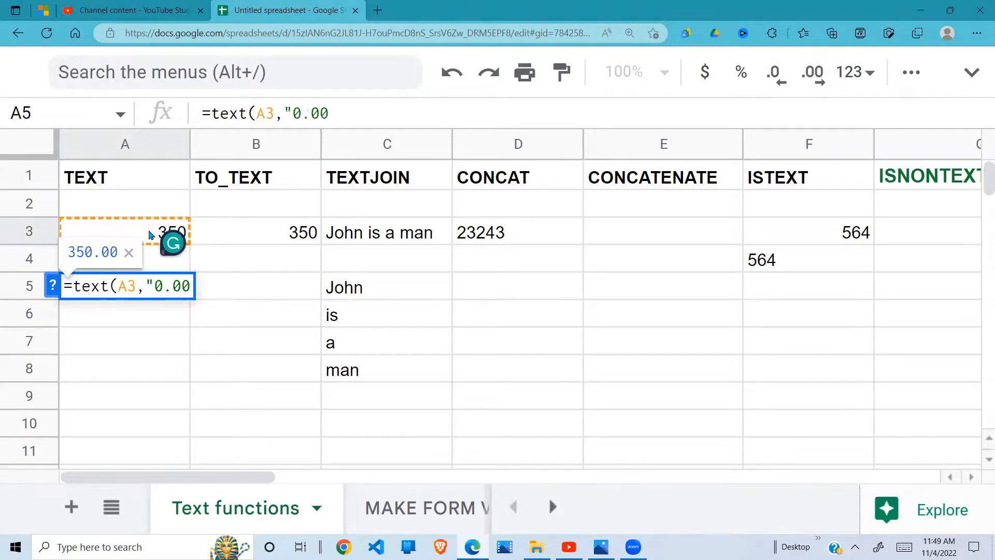
text("))
key(Return)
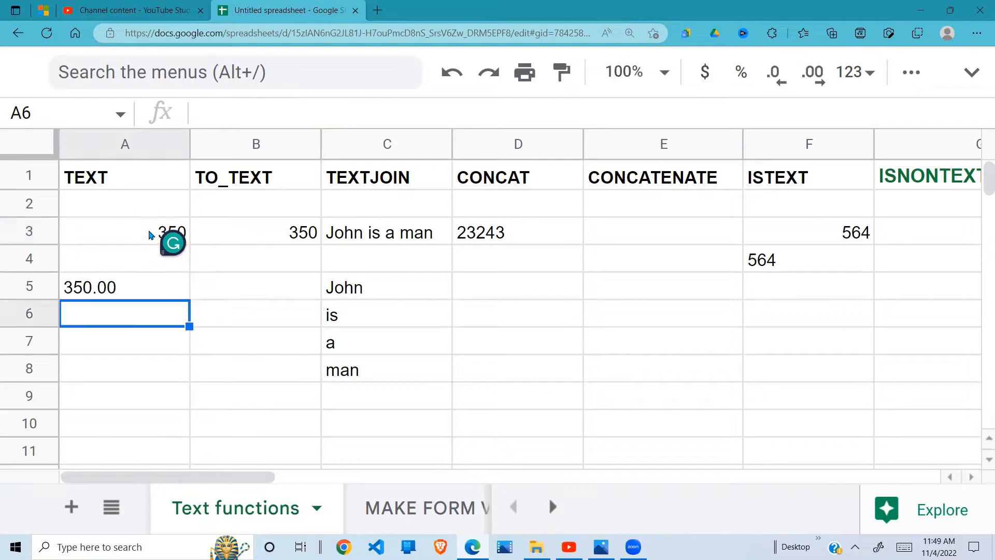
click(107, 286)
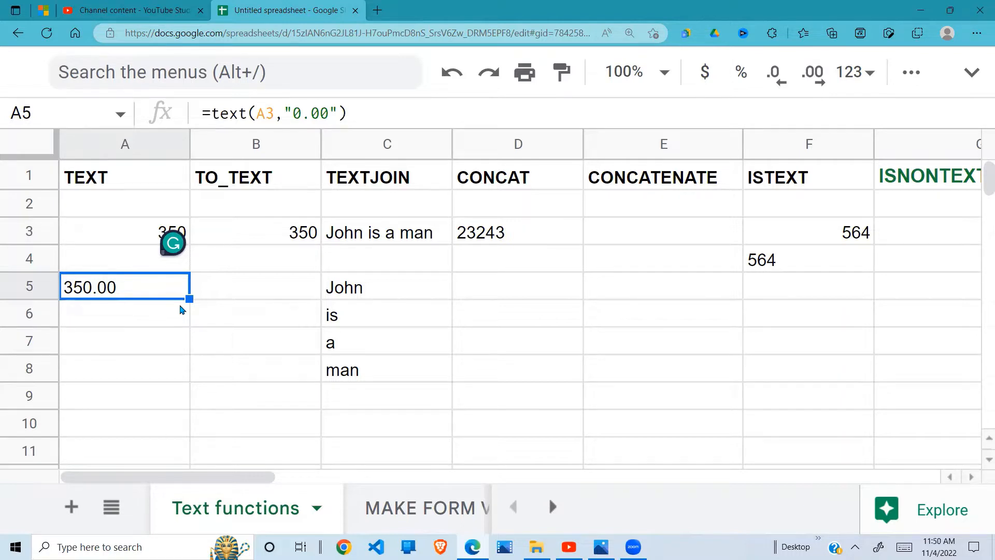
- Enter a TO_TEXT formula in B5 that converts the number in B3 to text, consulting the function's help on the way
click(285, 233)
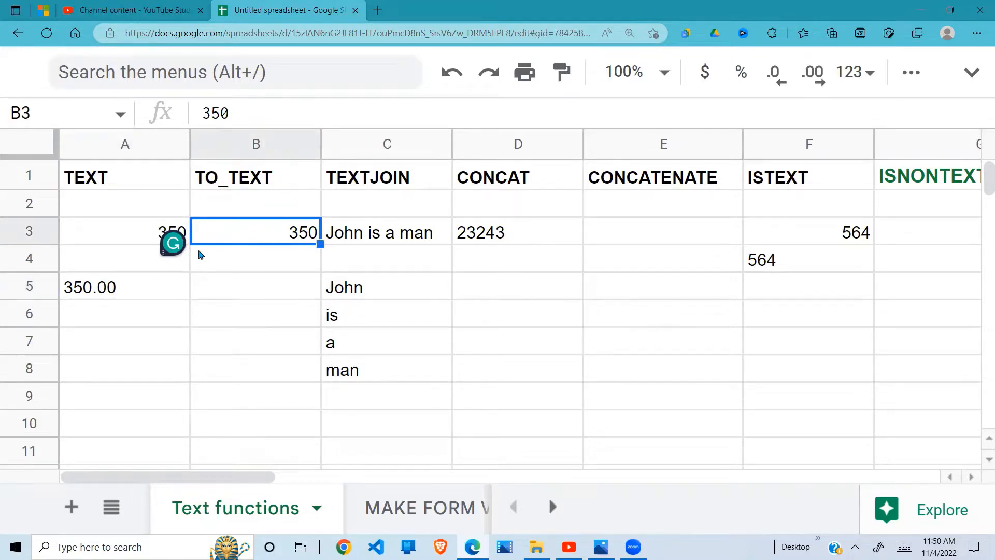
click(254, 290)
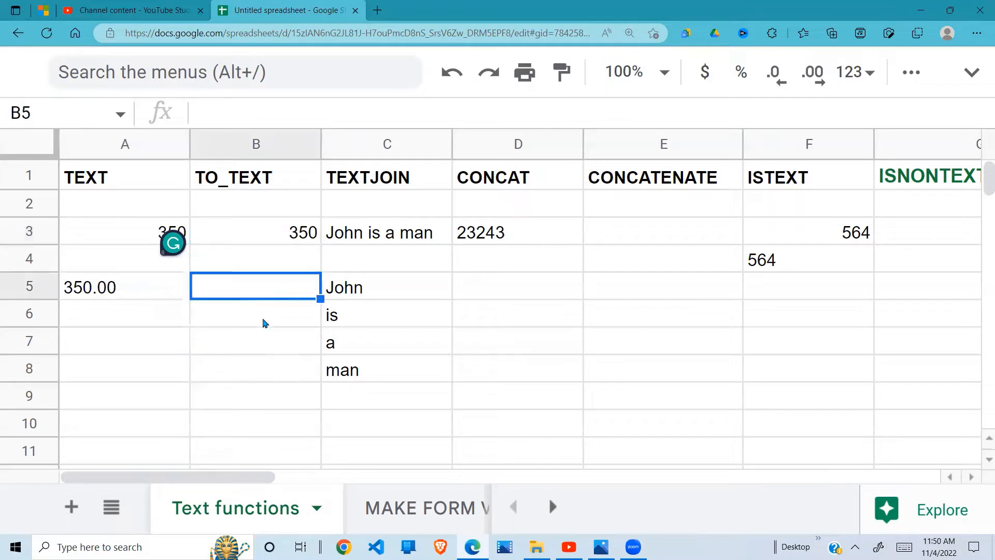
text(=)
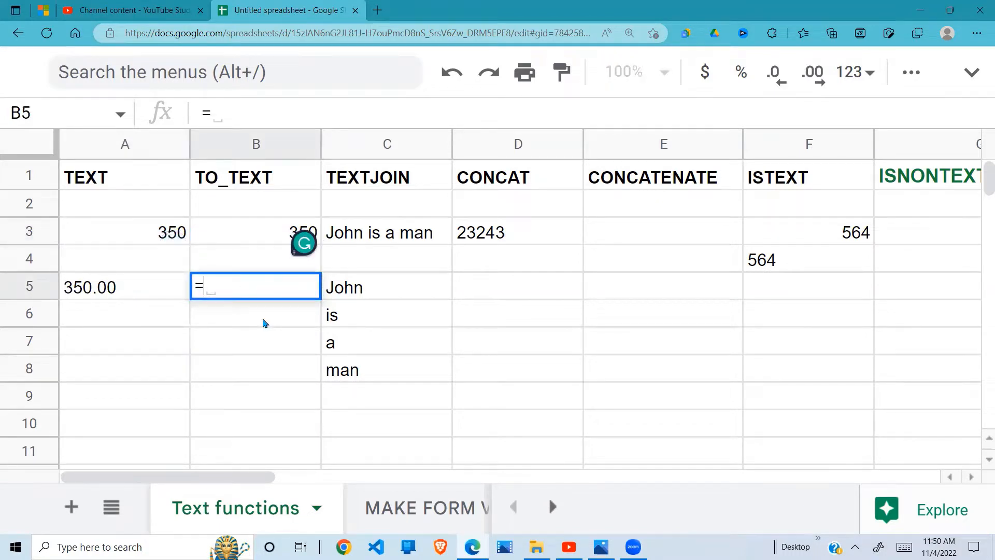
text(to)
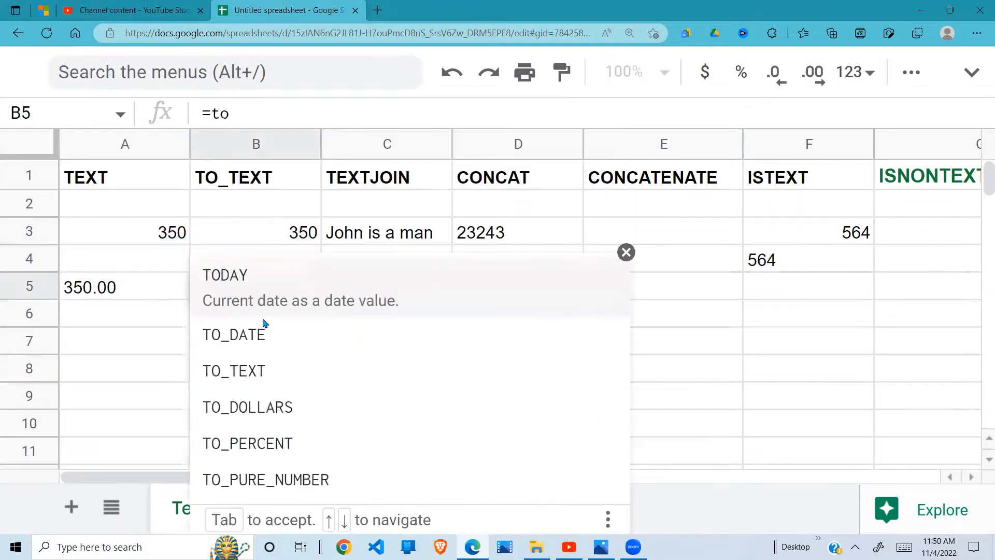
text(_)
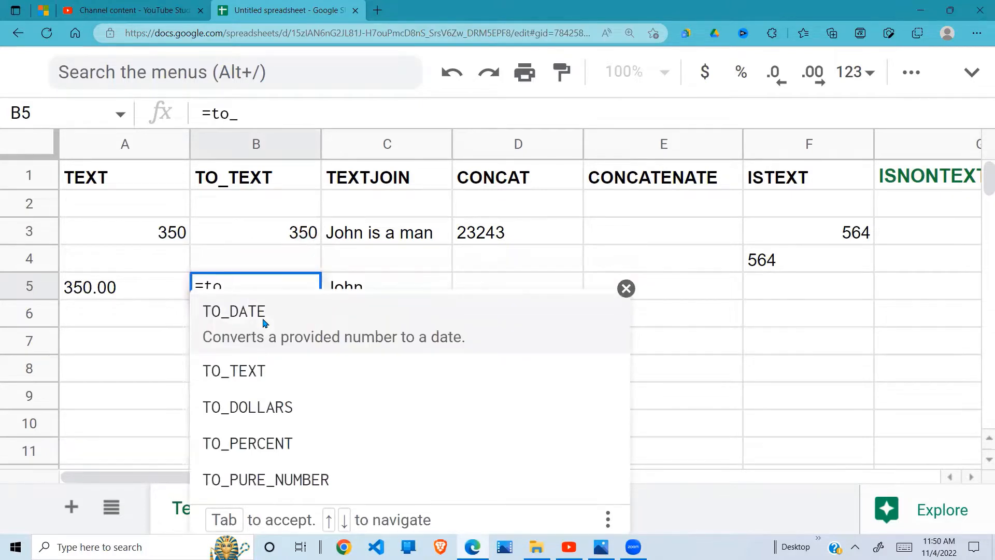
text(text()
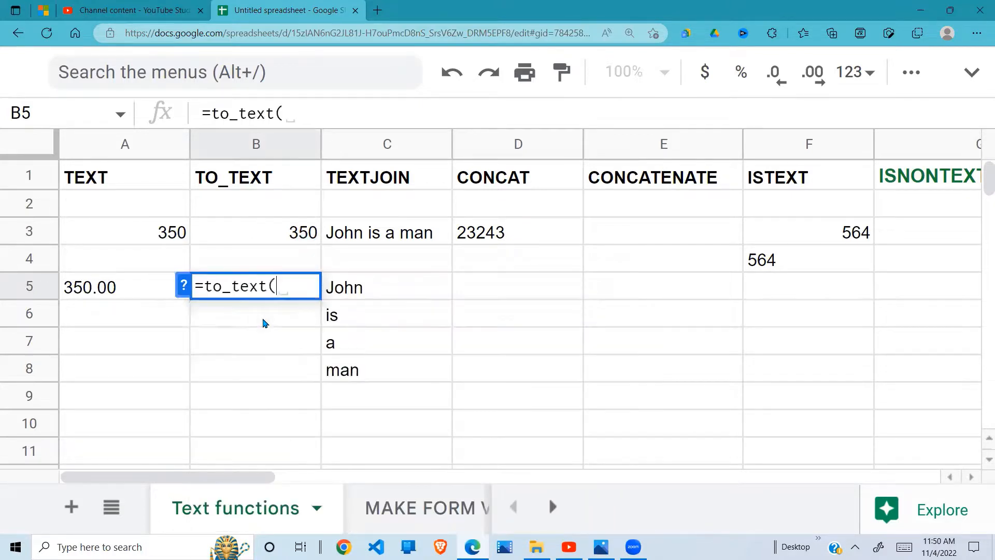
click(184, 285)
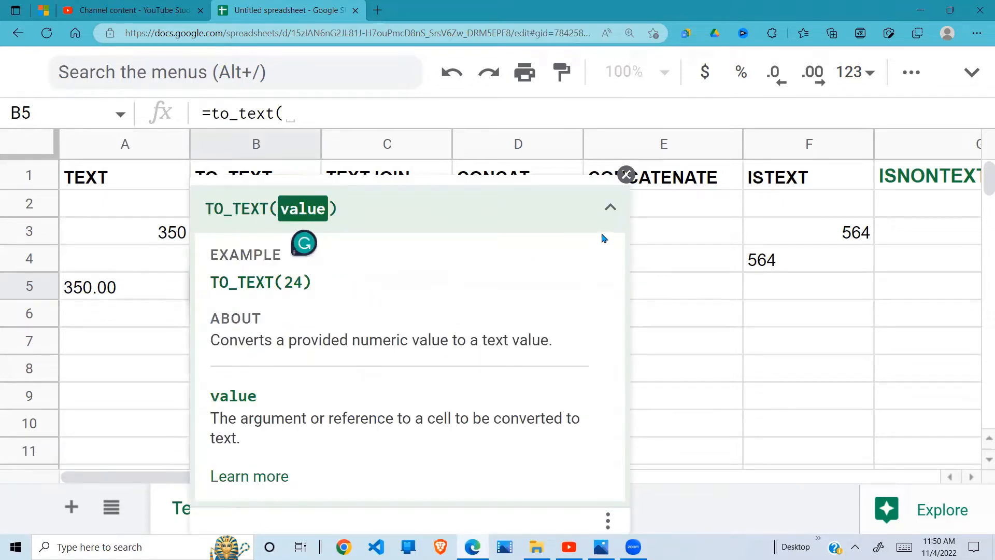
click(627, 175)
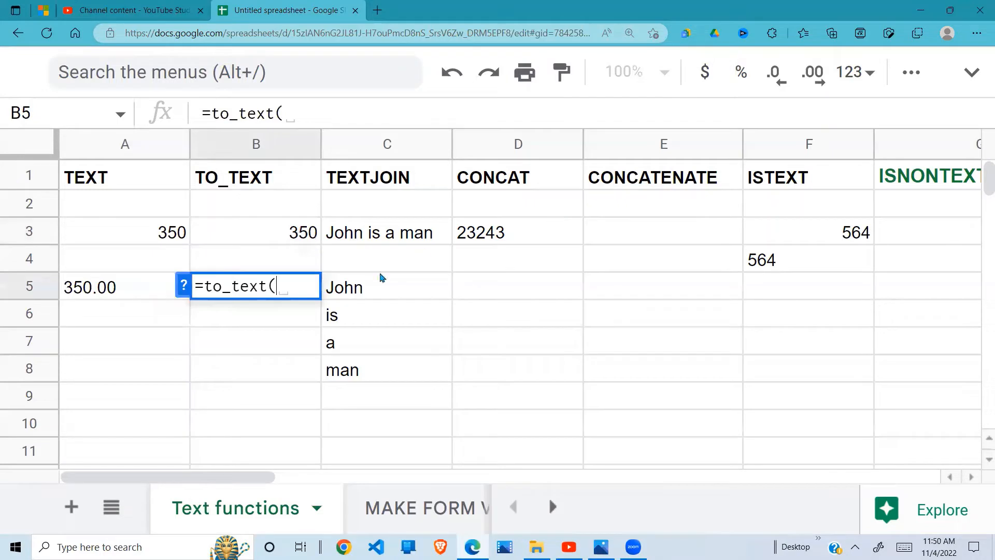
click(298, 234)
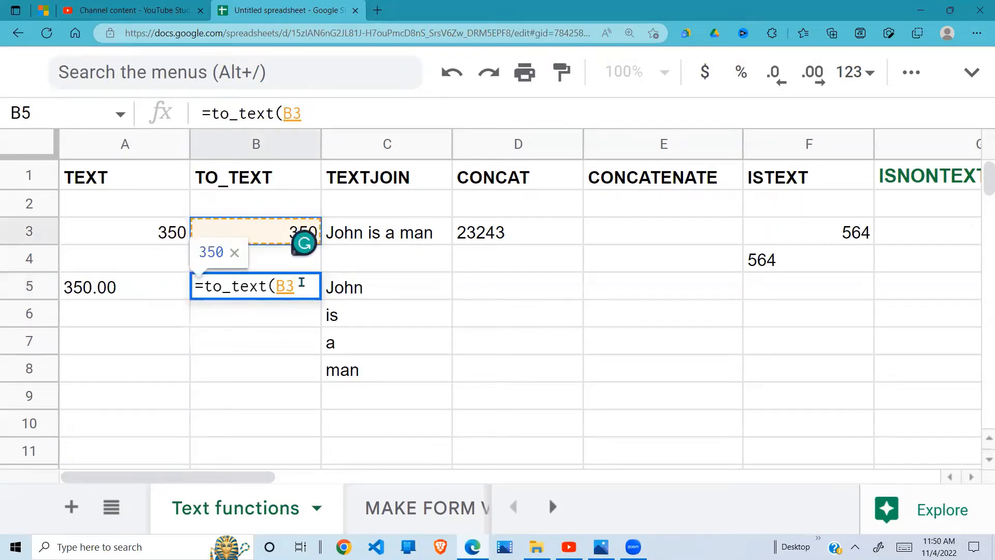
text())
key(Return)
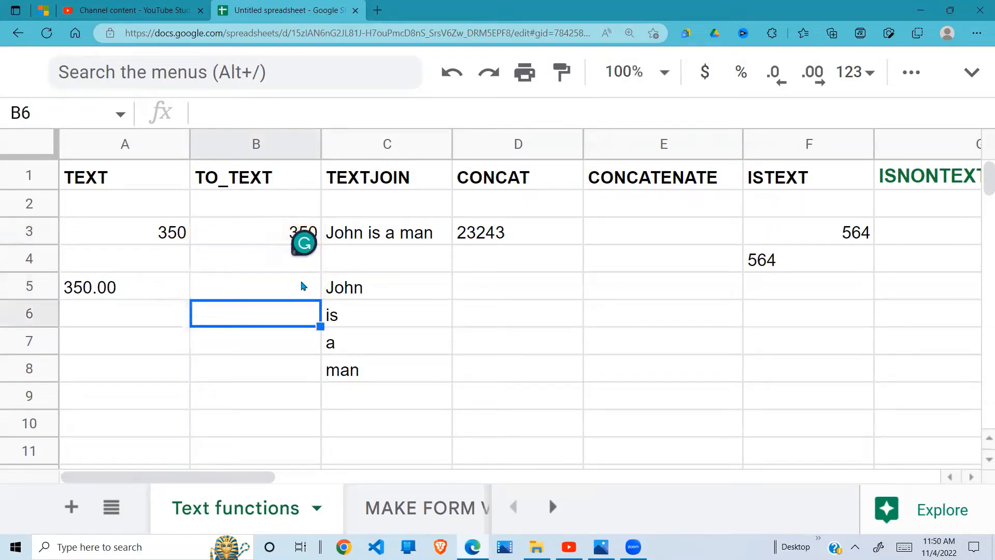
click(311, 294)
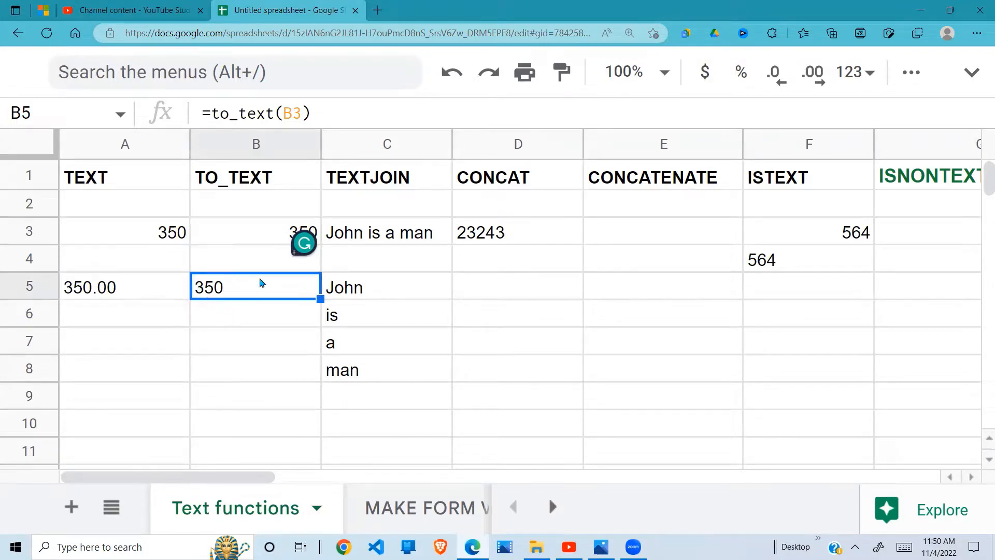
click(356, 289)
click(347, 380)
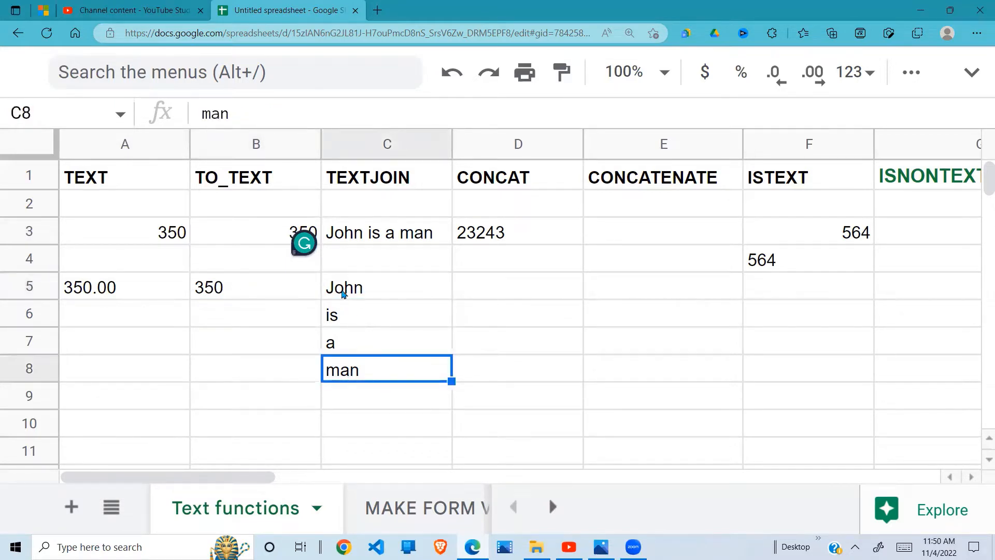
click(340, 289)
click(380, 235)
click(363, 290)
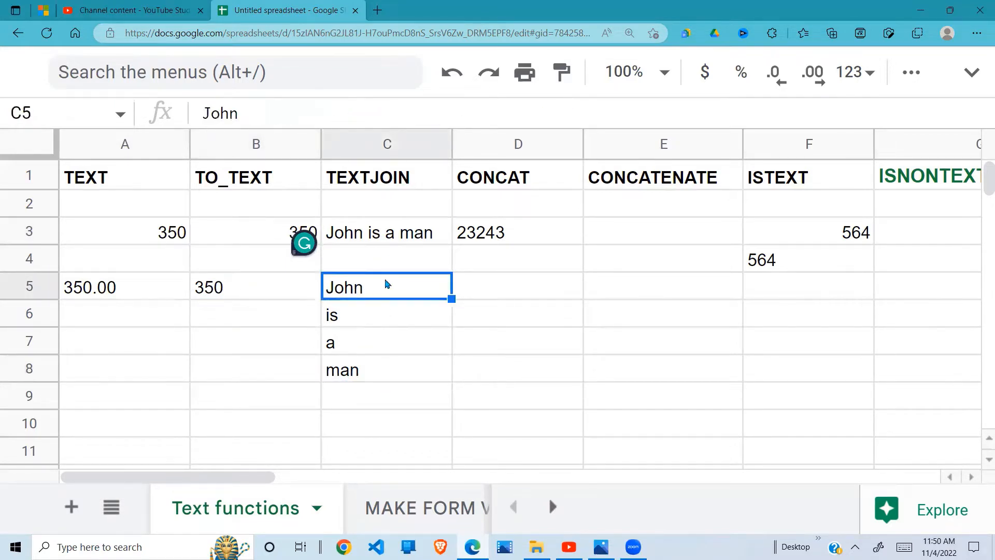
- Clear C3, start a TEXTJOIN formula there and consult the function's help
click(400, 240)
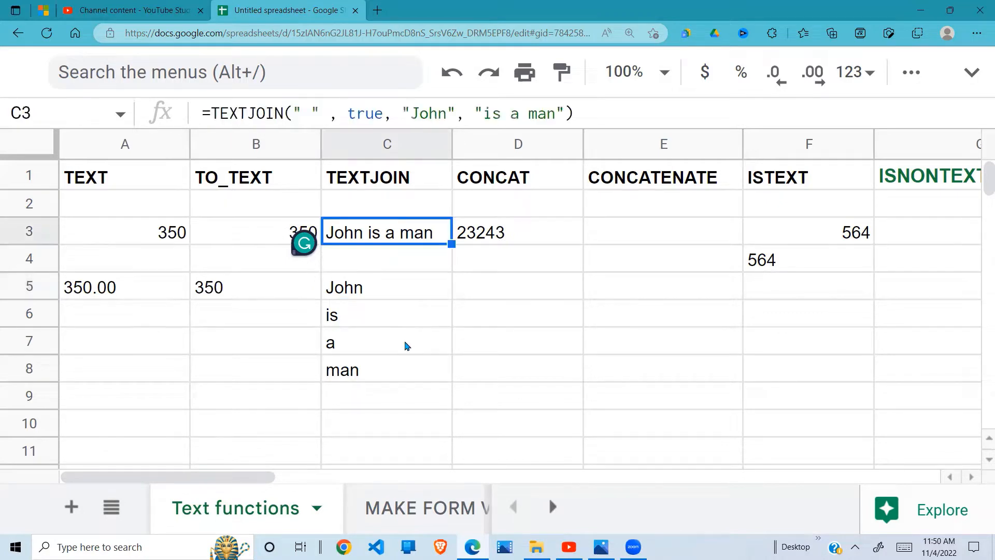
key(Delete)
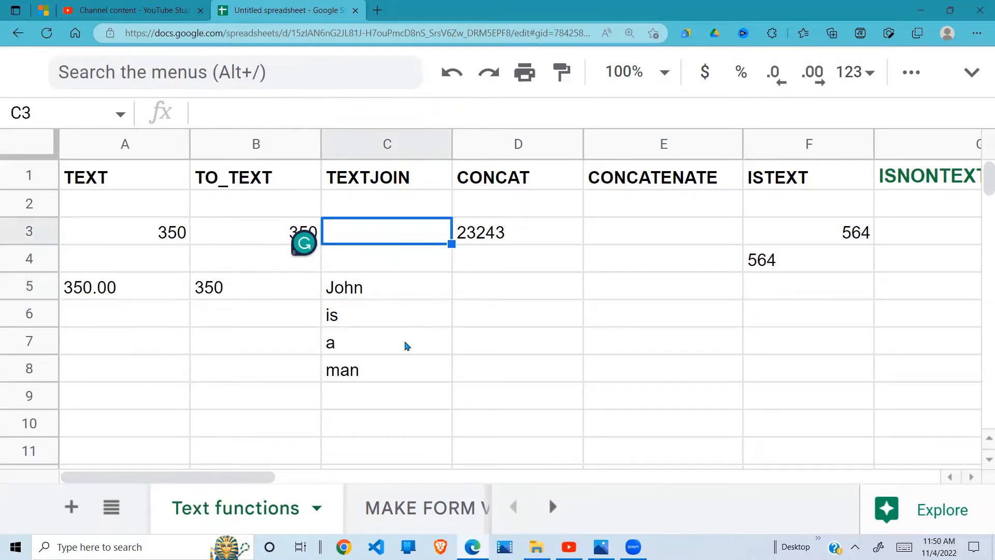
text(=te)
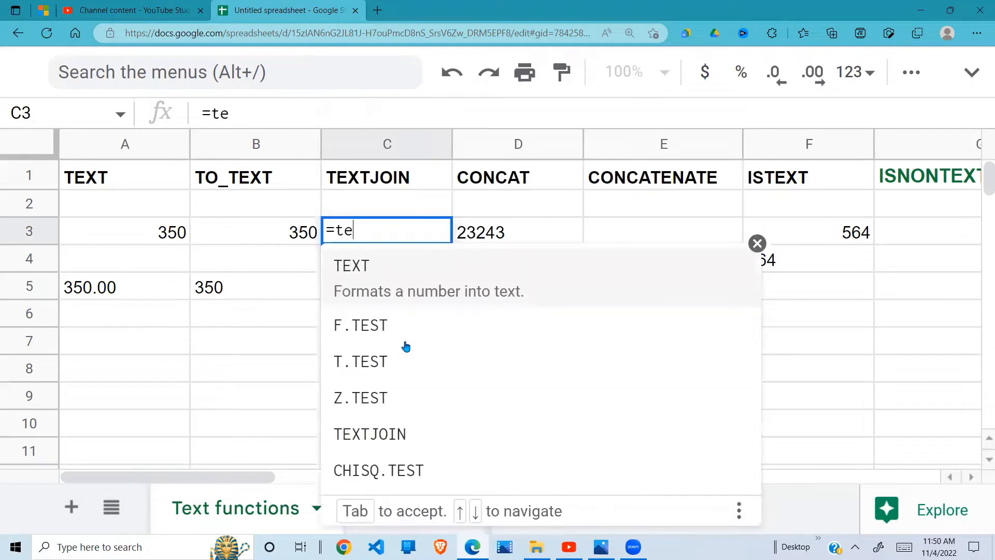
text(xtjoin)
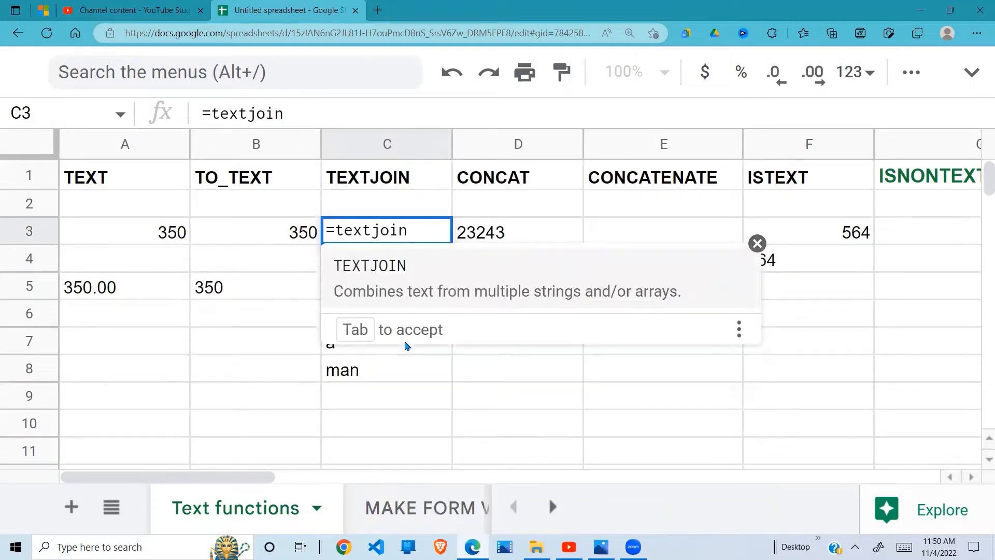
text(()
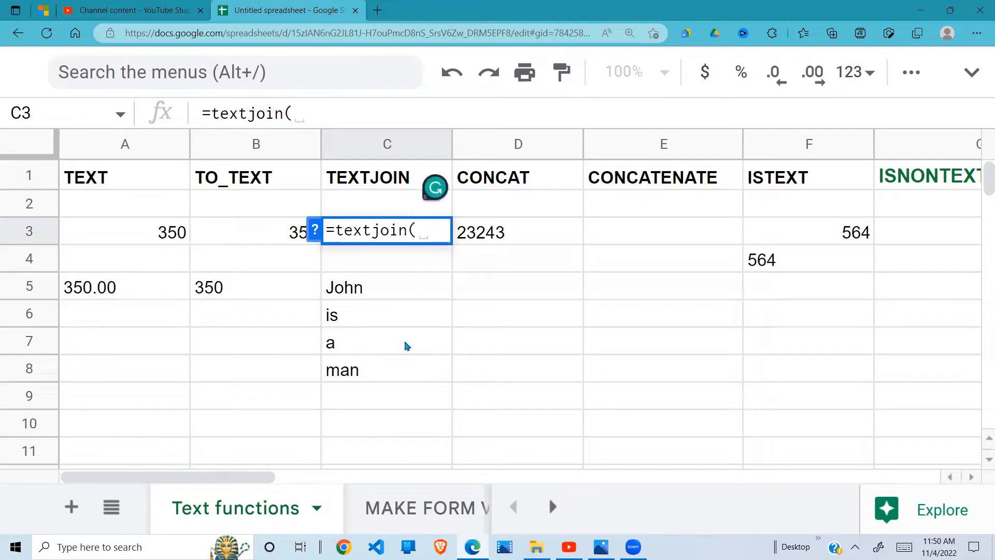
click(314, 236)
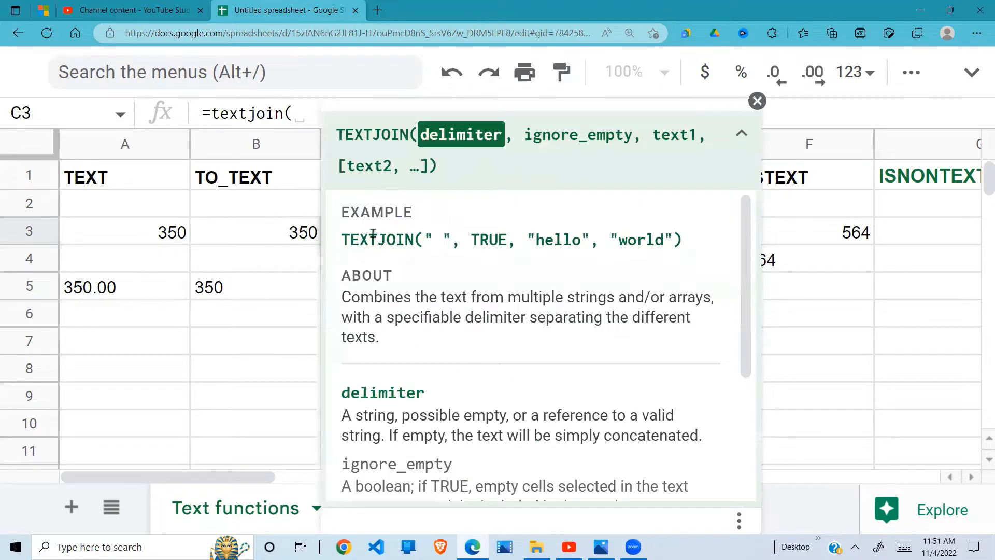
click(757, 101)
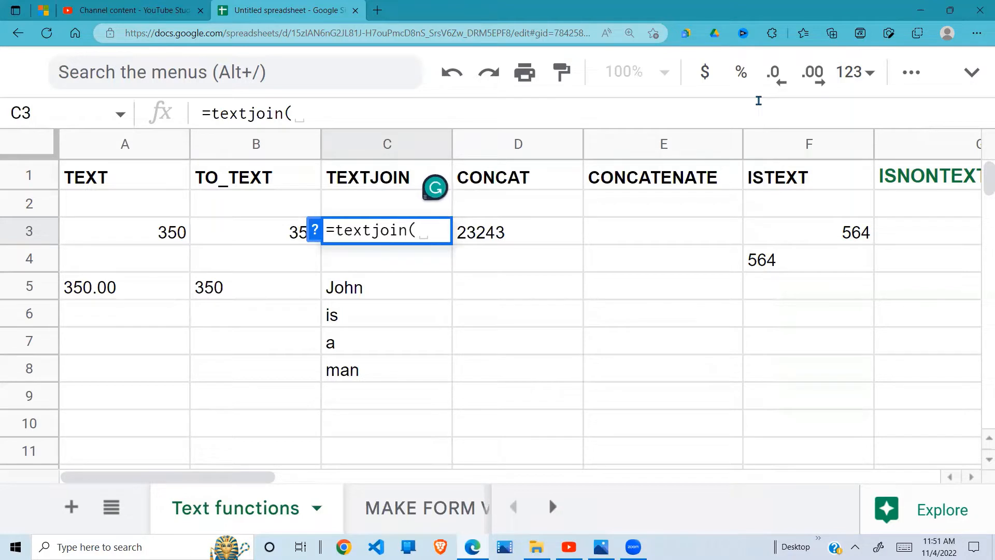
- Give the TEXTJOIN formula in C3 a single space as delimiter and TRUE for ignoring empty cells
text(" ",)
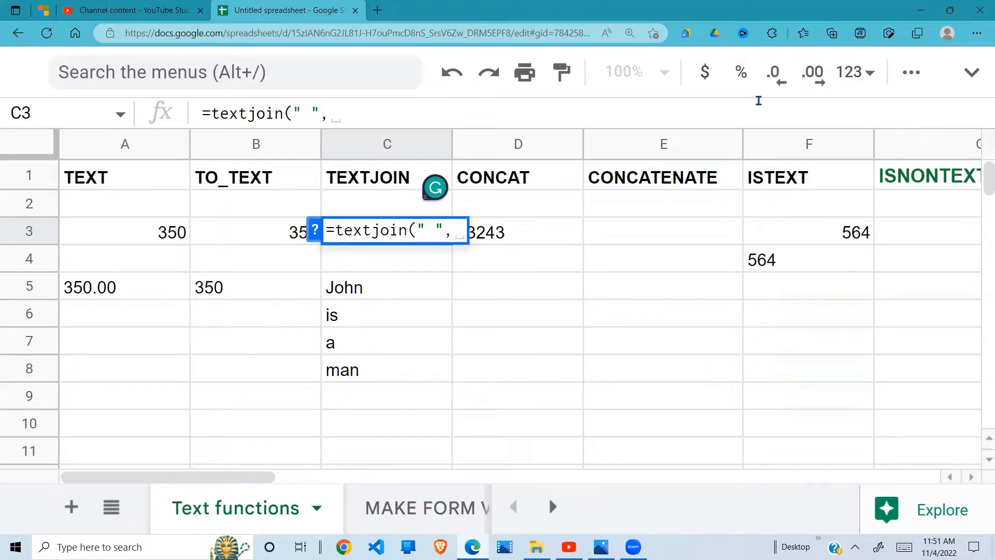
text(tr)
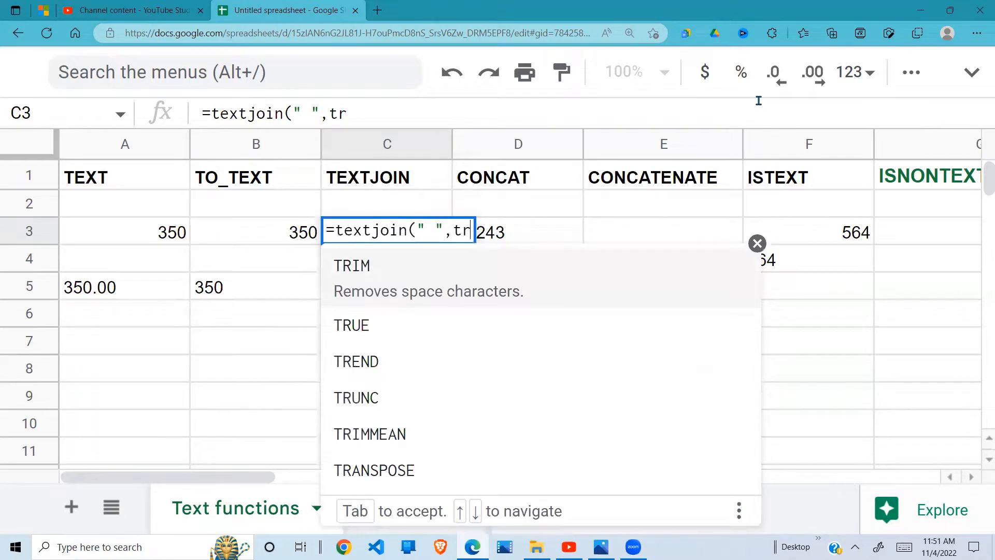
text(ue)
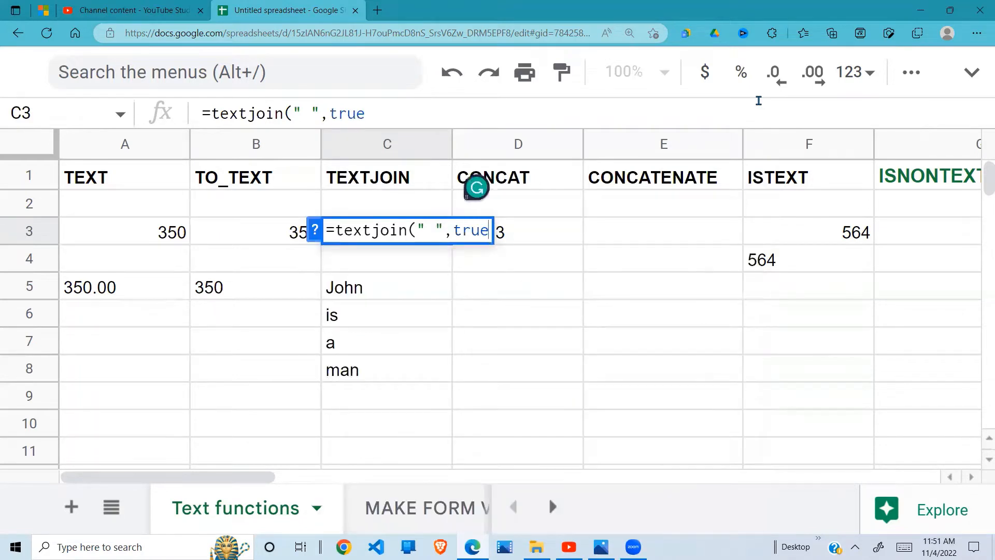
text(,)
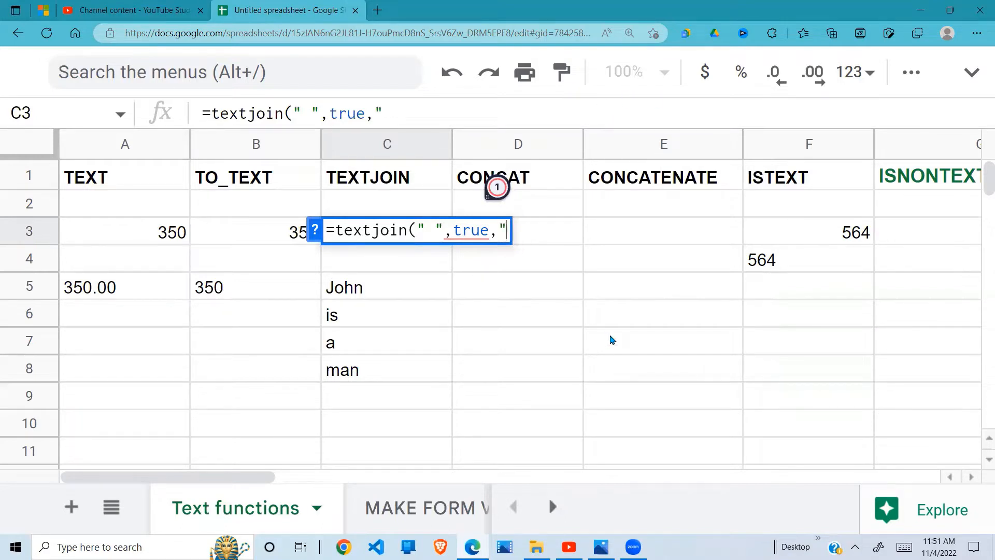
- Complete the TEXTJOIN formula in C3 with three quoted texts: the sample first name, "is" and "a man"
text("J)
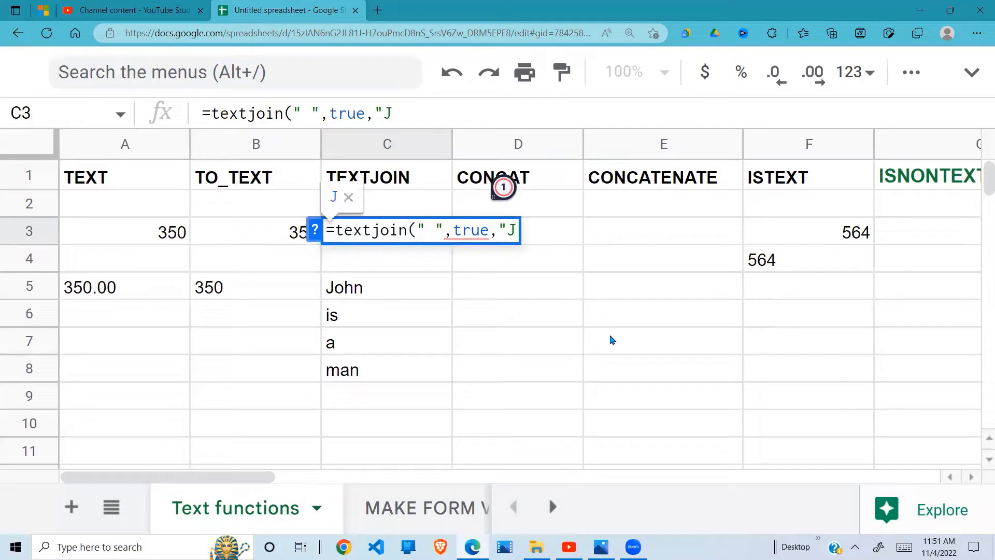
text(ohn")
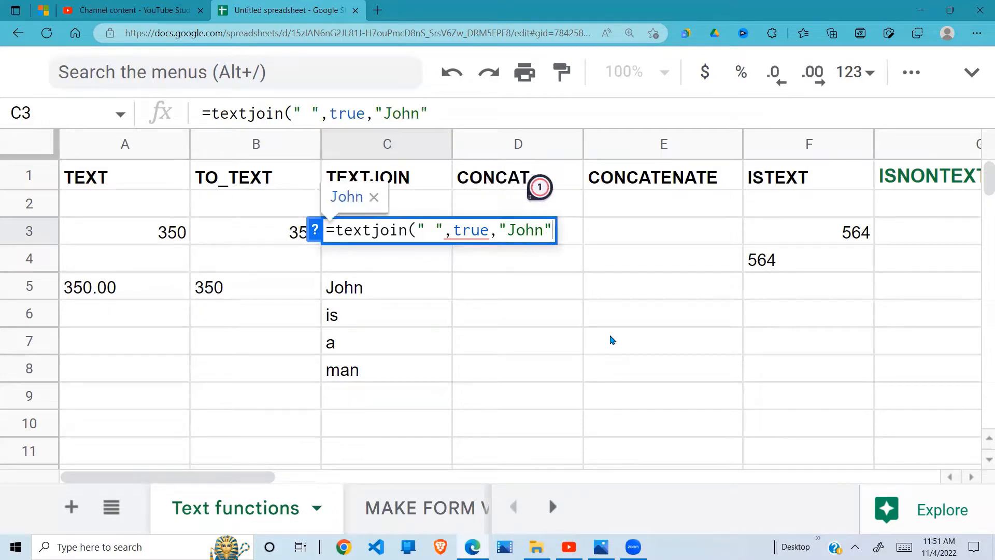
text(, ")
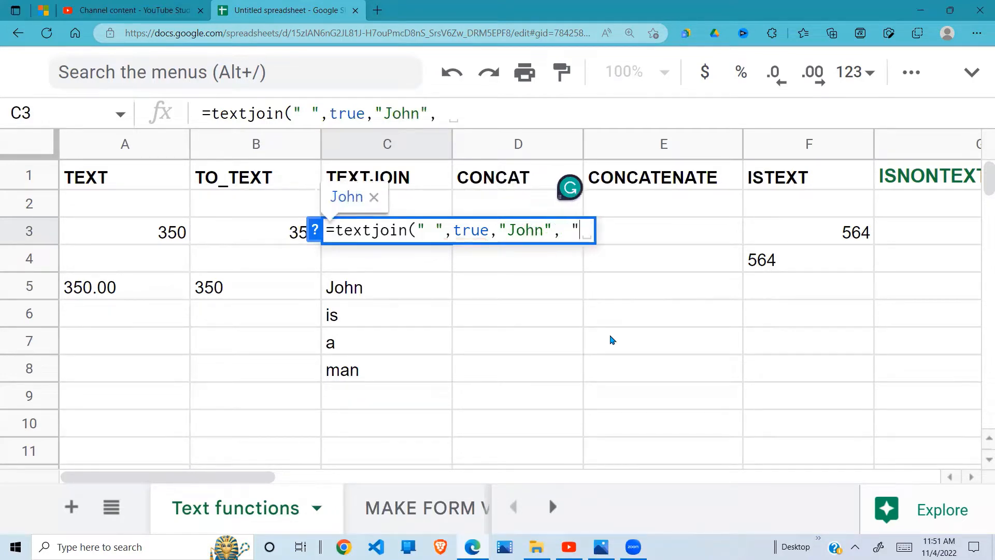
key(BackSpace)
key(BackSpace)
text(')
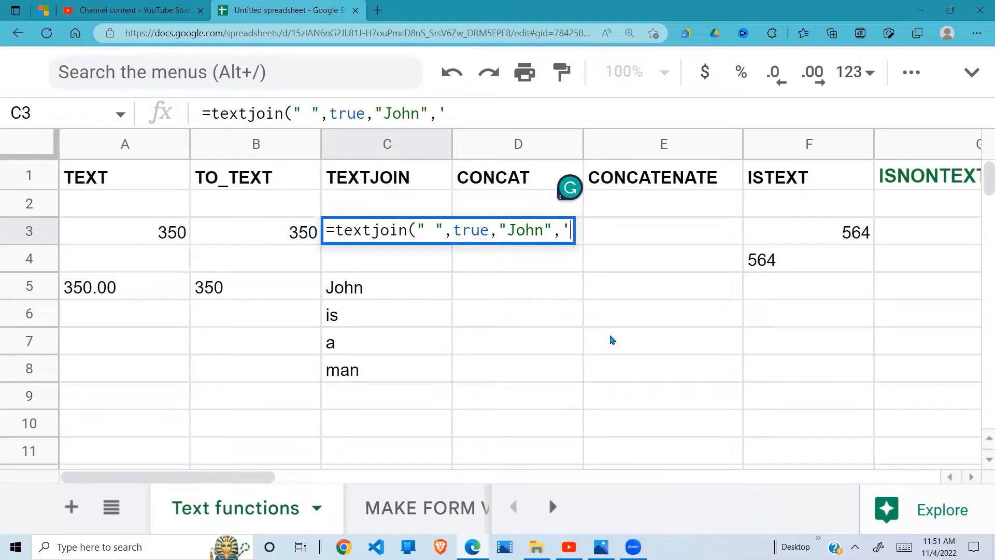
key(BackSpace)
text("is)
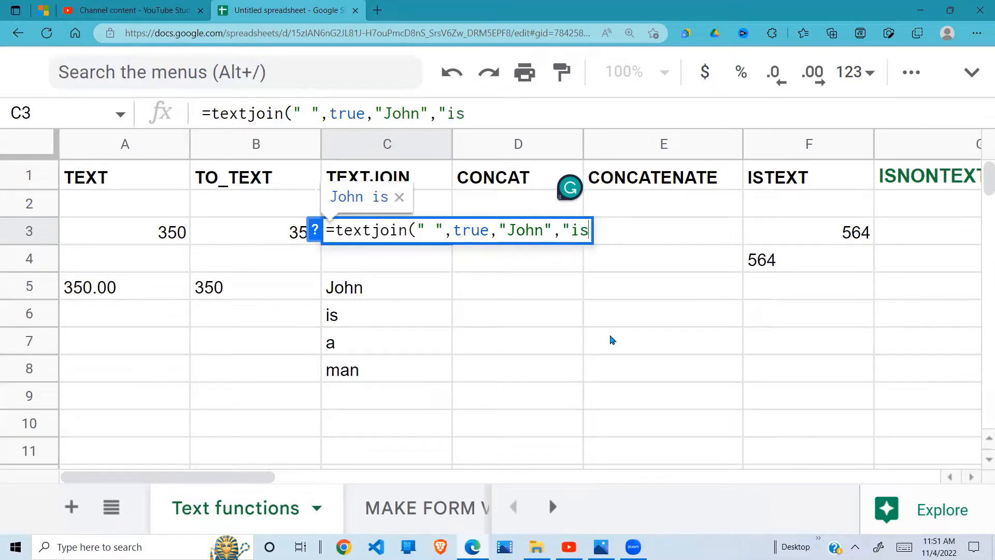
text(",)
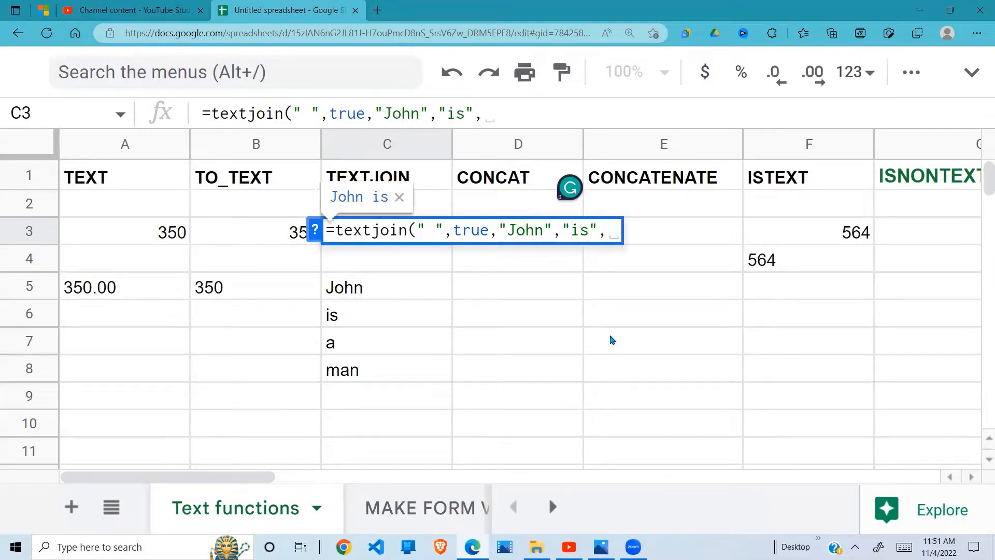
text("a man)
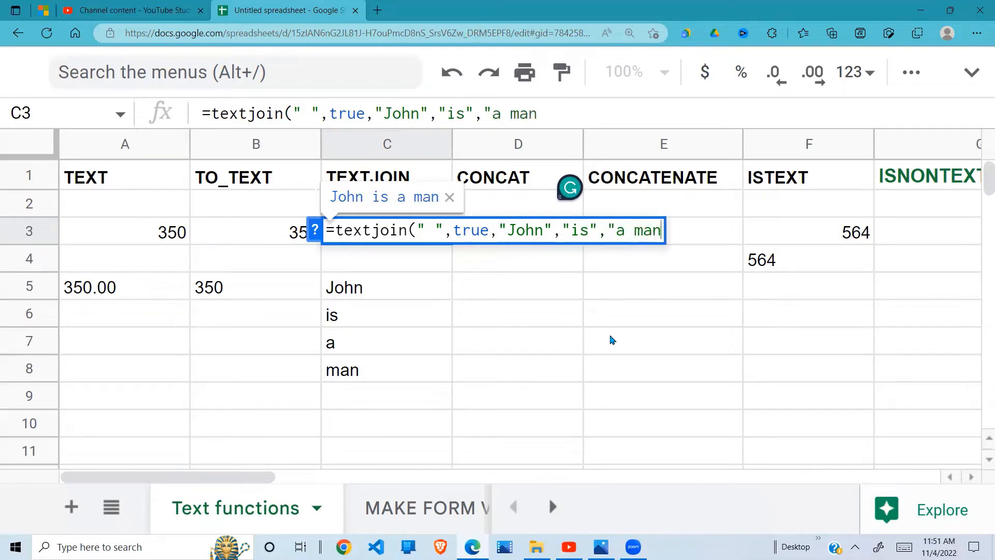
text("))
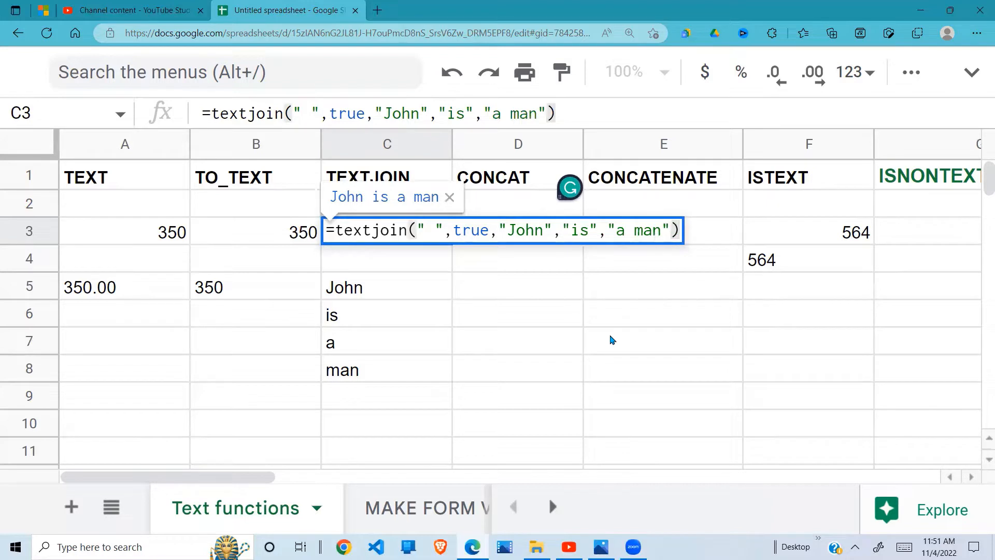
key(Return)
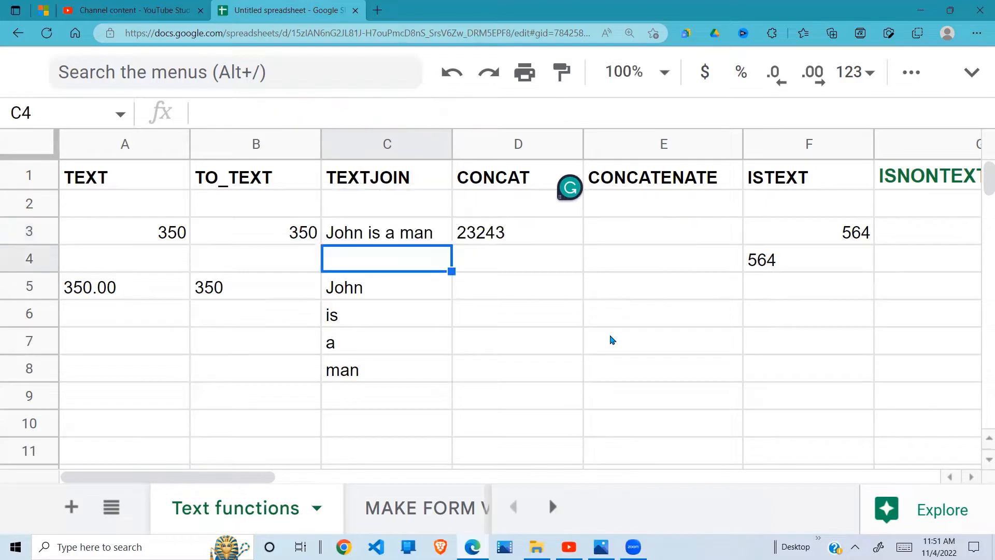
- Examine the TEXTJOIN formula in C3 and the separate words in cells C5 to C8
click(402, 238)
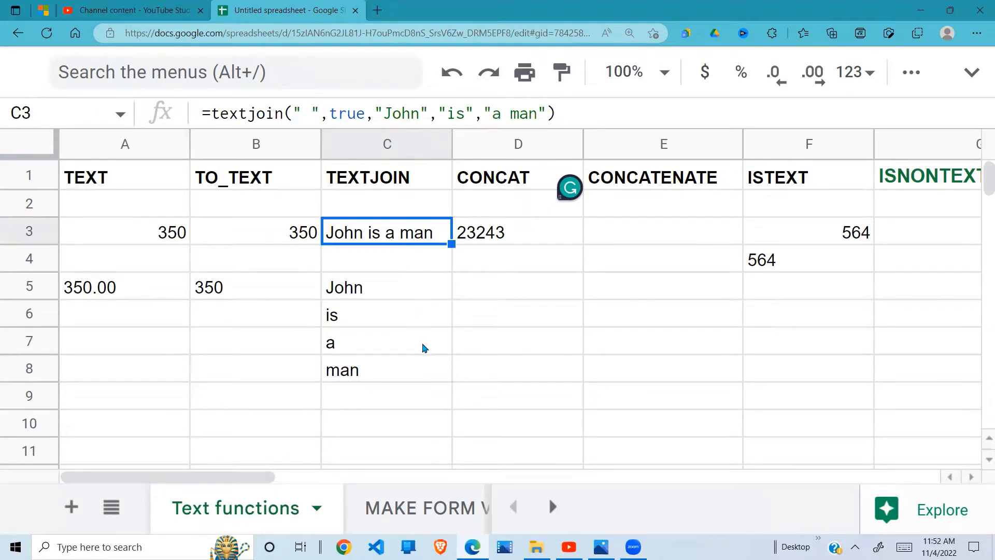
click(390, 352)
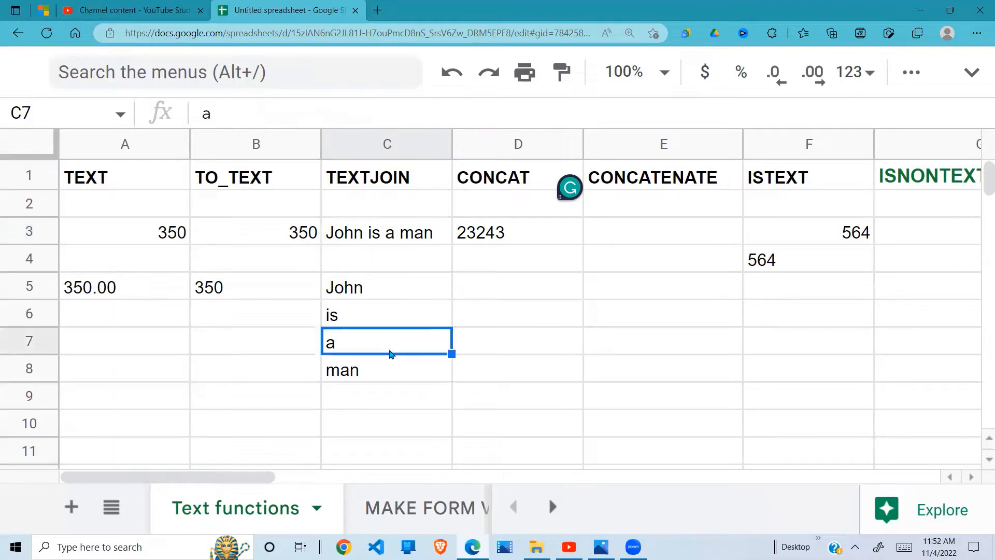
click(361, 370)
click(367, 289)
click(375, 328)
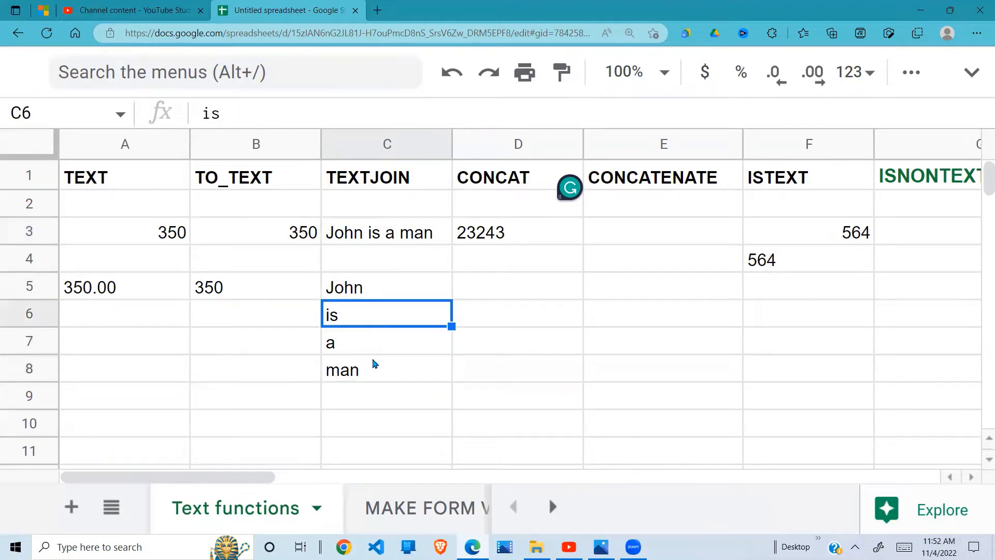
click(374, 362)
click(376, 281)
click(381, 313)
click(371, 340)
click(364, 367)
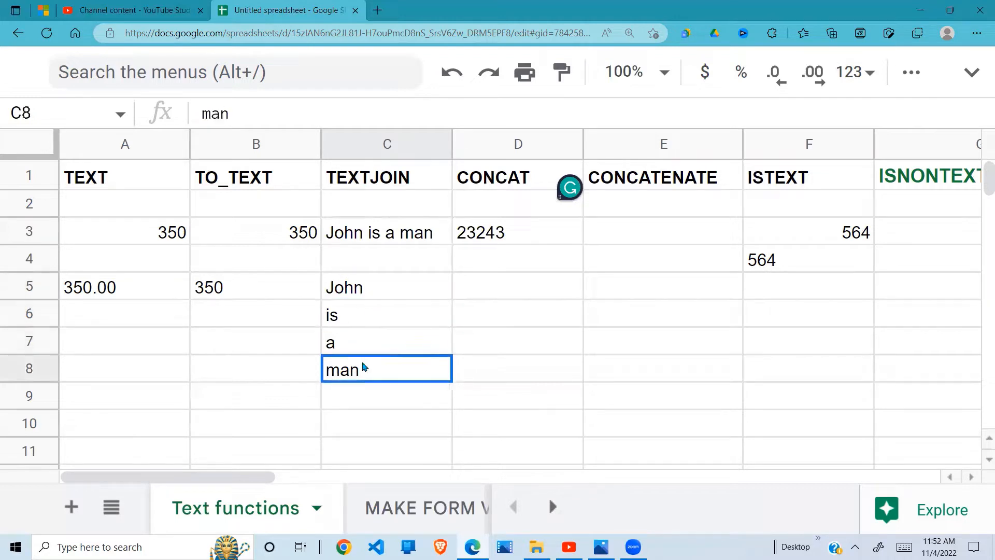
- Enter a TEXTJOIN formula in C10 that joins C5:C8 with a space delimiter and TRUE for ignoring empty cells
click(364, 435)
text(=)
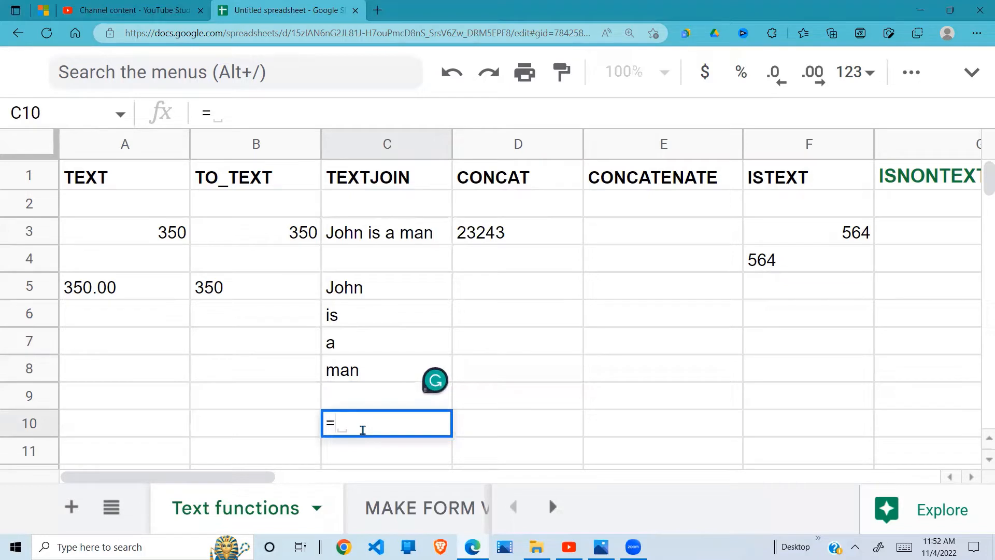
text(te)
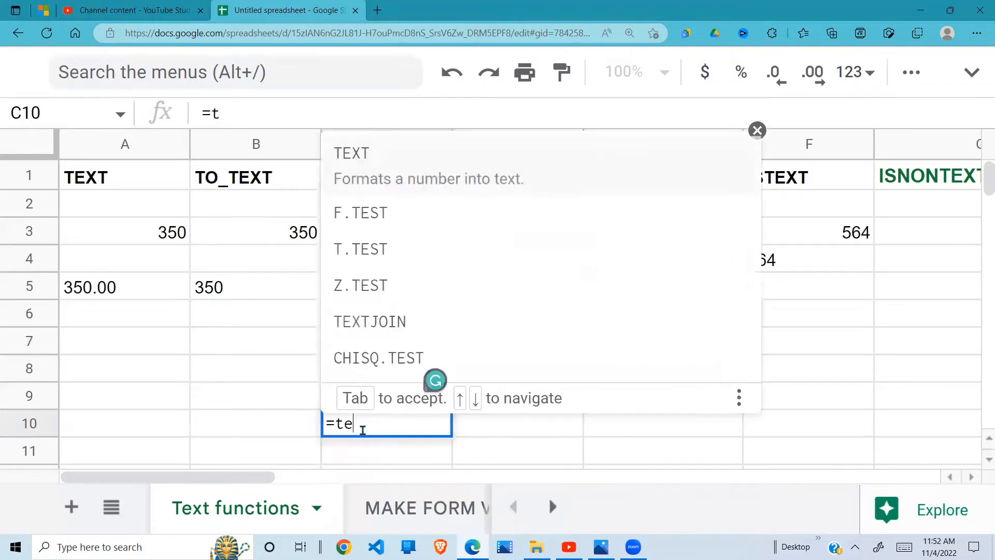
text(xtjoin()
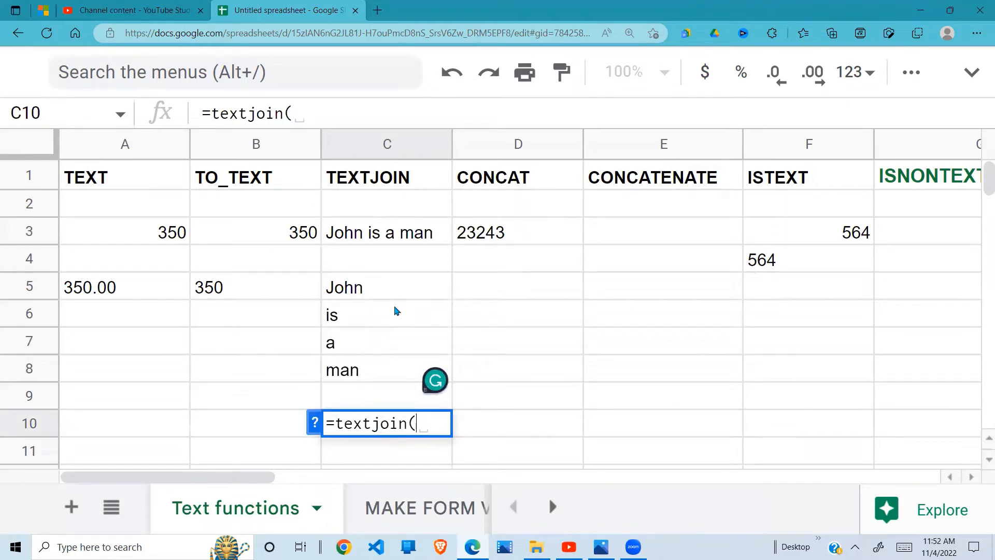
text(" ",)
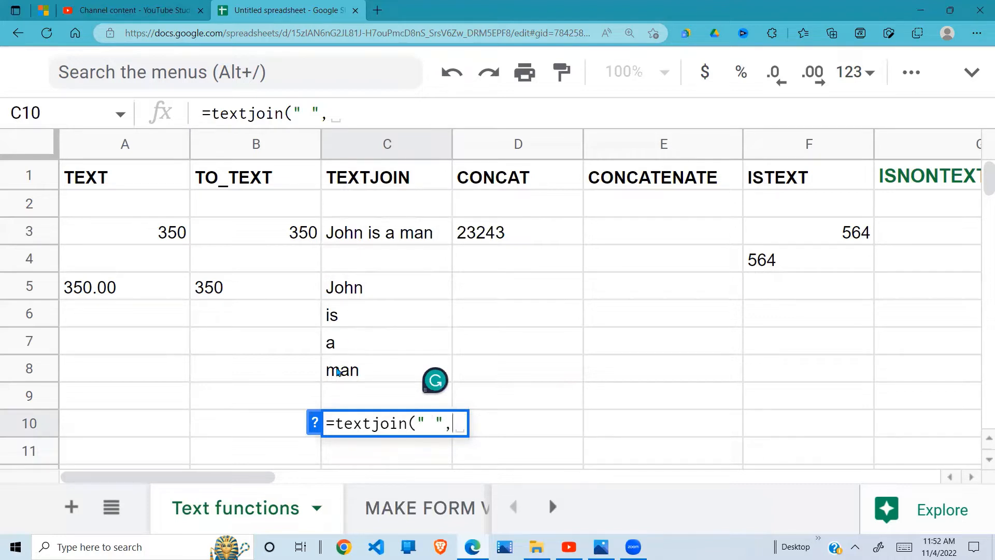
text(true,)
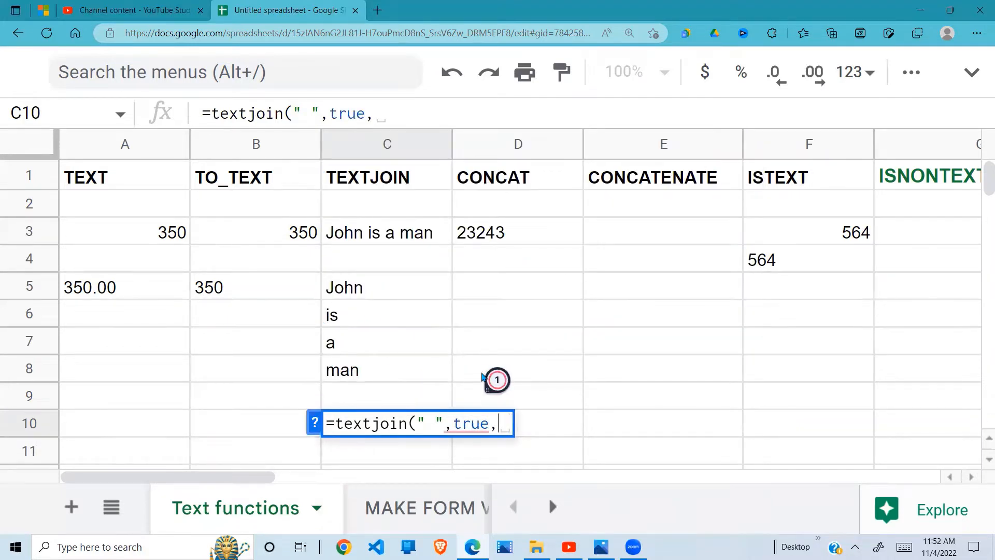
drag(384, 295, 407, 374)
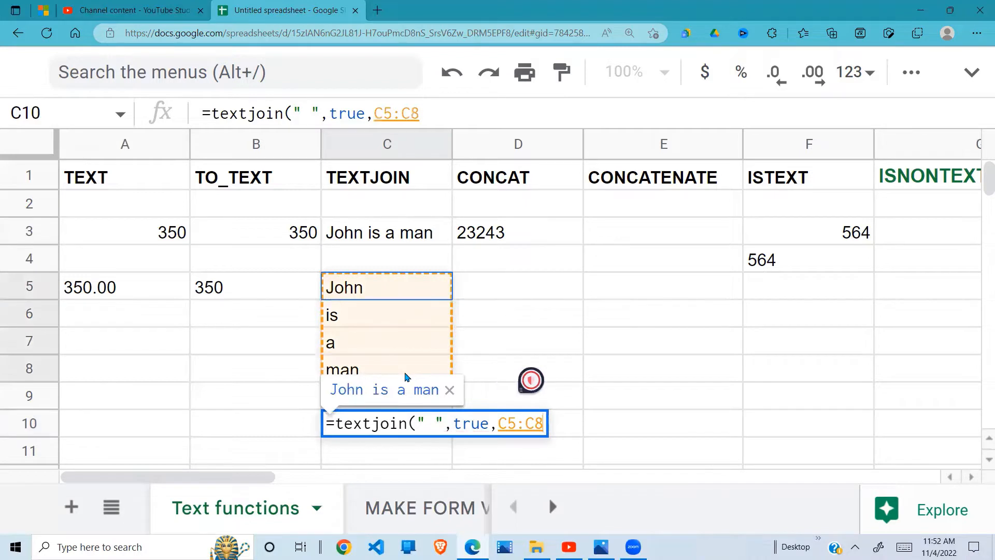
key(Return)
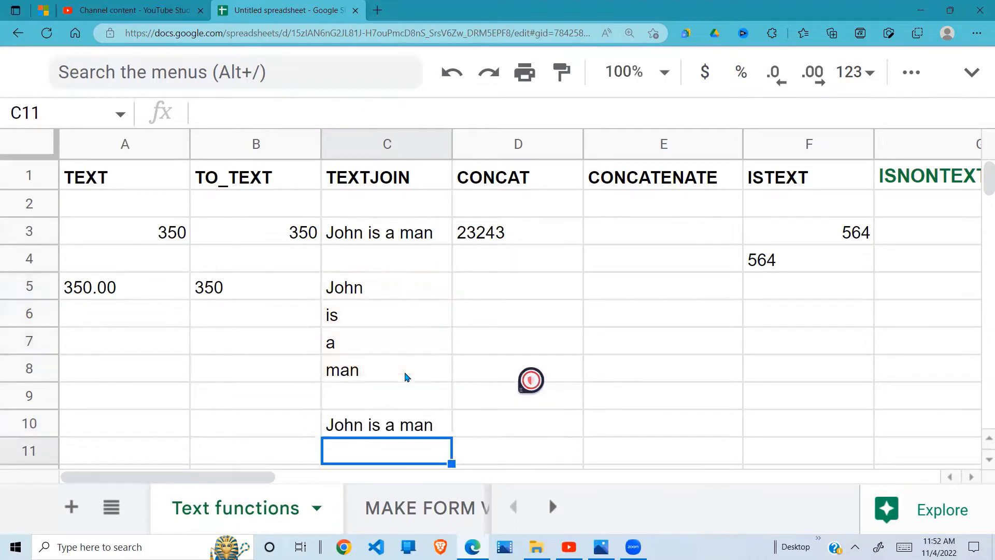
click(403, 433)
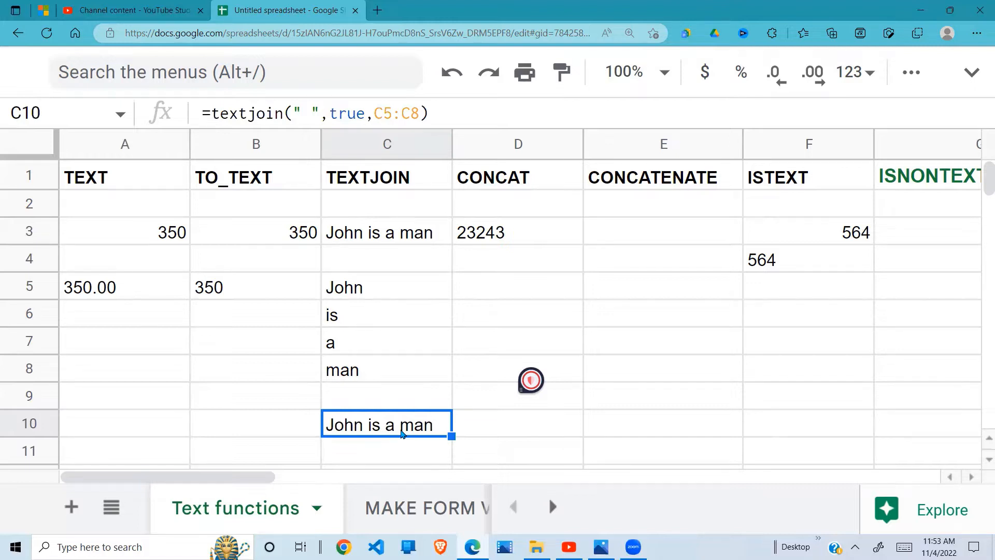
- Replace the existing formula in D3 with the beginning of a new CONCAT formula
click(527, 294)
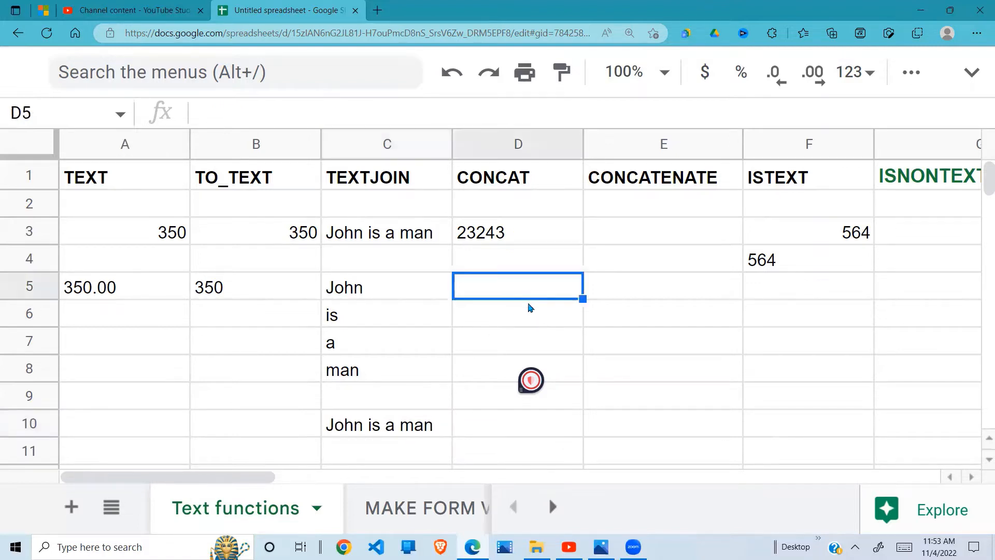
click(507, 246)
click(386, 113)
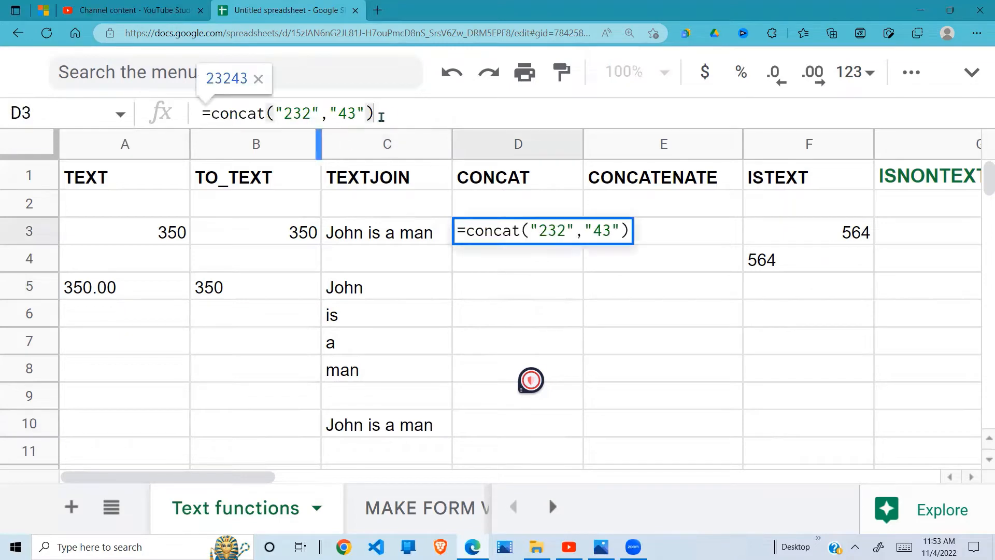
drag(386, 113, 187, 125)
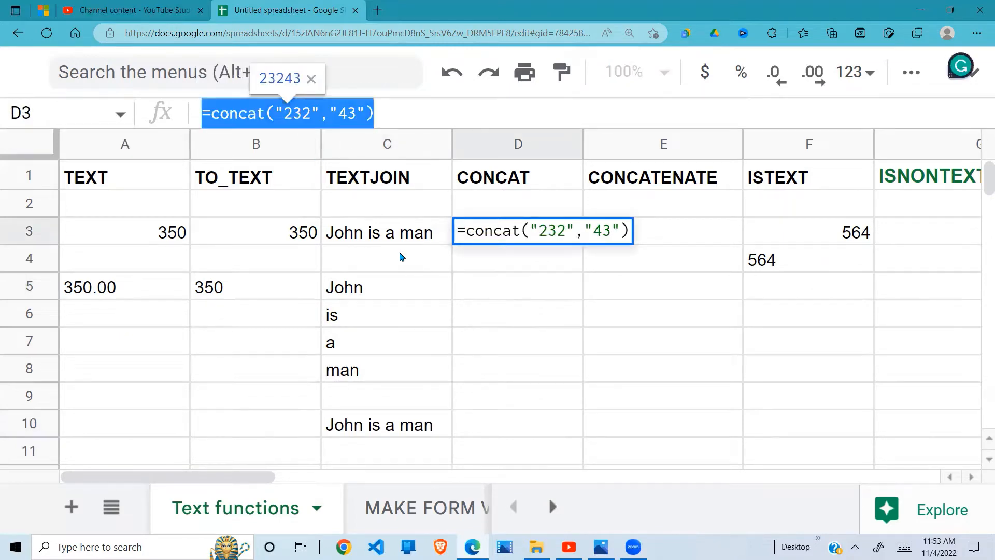
text(=con)
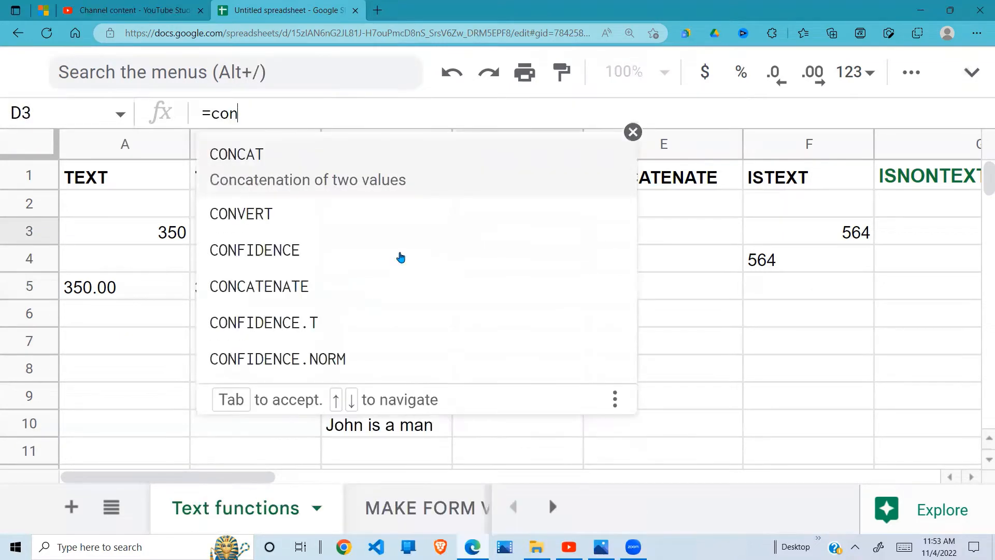
text(cag)
key(BackSpace)
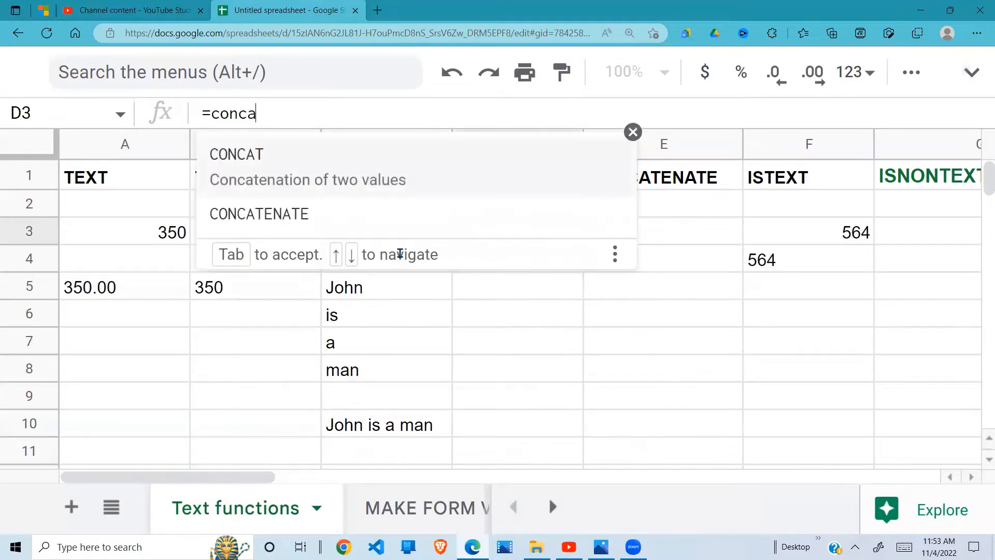
text(t()
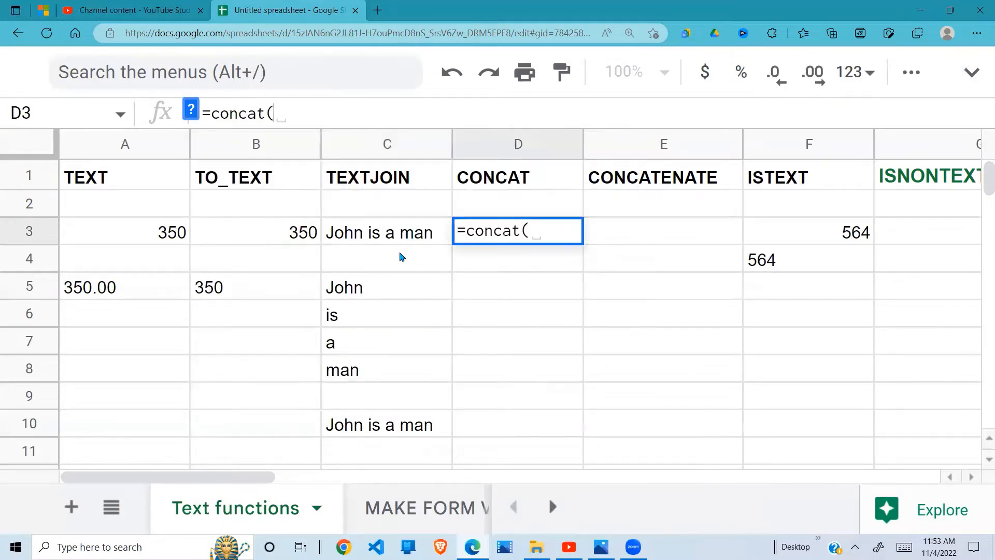
- Complete the CONCAT formula in D3 with two quoted texts: the sample first name and "is a man"
text(")
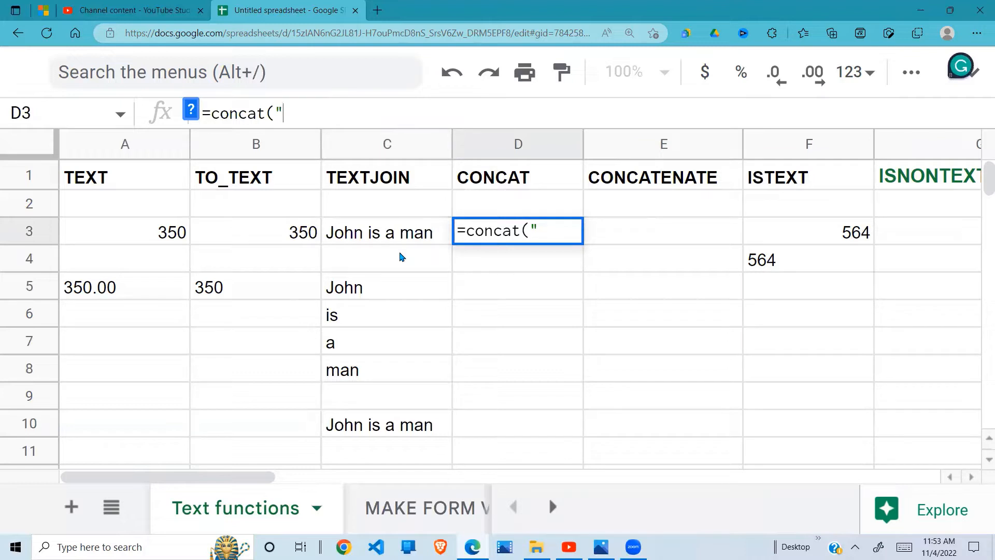
text(John")
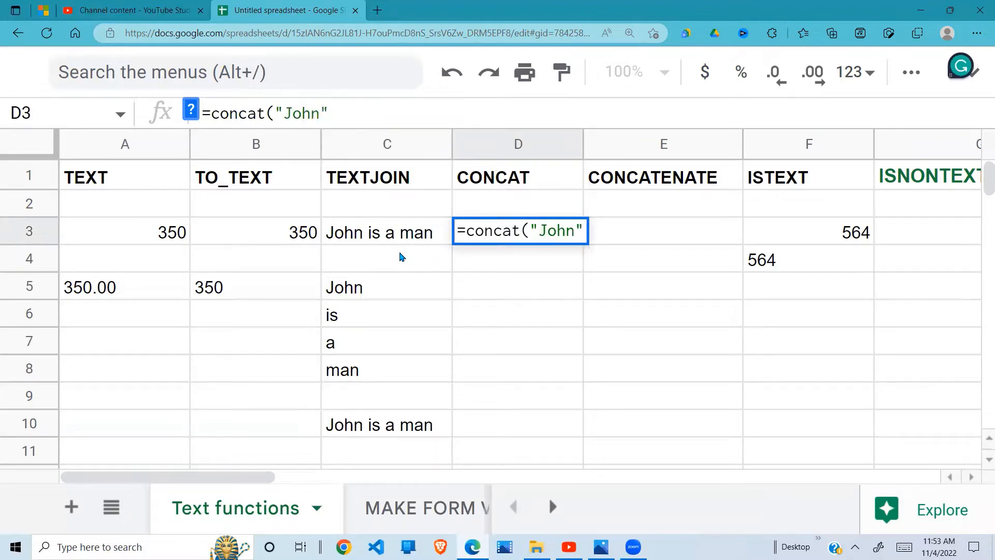
text(, "is a )
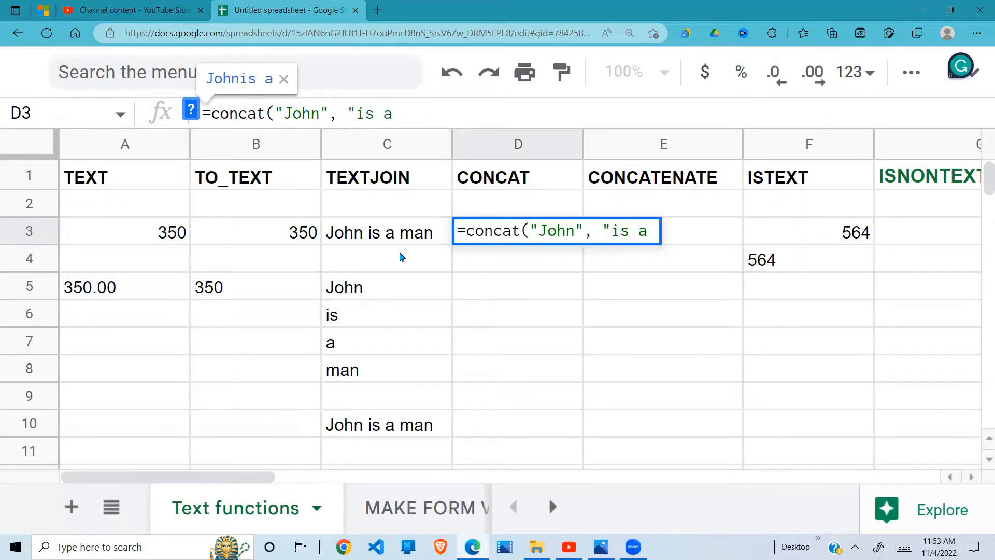
text(man")
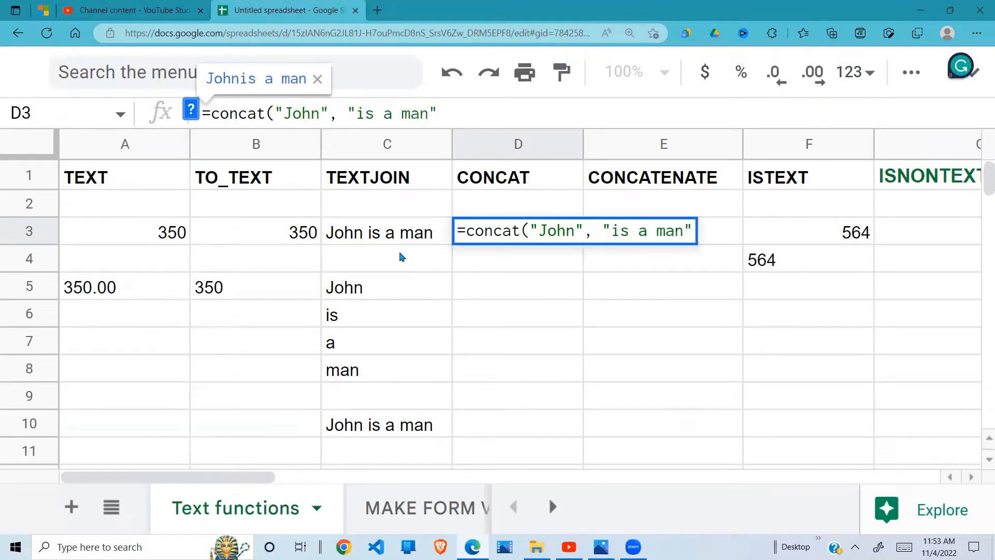
text())
key(Return)
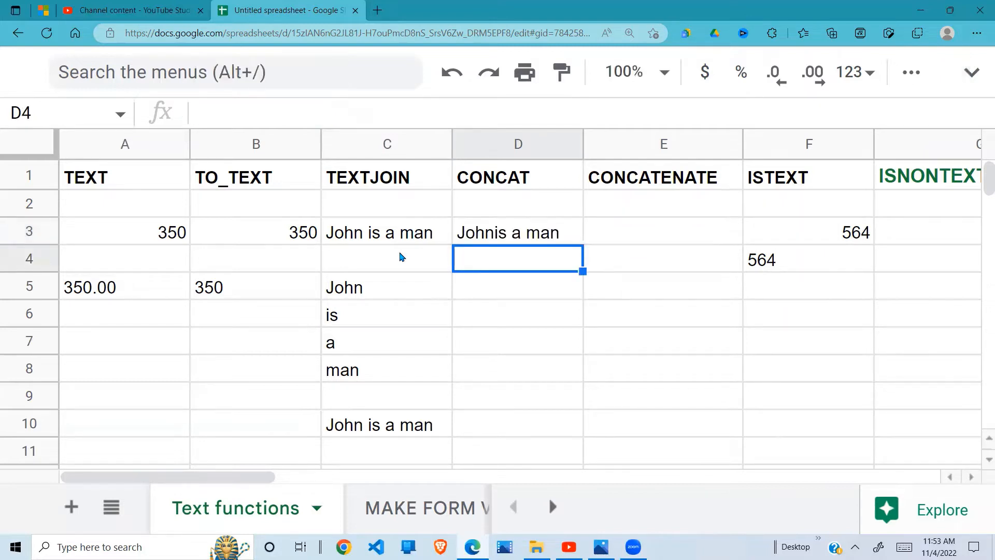
- Add a leading space inside the second text of the D3 CONCAT formula, making it " is a man"
click(527, 236)
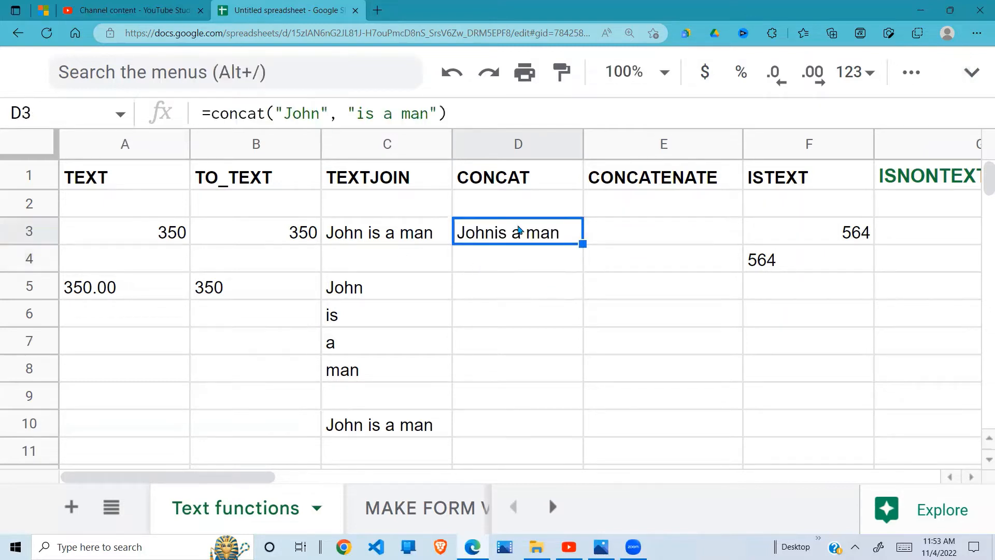
click(361, 113)
key(Return)
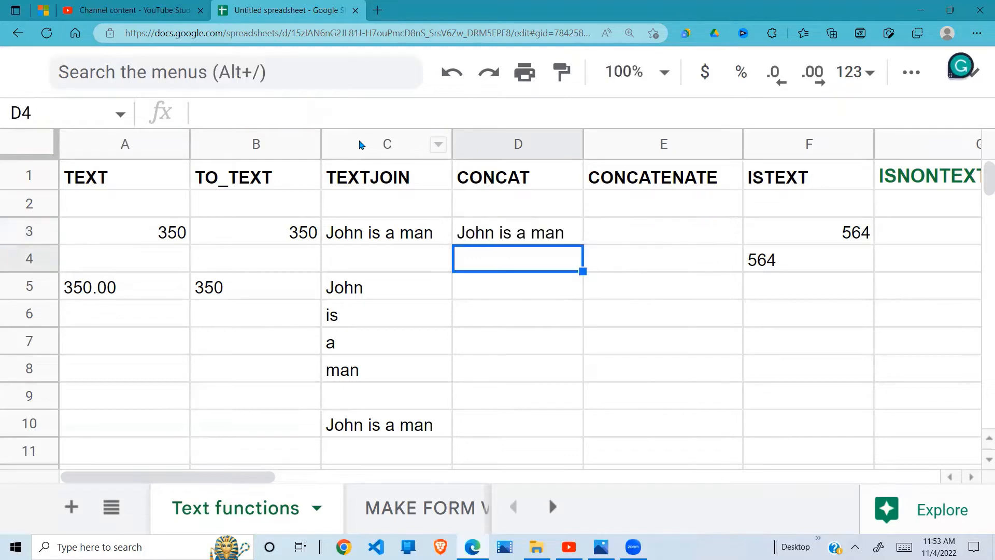
click(545, 233)
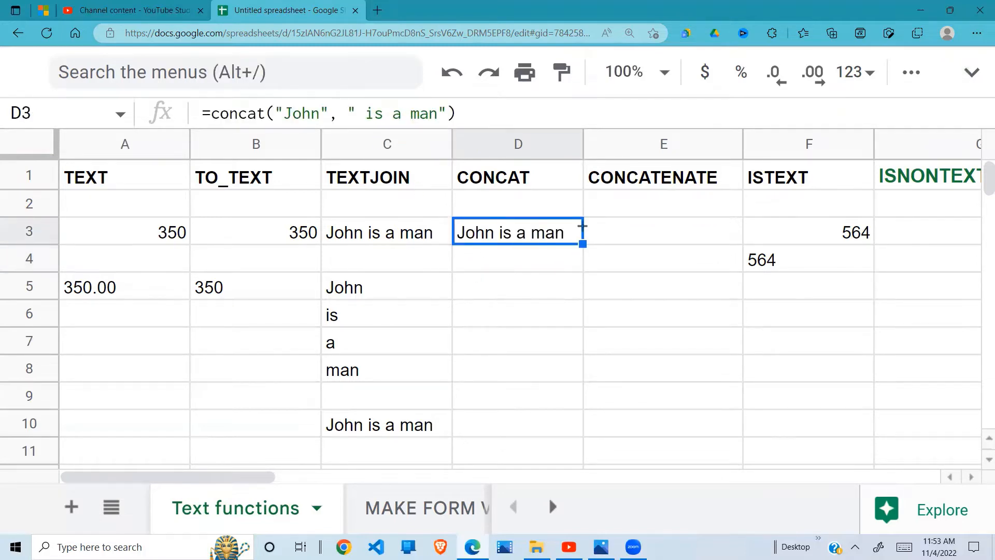
- Enter a CONCAT formula in D8 that joins cells C5 and C6
click(528, 267)
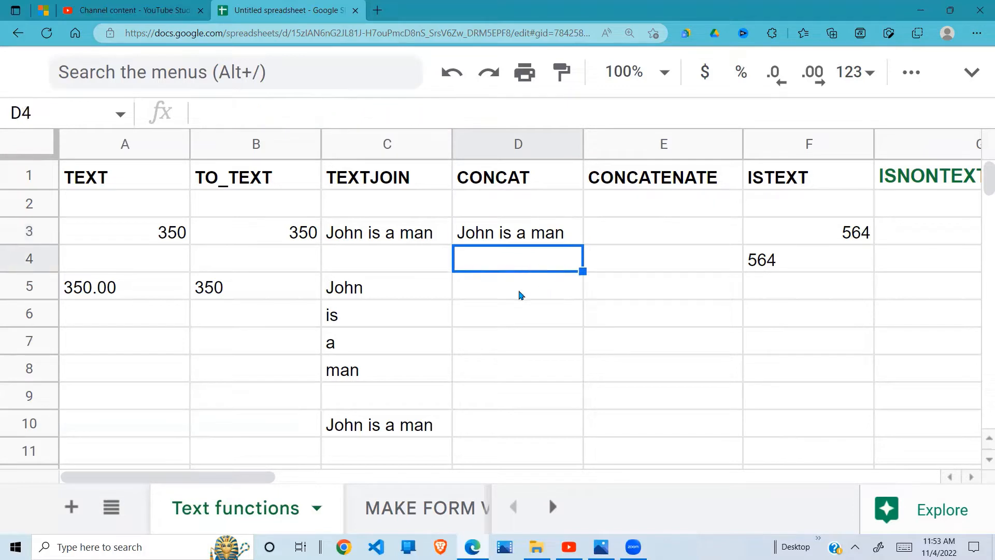
click(513, 306)
click(516, 342)
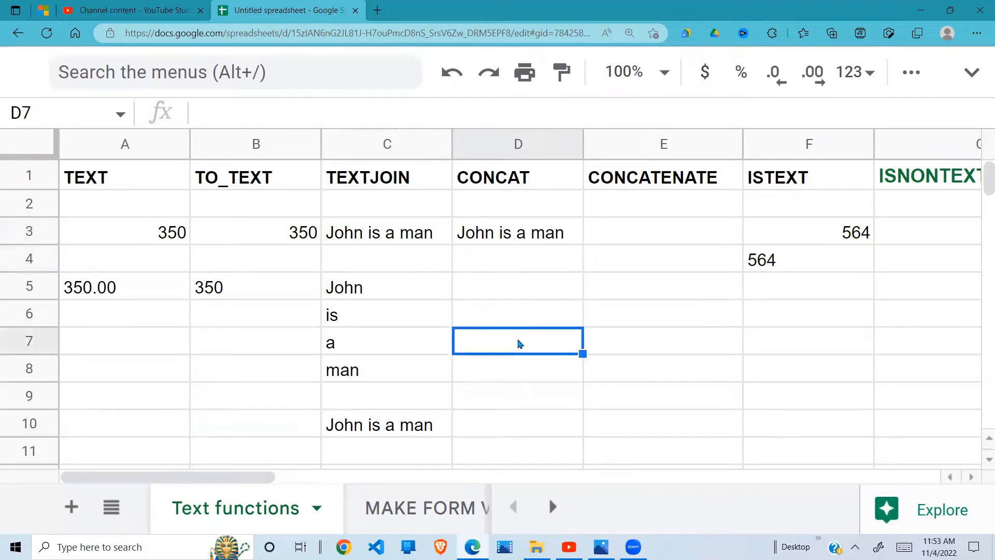
click(526, 368)
text(=)
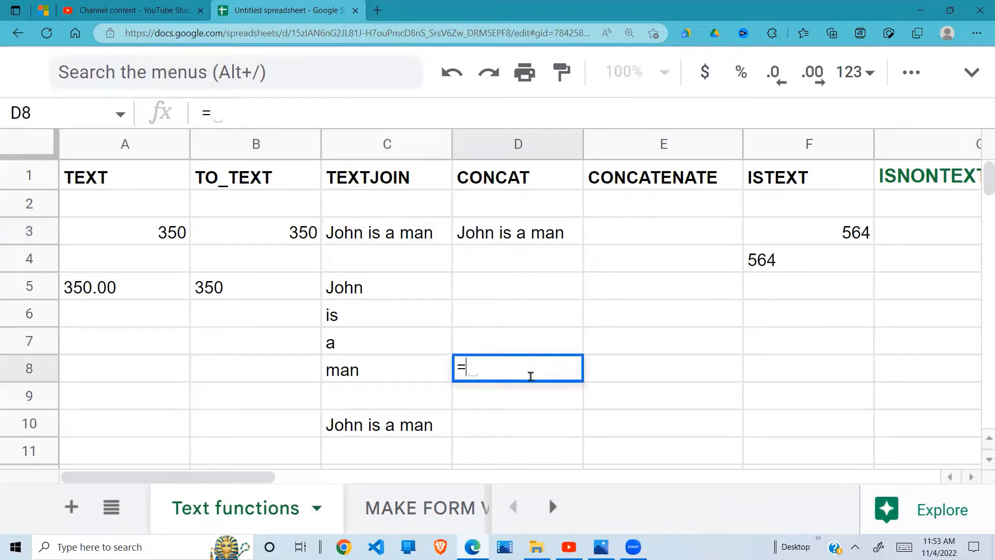
text(con)
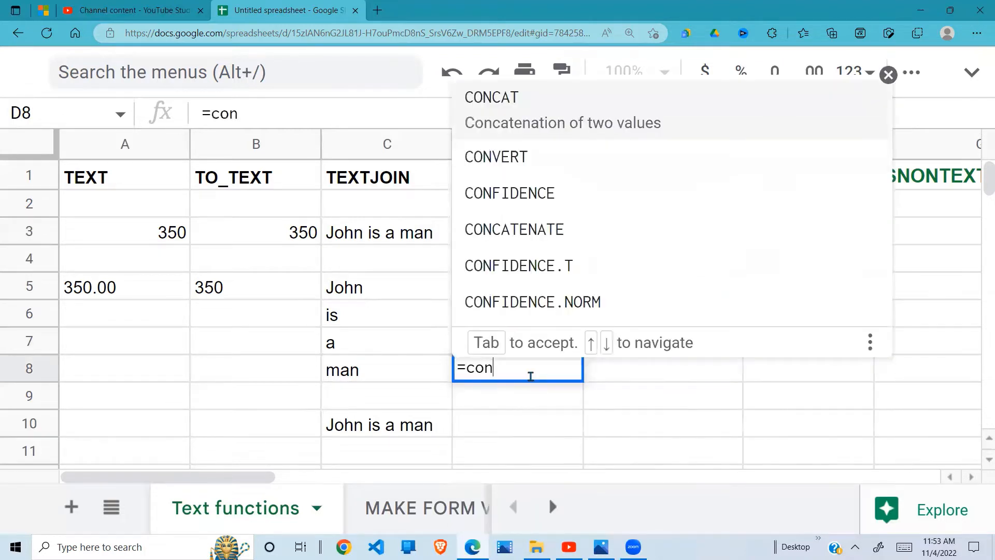
text(cat()
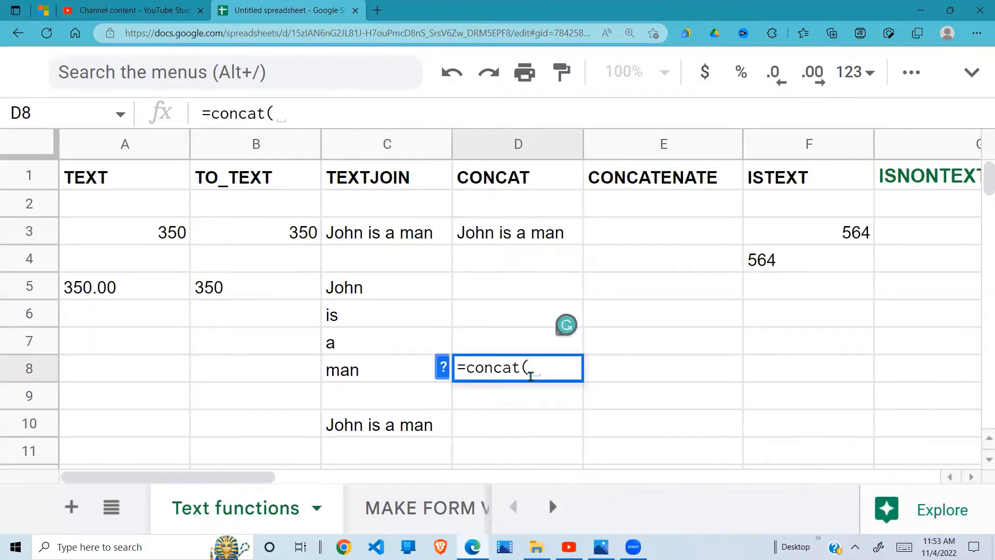
mouse_move(390, 285)
mouse_down()
mouse_move(386, 310)
mouse_move(397, 290)
mouse_up()
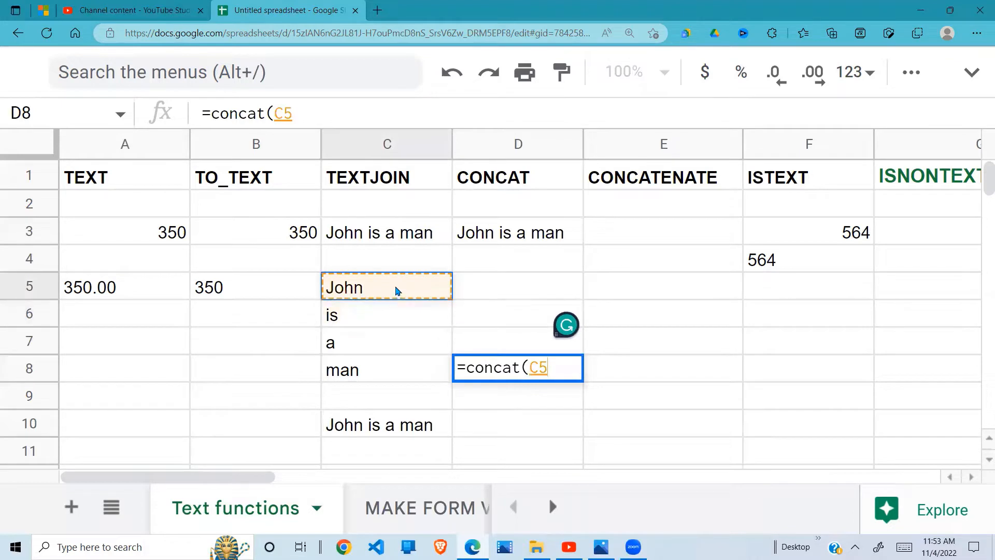
text(,)
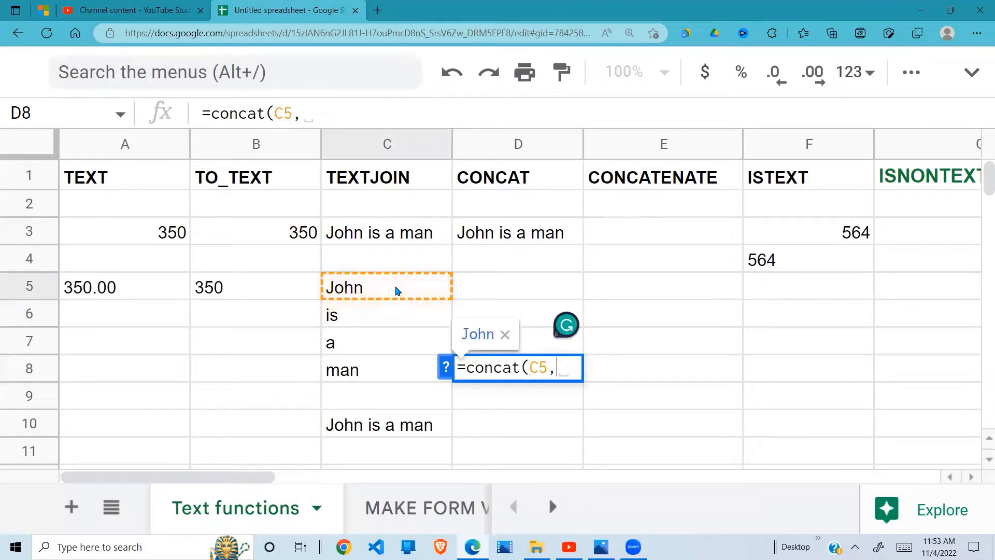
click(357, 319)
text())
key(Return)
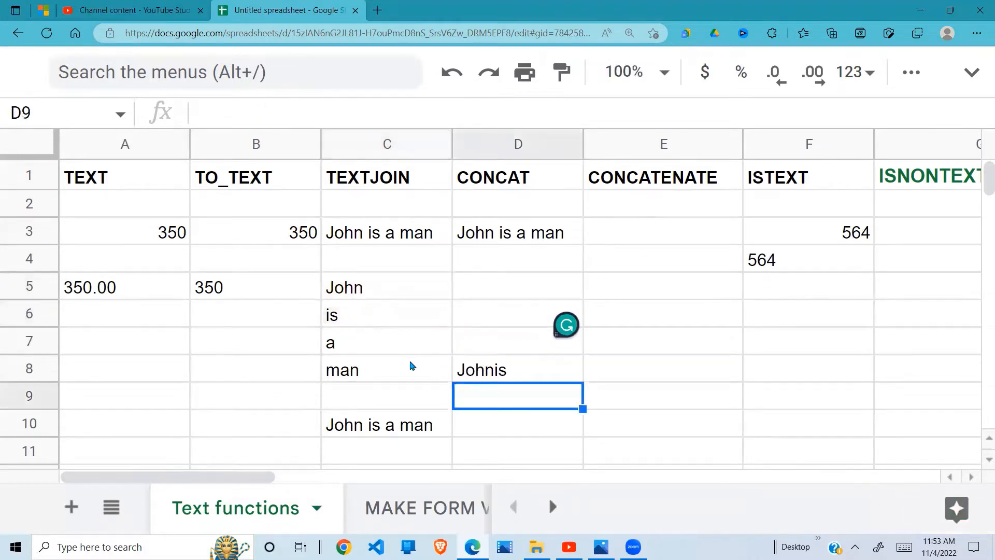
- Try to add C7 as a third argument to the CONCAT formula in D8
click(551, 379)
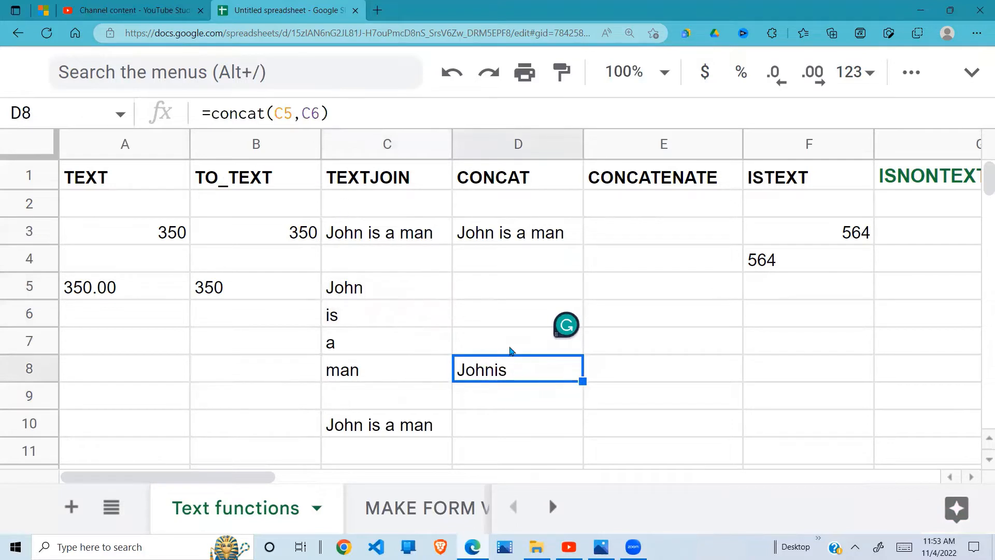
click(508, 391)
click(511, 377)
click(322, 119)
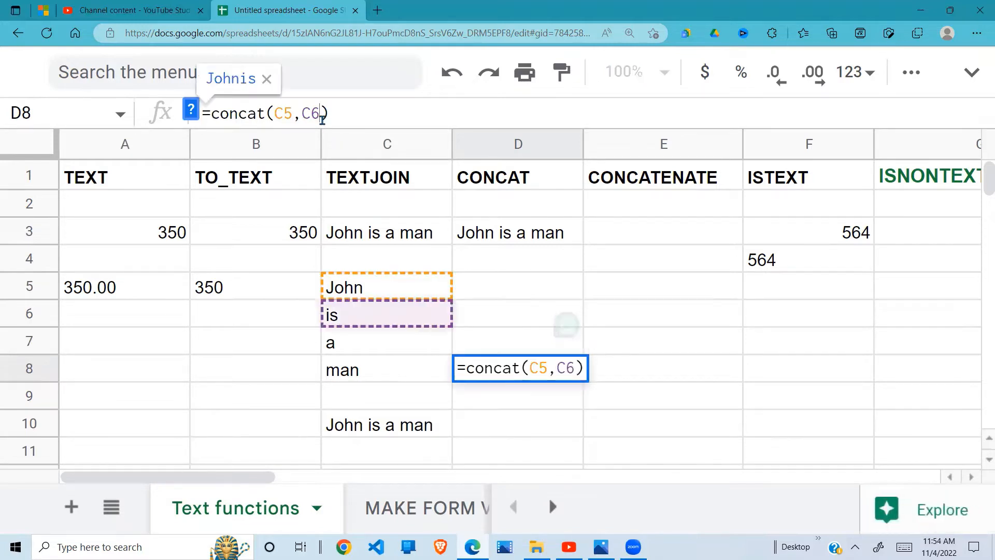
text(,)
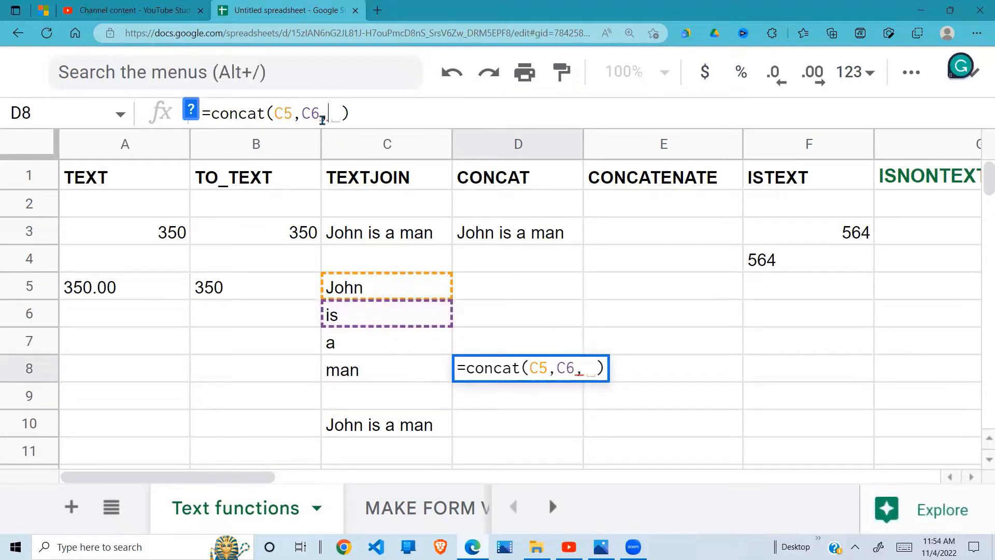
click(377, 342)
key(Return)
- Inspect the three-argument CONCAT formula in D8 and clear the cell
click(518, 369)
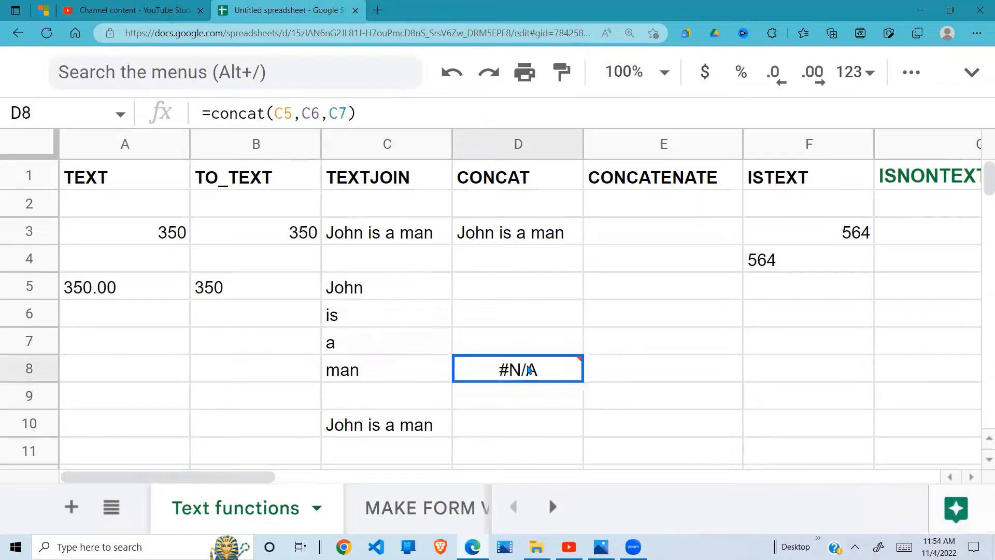
mouse_move(594, 380)
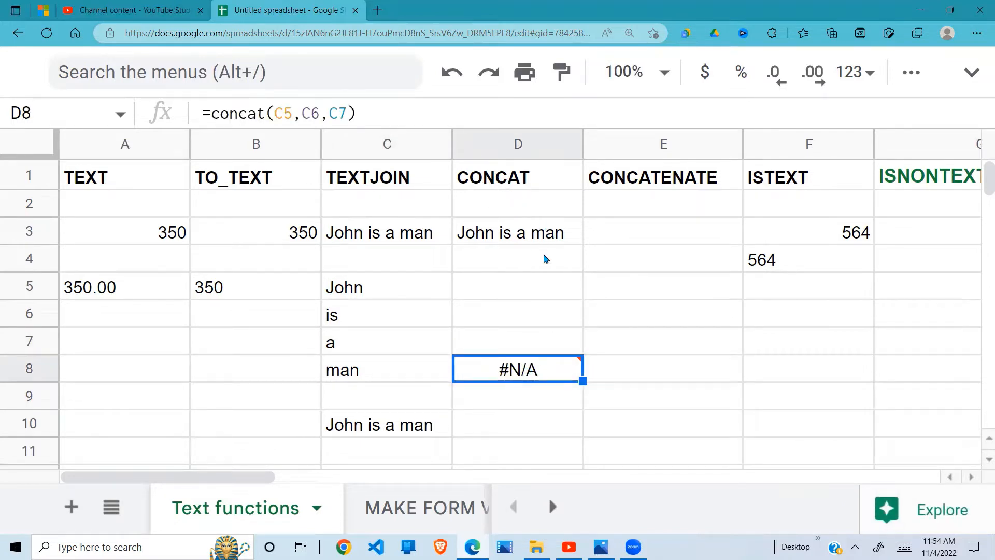
key(Delete)
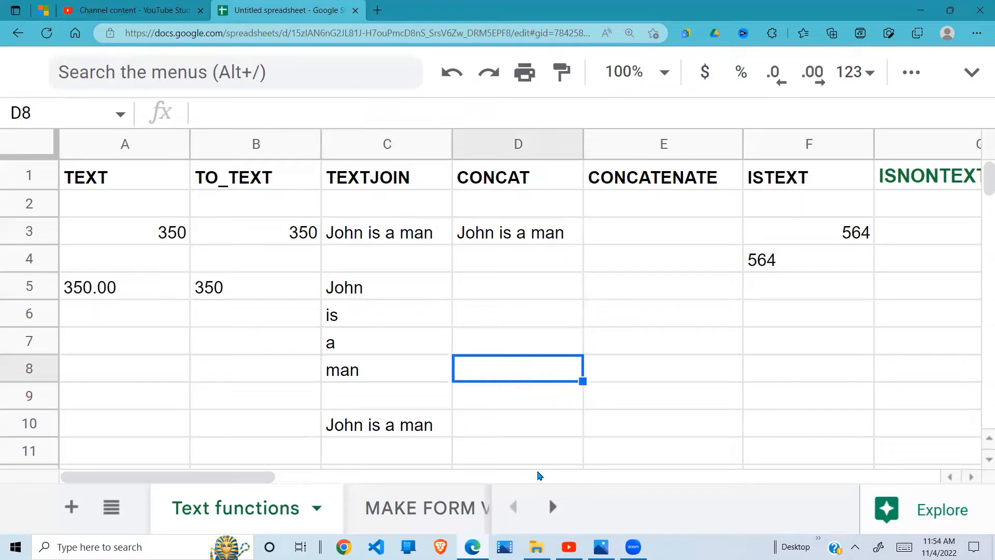
- Review the CONCAT formula in D3 and the first source word in C5
click(648, 238)
click(525, 242)
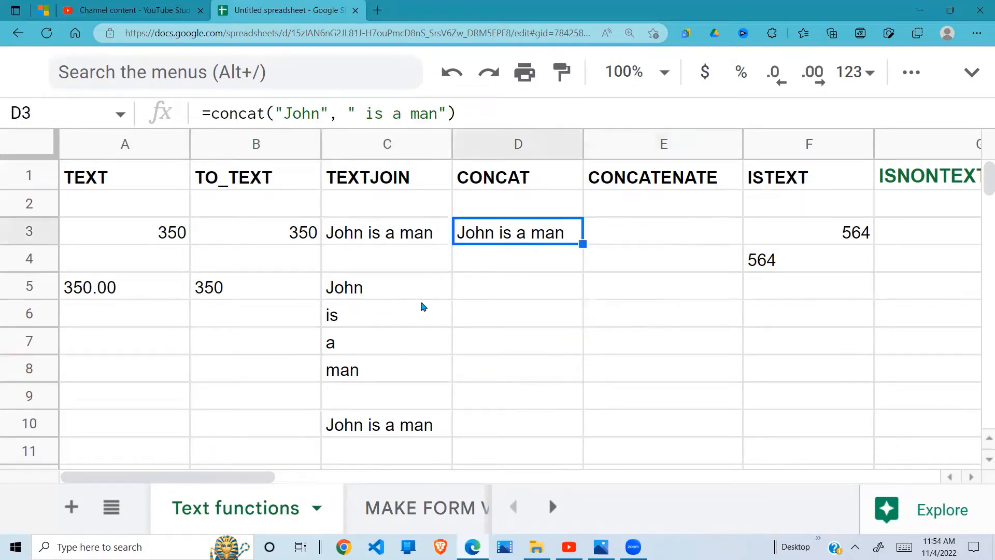
click(361, 293)
- Start a CONCATENATE formula in E3 under the CONCATENATE heading
click(685, 188)
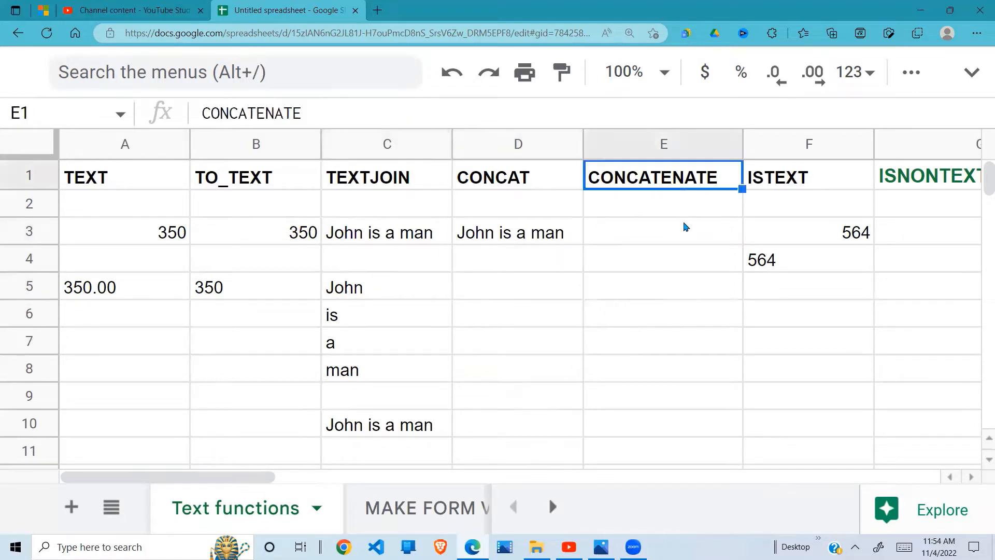
click(647, 239)
text(=)
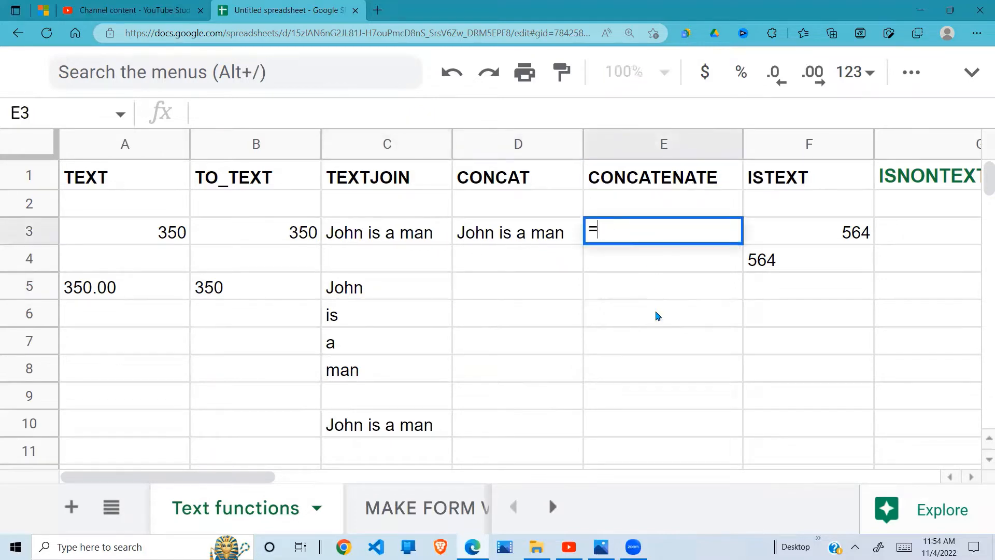
text(v)
key(BackSpace)
text(con)
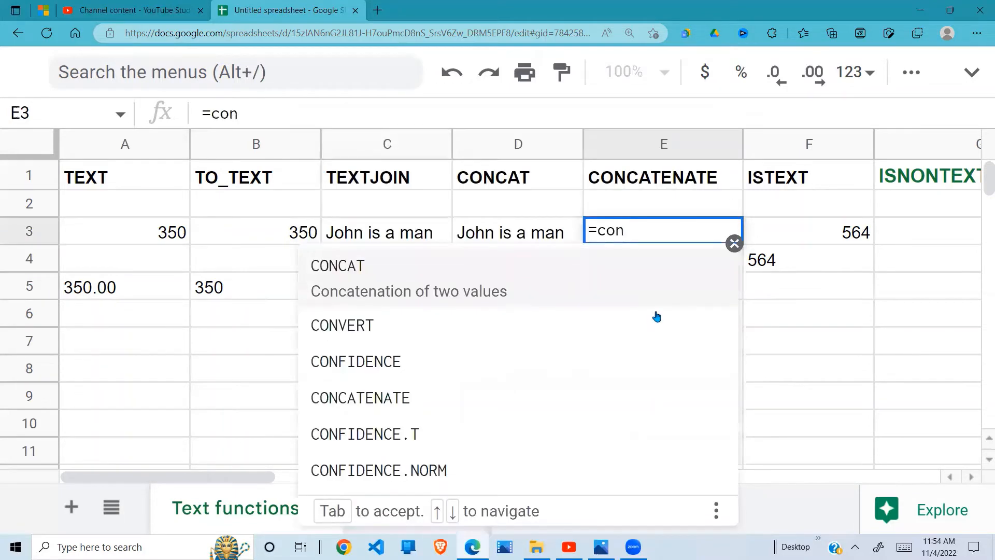
text(ca)
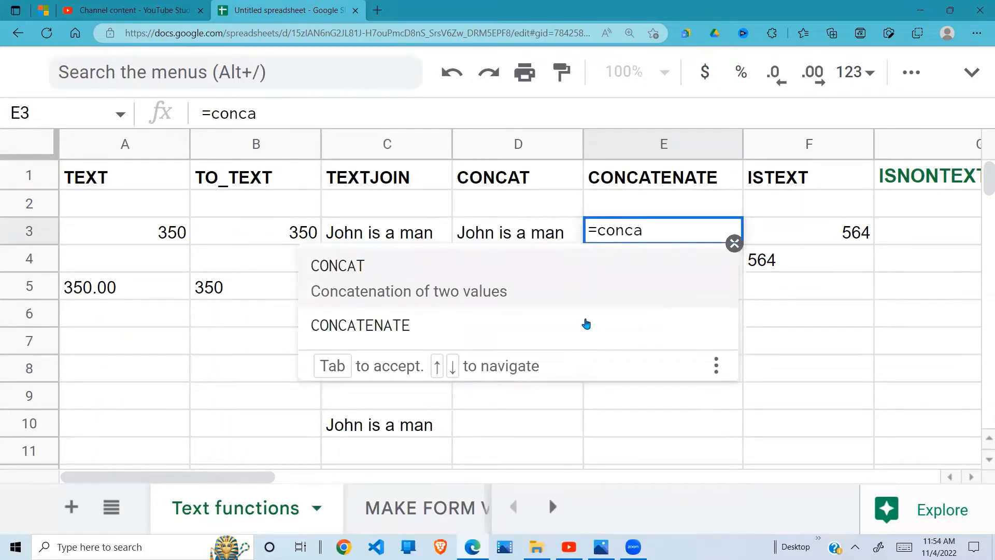
click(391, 319)
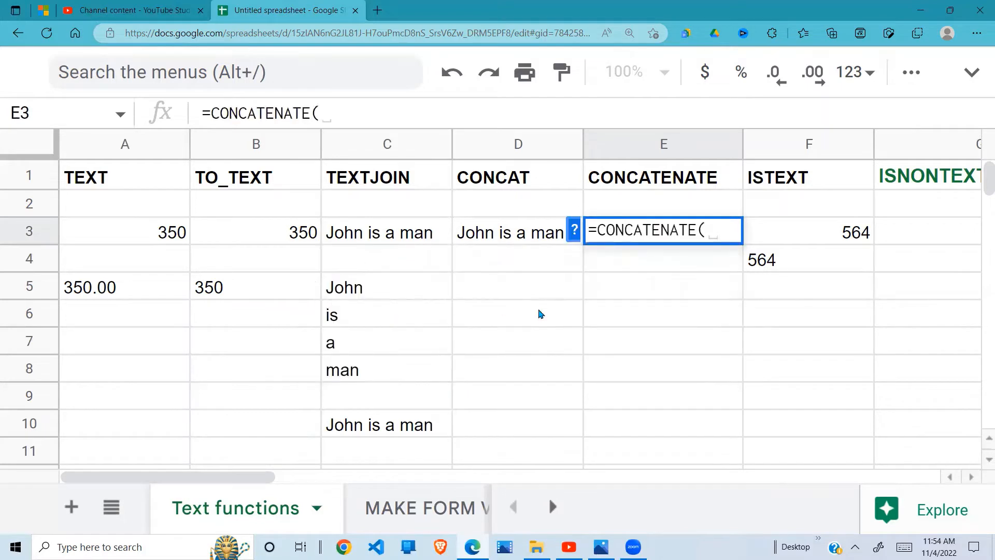
- Complete the E3 CONCATENATE formula with cells C5, C6, C7 and C8 as its arguments
click(365, 292)
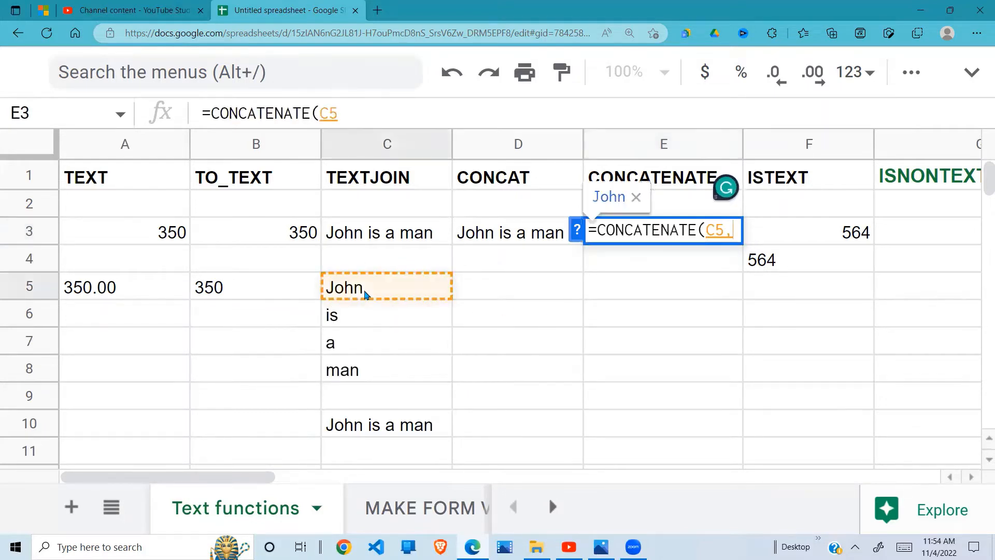
text(,)
click(354, 325)
text(,)
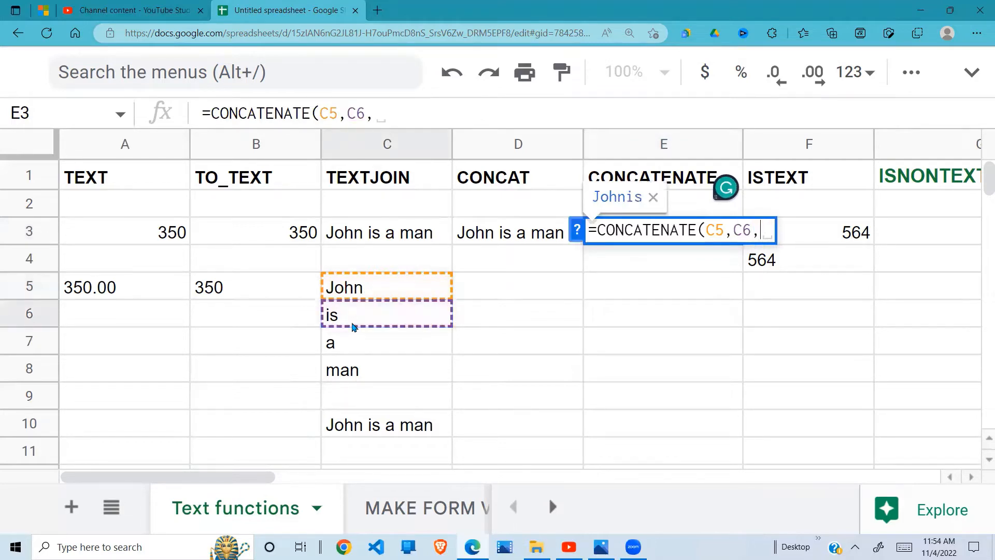
click(346, 339)
text(,)
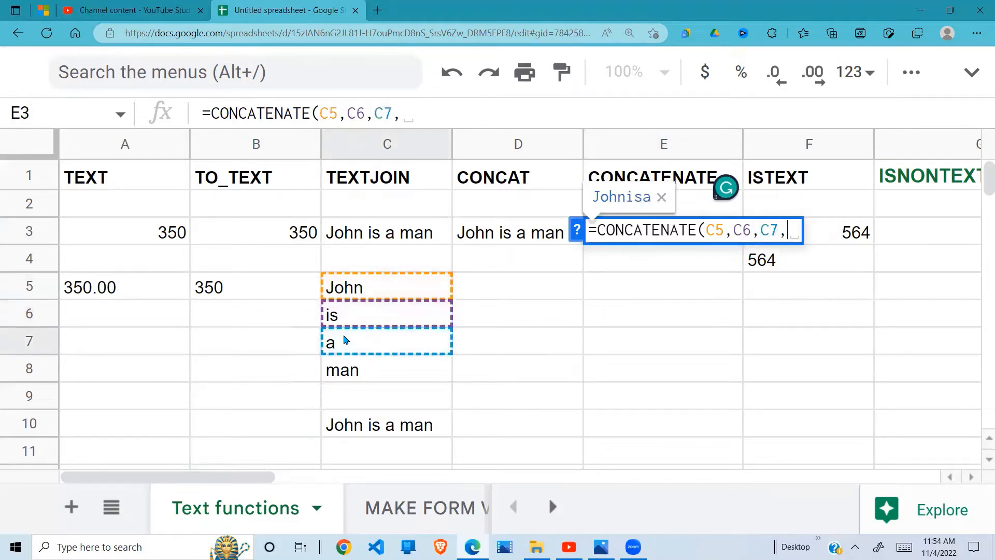
click(347, 369)
text())
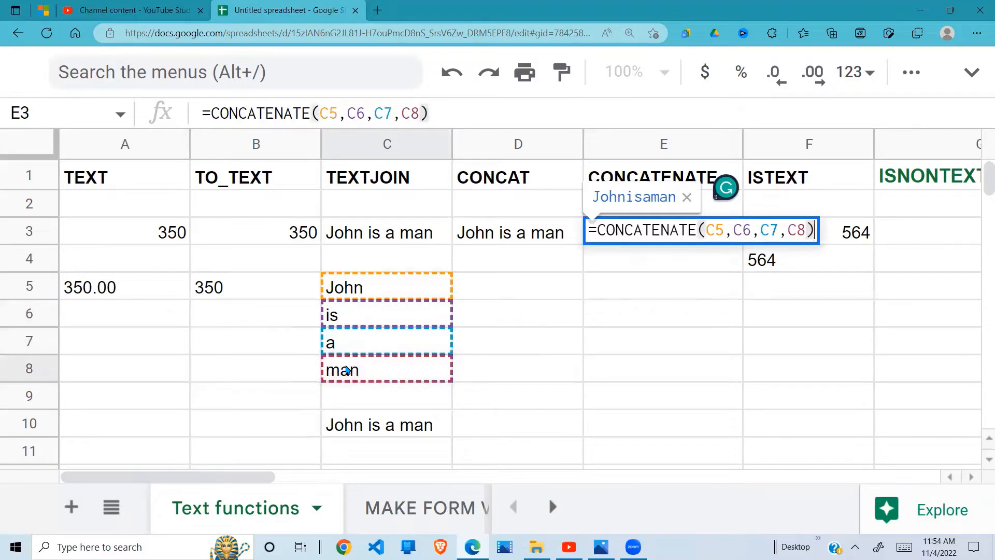
key(Return)
- Inspect the finished CONCATENATE formula in E3 and its joined text
click(680, 231)
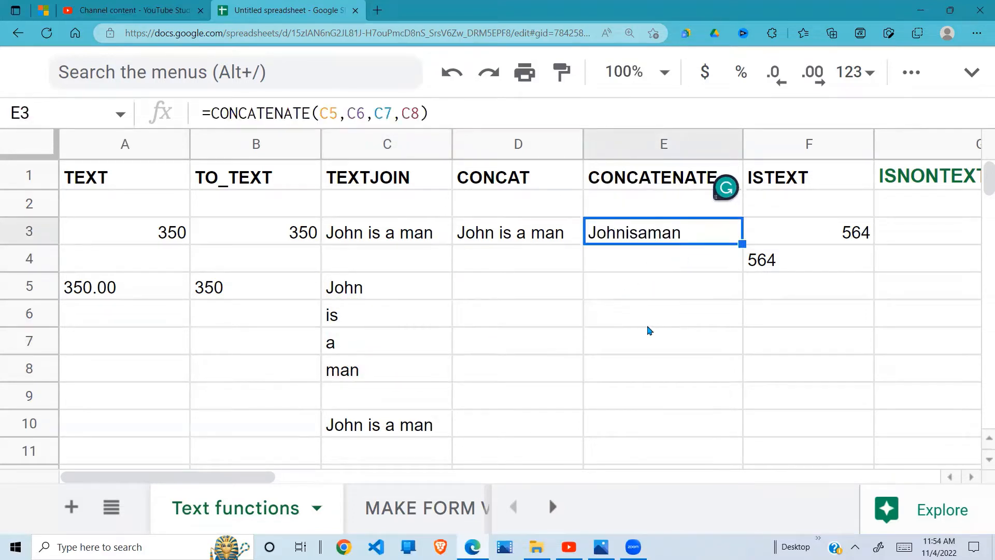
click(635, 322)
click(654, 236)
- Add a trailing space to each of the source words in C5, C6 and C7
click(350, 297)
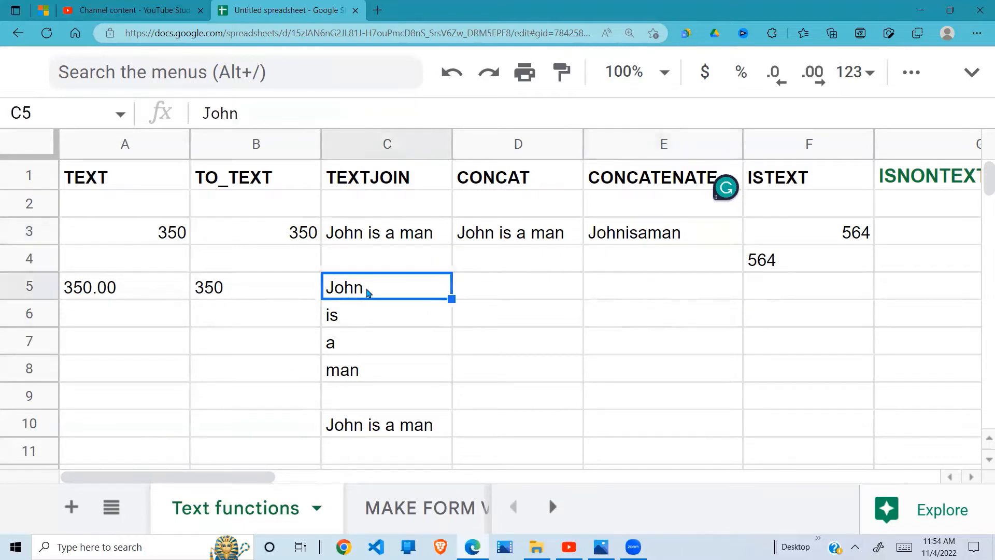
double_click(368, 300)
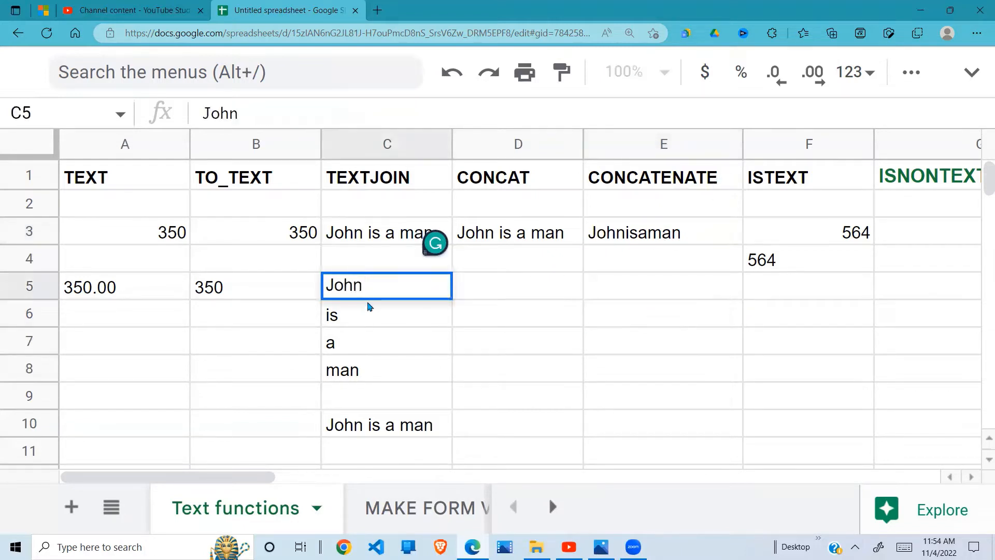
key(Return)
double_click(369, 322)
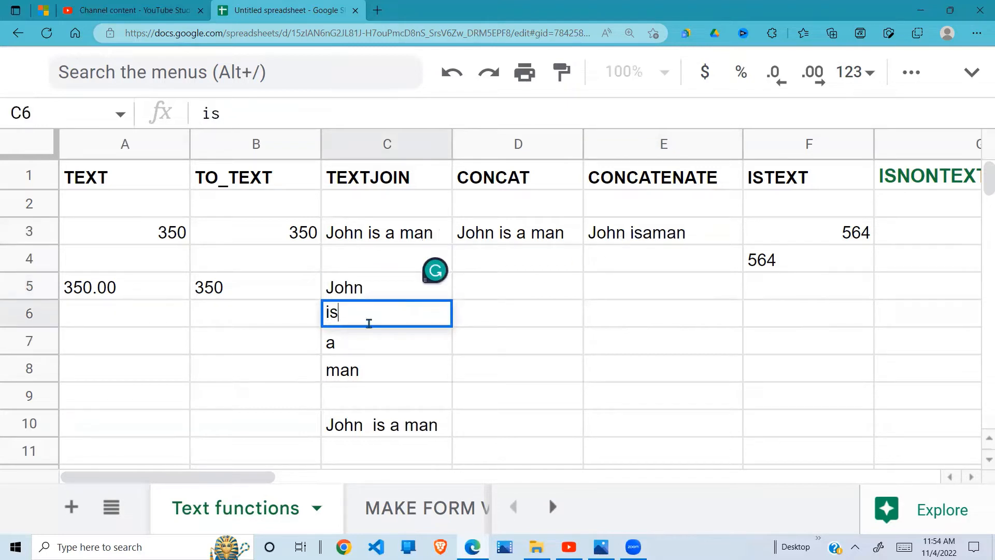
key(Return)
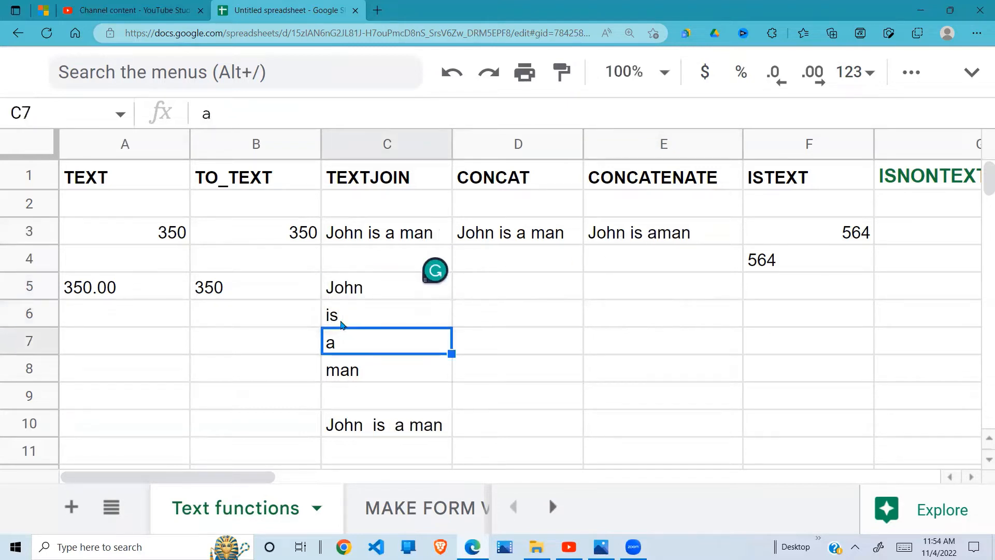
double_click(344, 343)
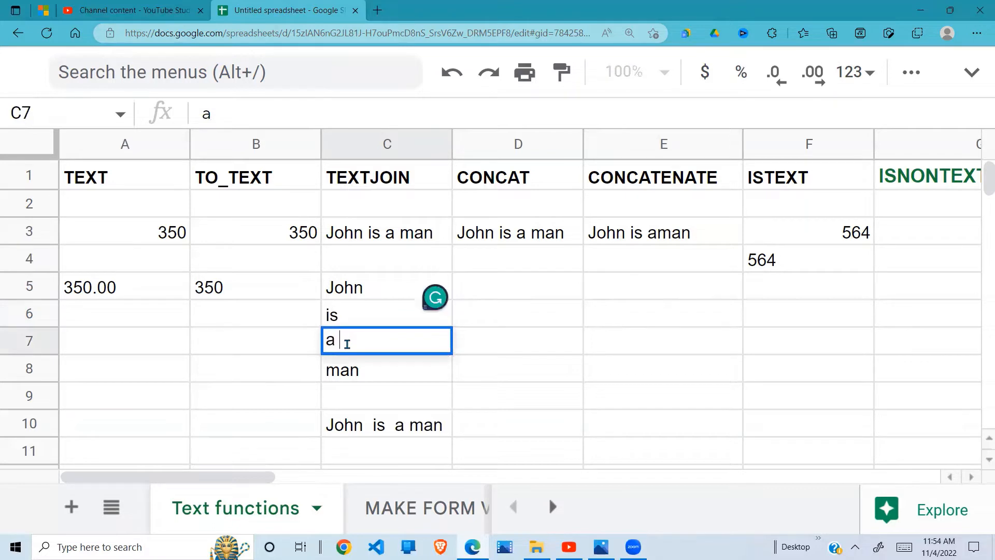
key(Return)
- Compare the CONCATENATE formula in E3 with the CONCAT formula in D3
click(692, 315)
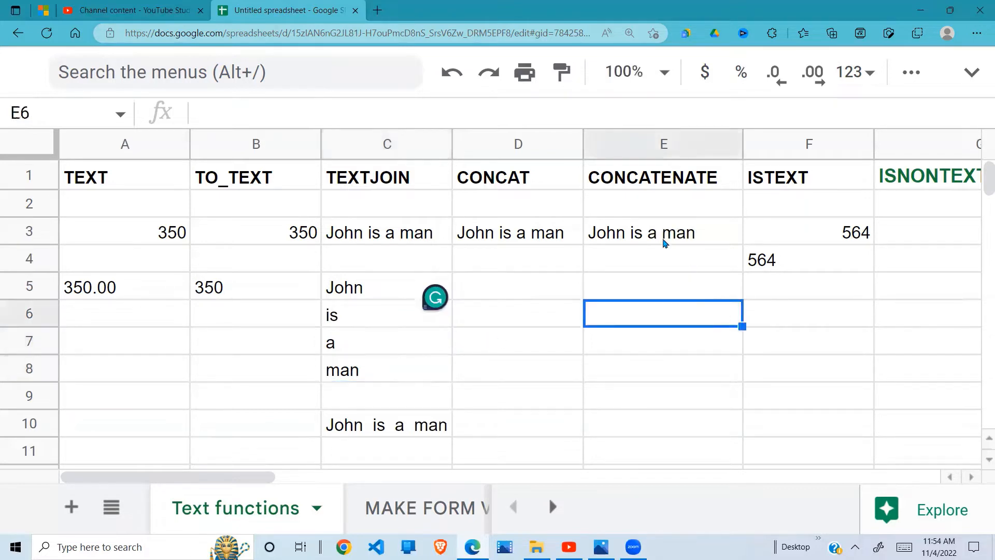
click(658, 230)
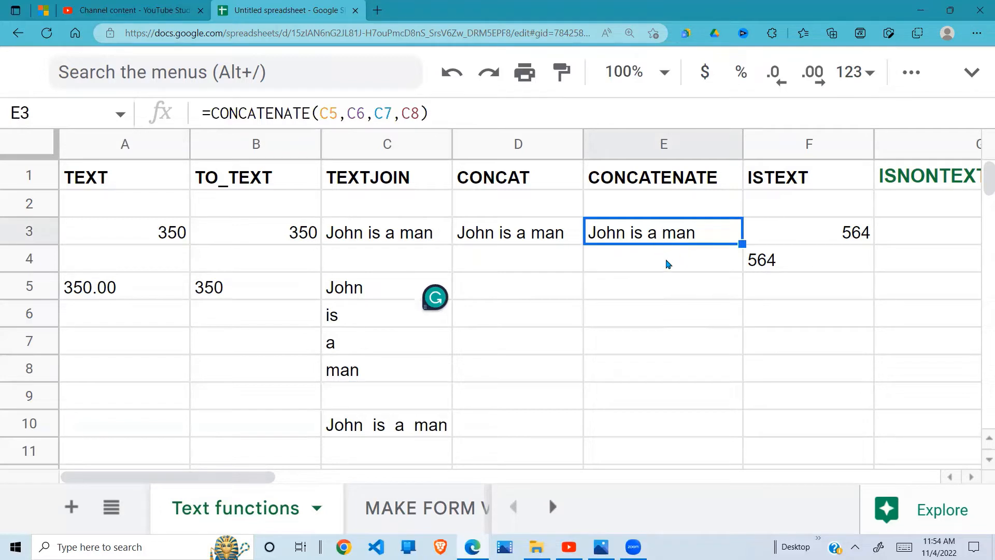
click(547, 235)
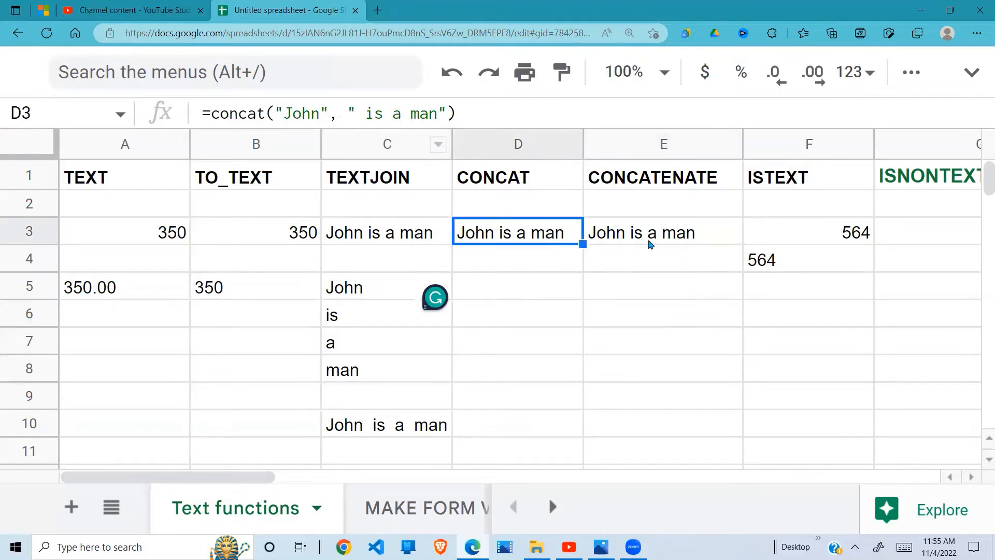
click(695, 234)
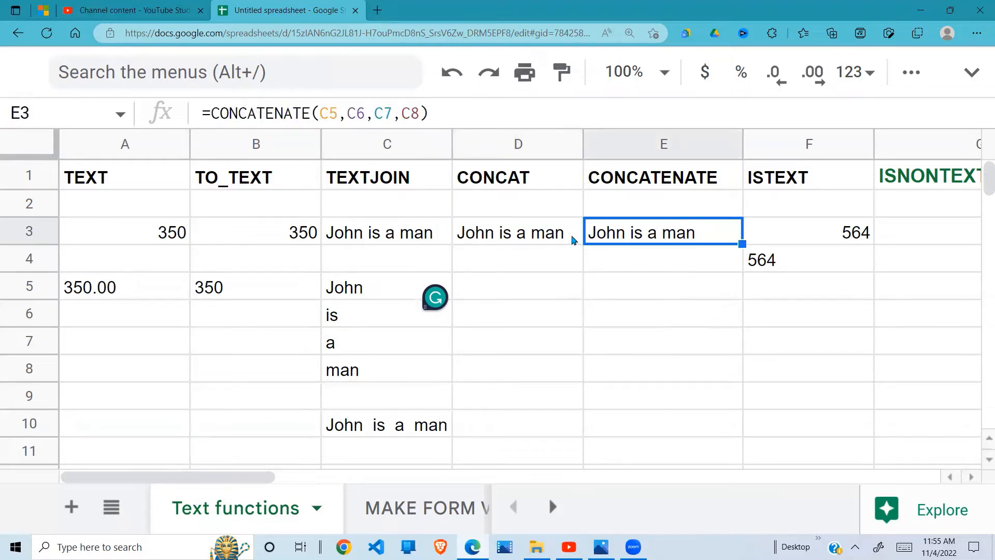
- Enter an ISTEXT formula in F6 that tests the value in F3
click(789, 273)
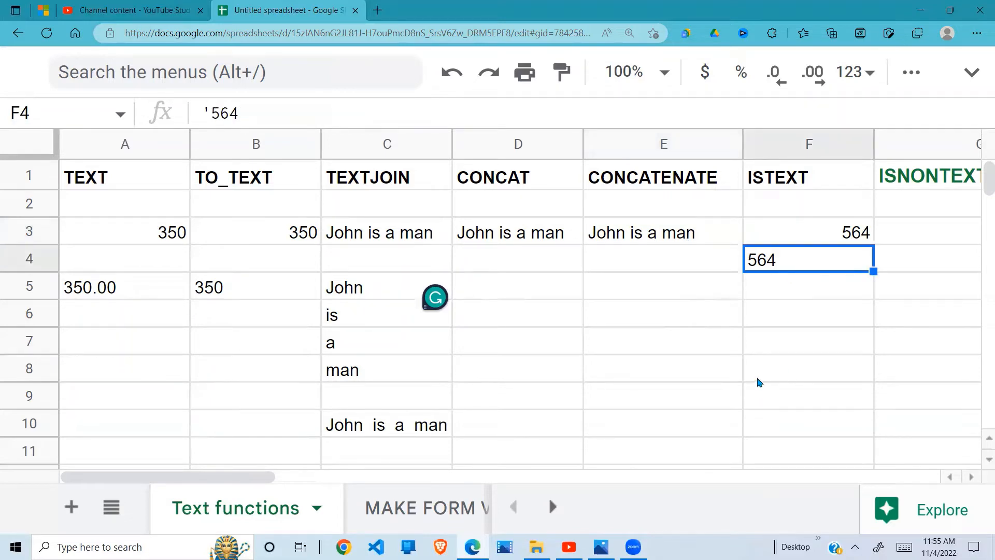
key(Down)
key(Down)
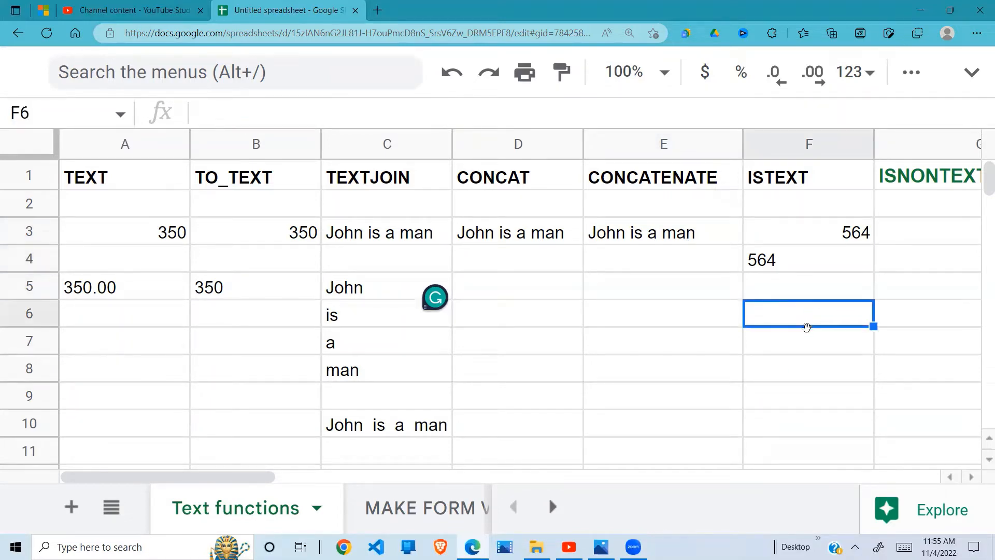
text(=)
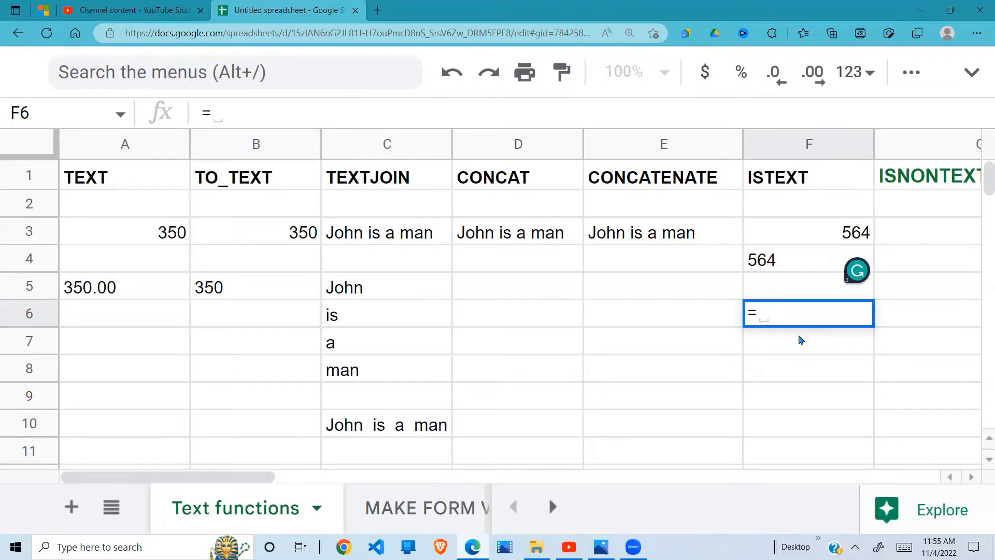
text(is)
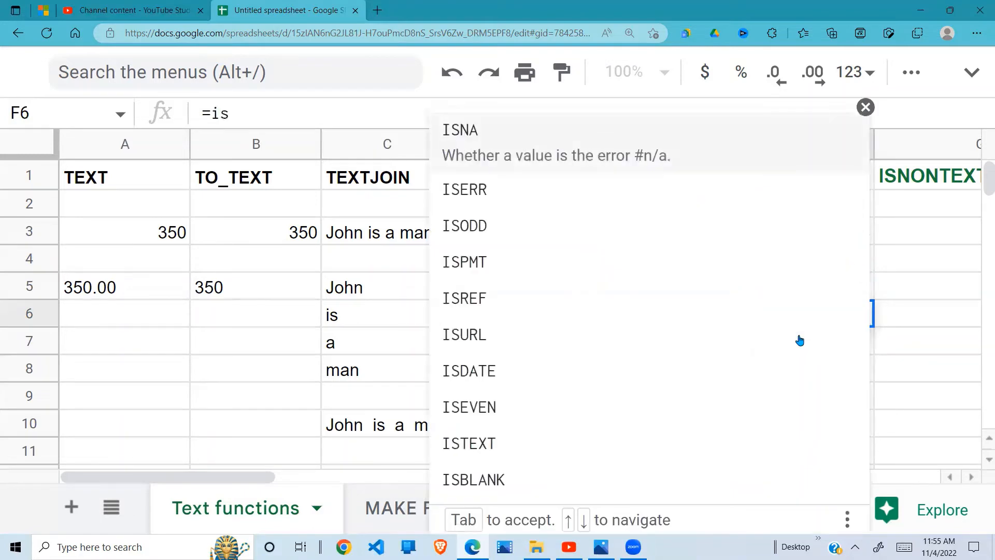
text(text)
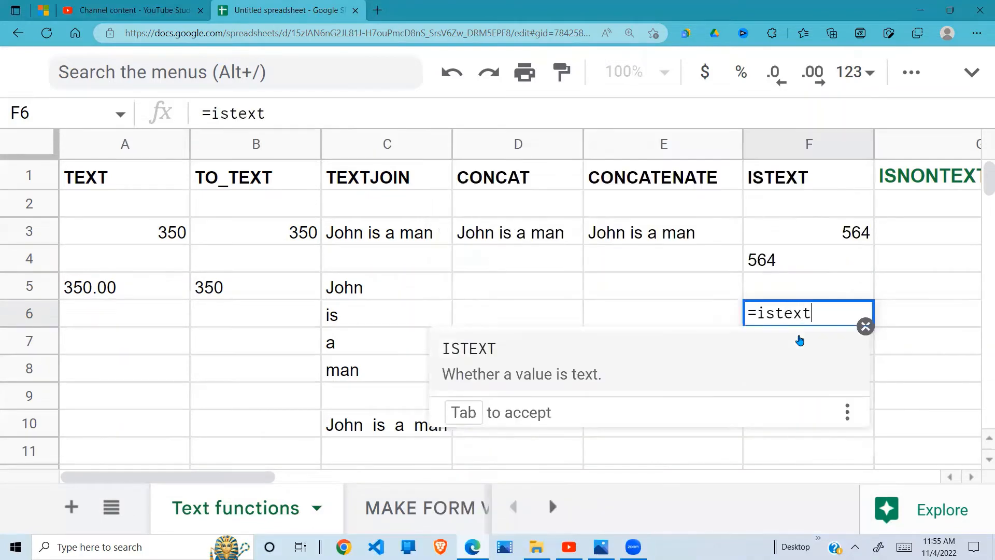
text(()
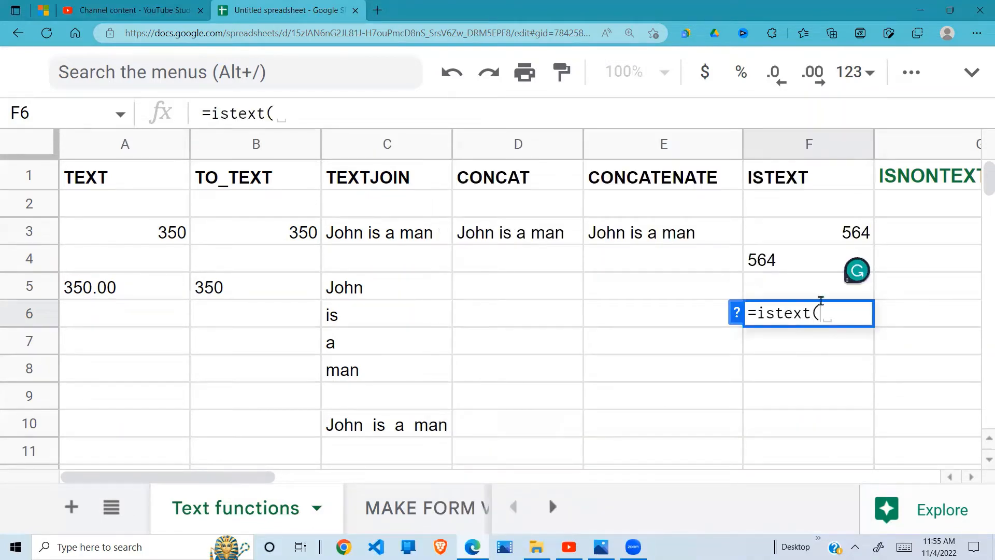
click(826, 250)
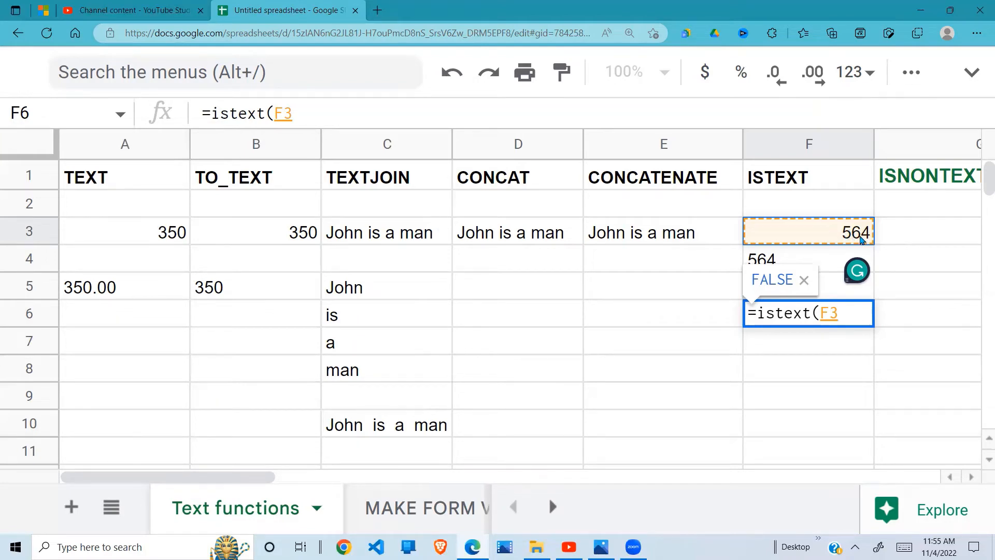
text())
key(Return)
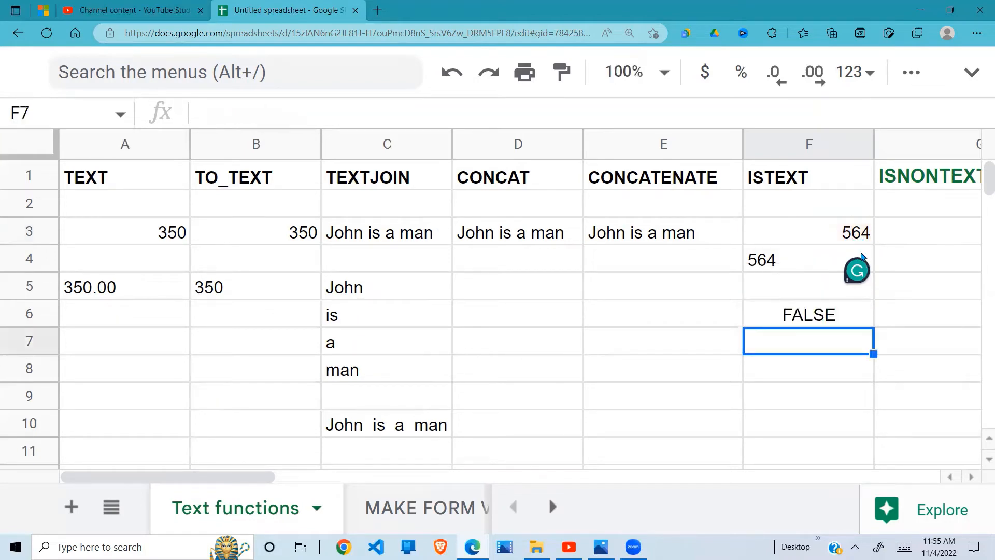
- Check the ISTEXT formula in F6 against the number in F3, and inspect the apostrophe-prefixed value in F4
click(837, 315)
click(860, 233)
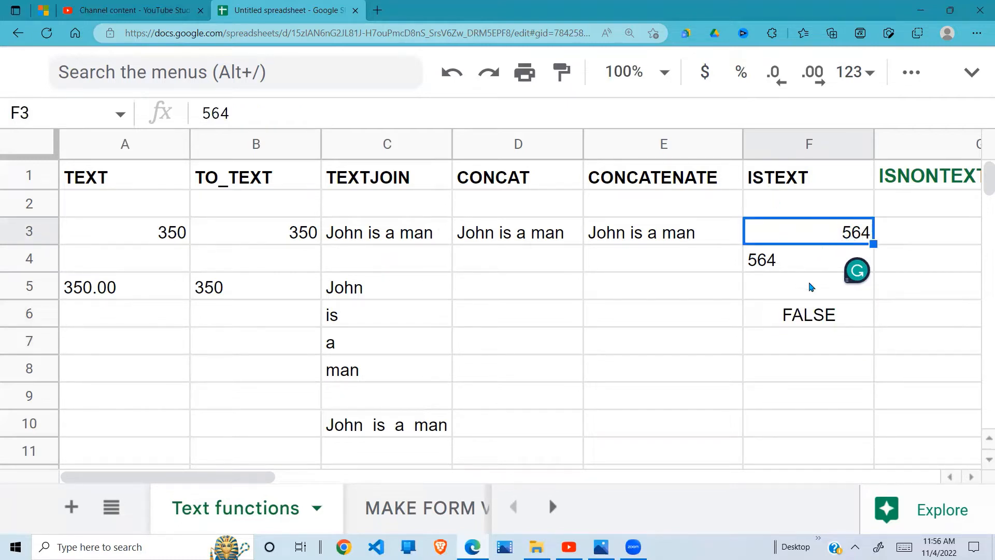
click(838, 322)
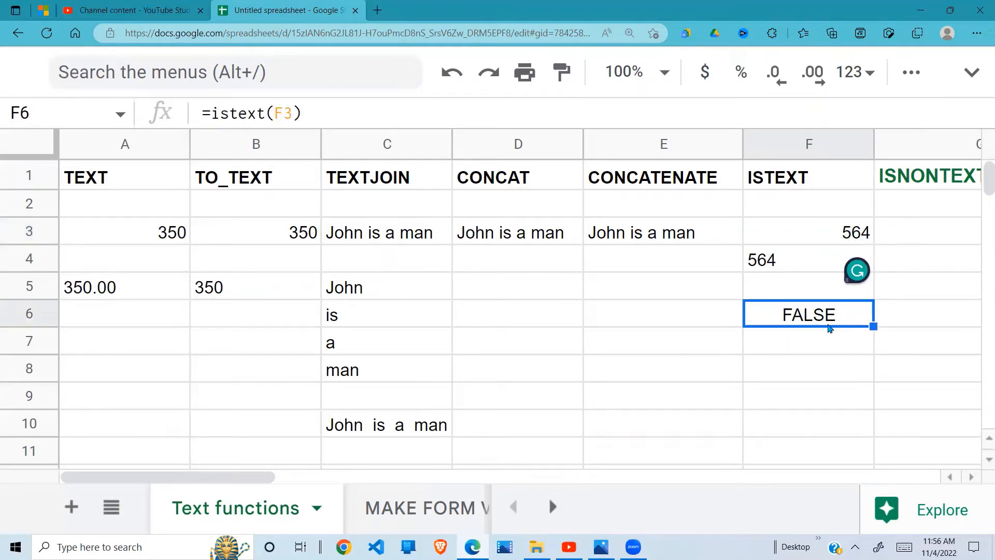
click(789, 260)
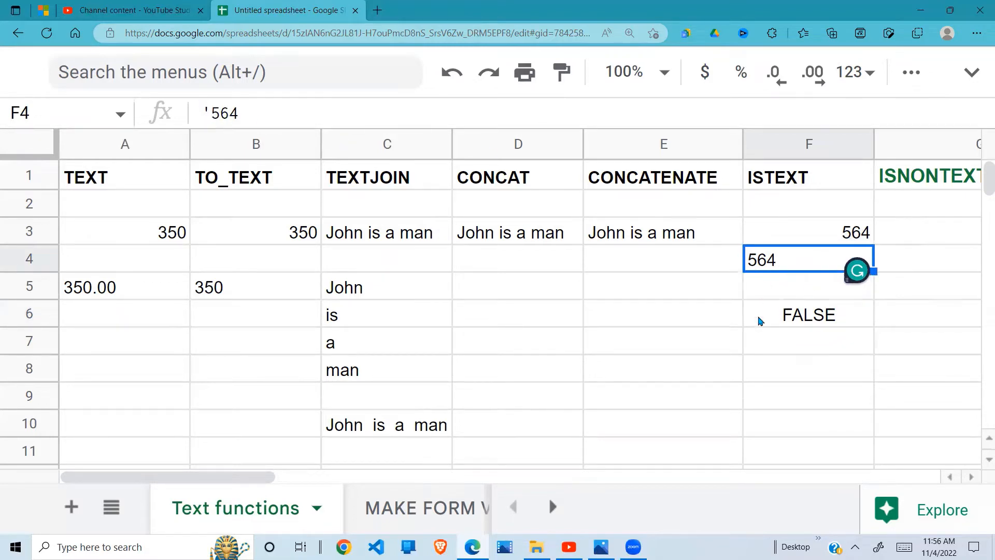
key(Return)
key(Return)
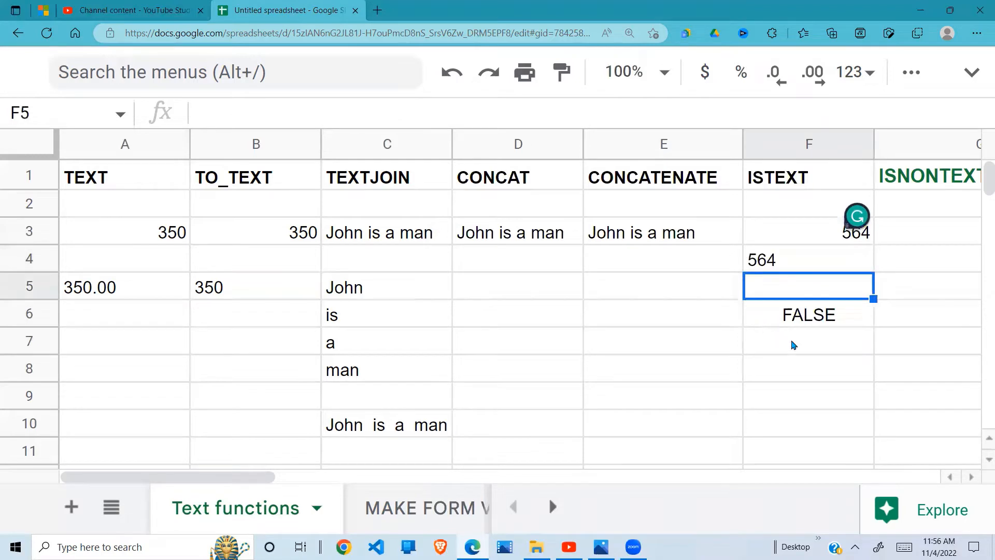
- Enter an ISTEXT formula in F8 that tests the apostrophe-prefixed value in F4, and check it against that source cell
click(805, 368)
text(=)
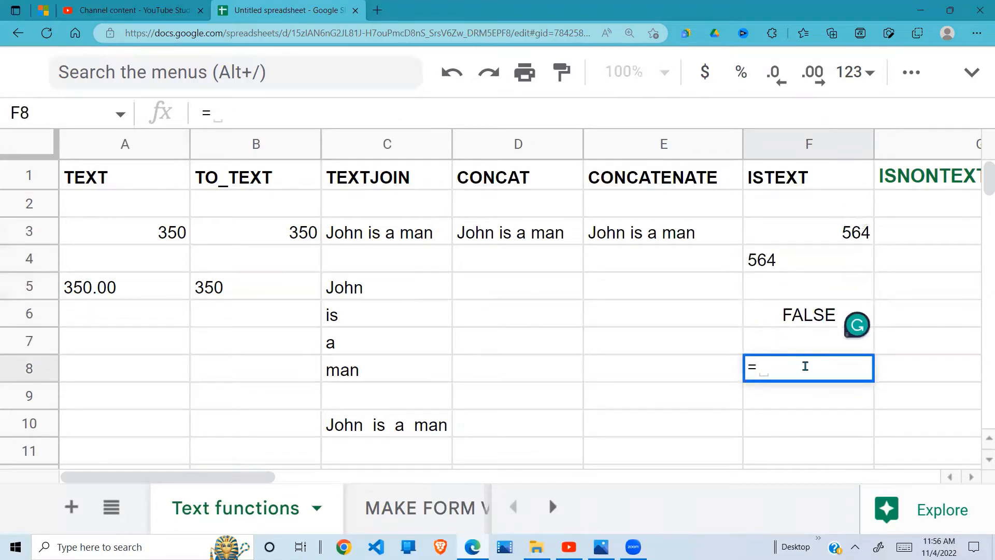
text(istext)
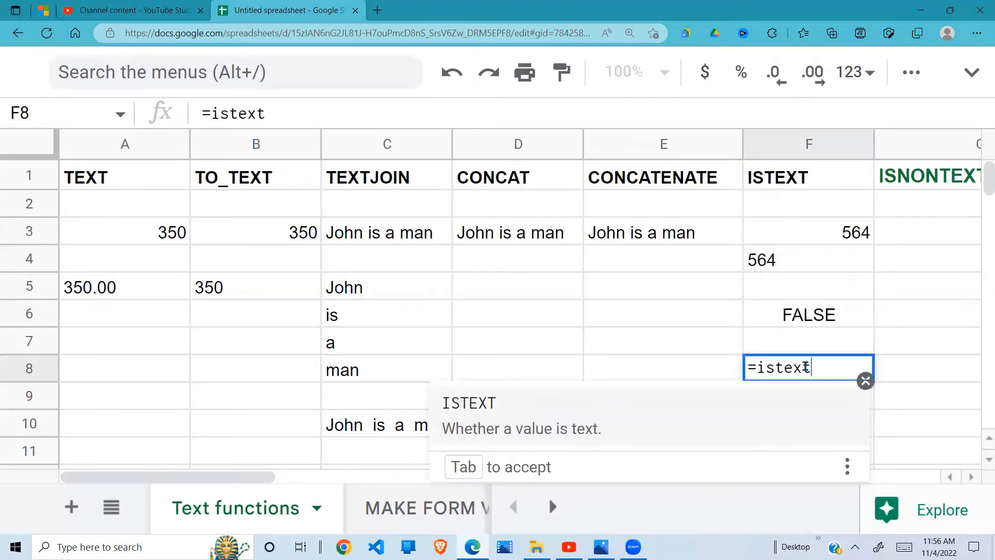
text(()
click(799, 266)
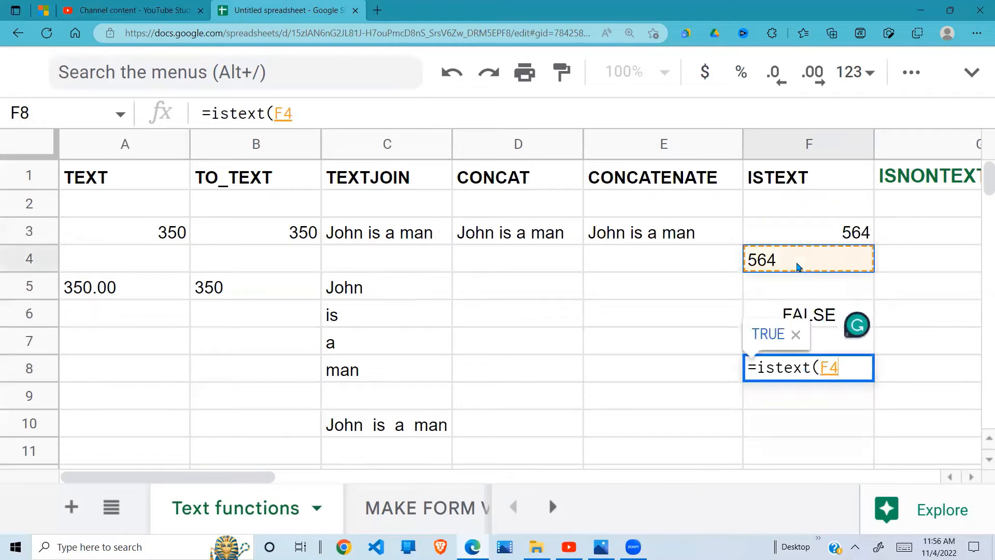
text())
key(Return)
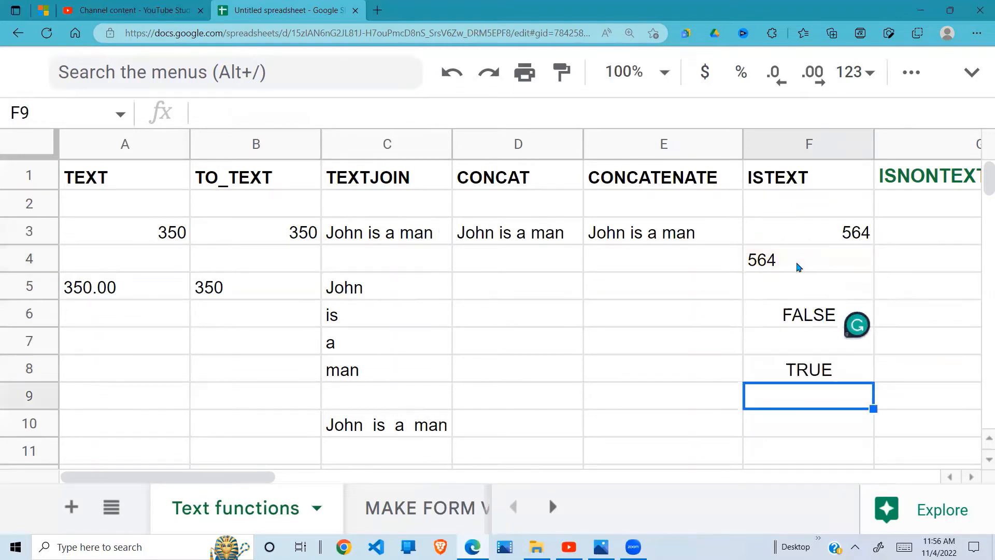
click(814, 372)
click(769, 255)
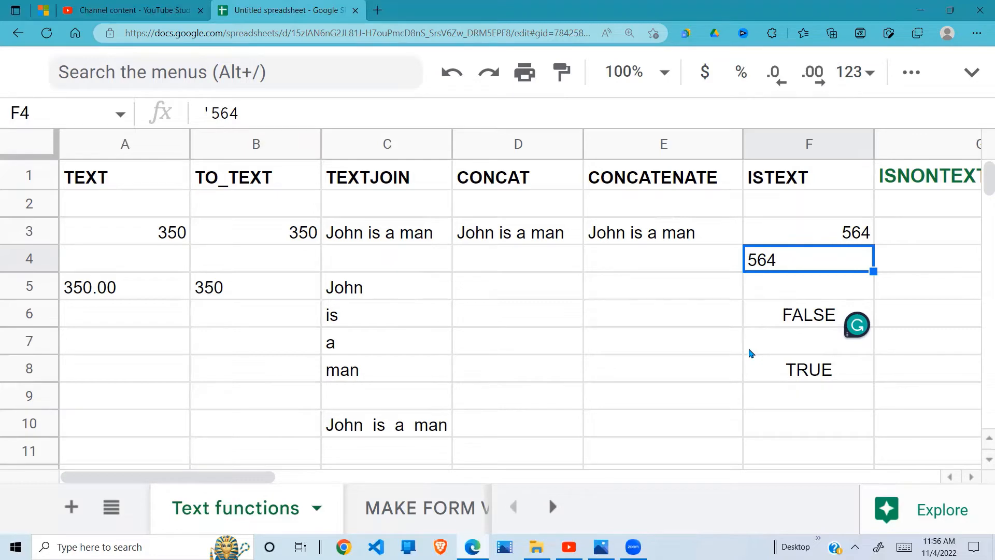
- Examine the empty ISNONTEXT column alongside the number in F3 and the text value in F4
key(Right)
key(Right)
key(Right)
key(Right)
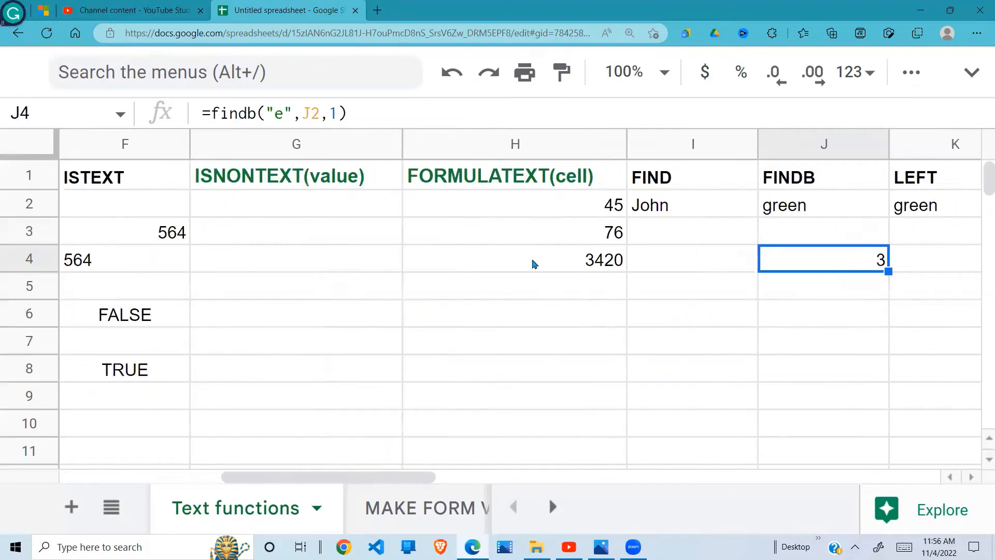
click(350, 238)
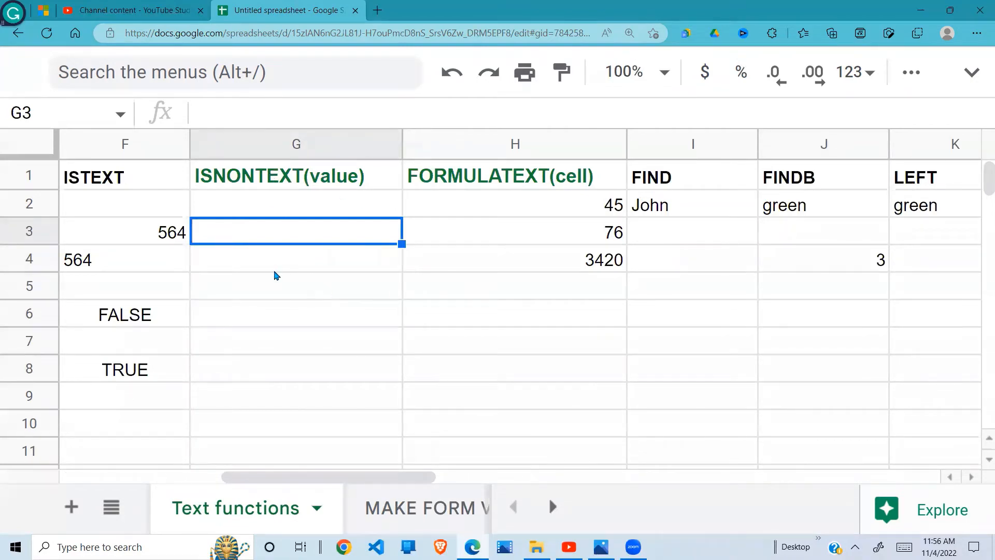
click(142, 239)
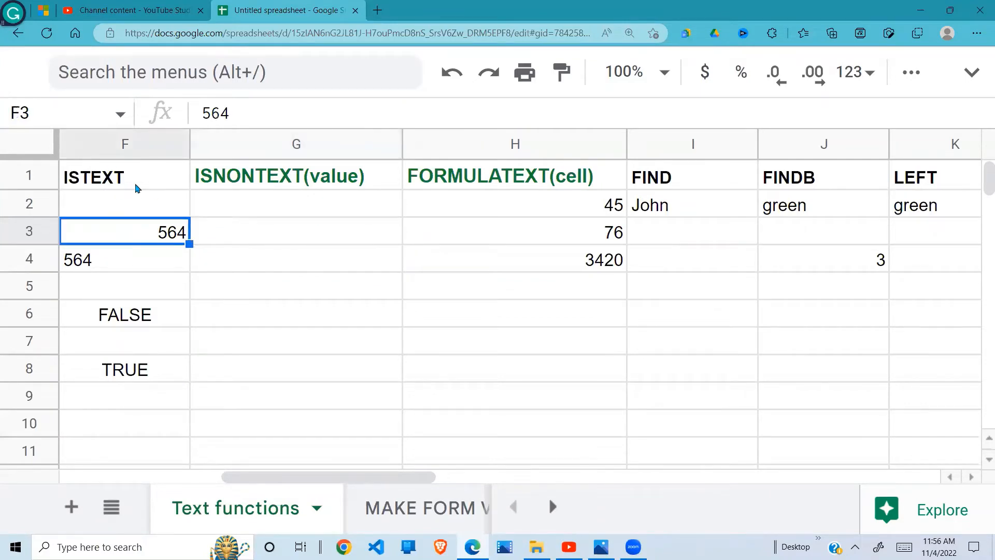
click(247, 215)
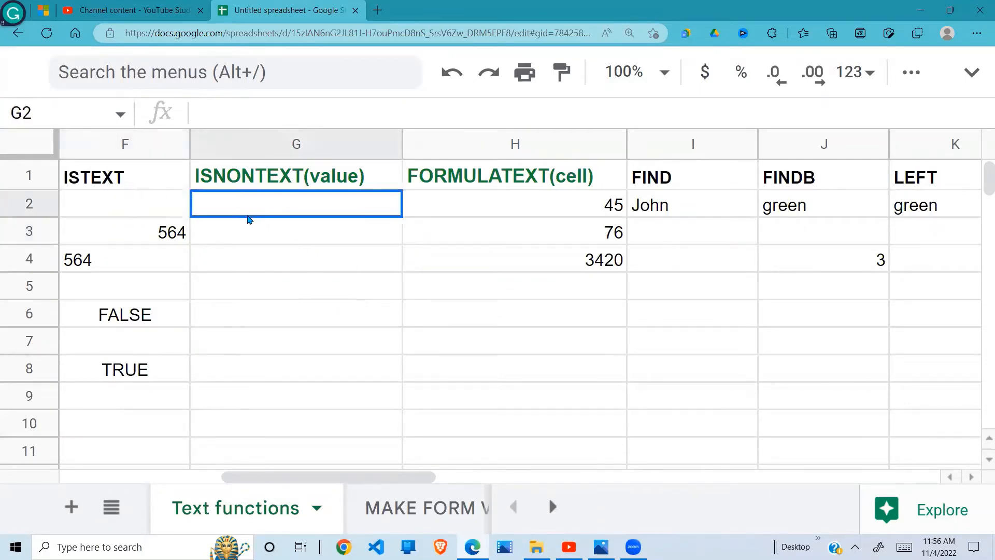
click(156, 232)
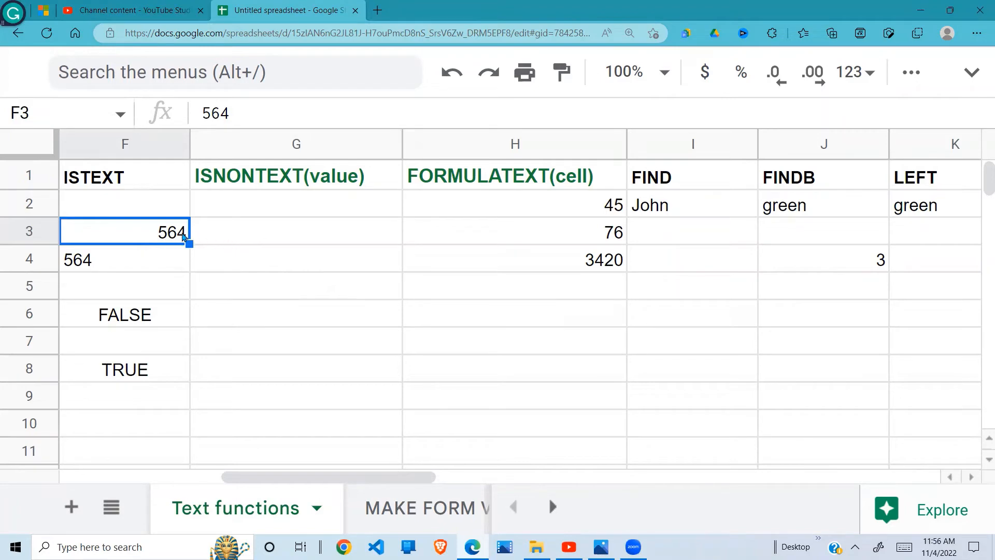
click(318, 243)
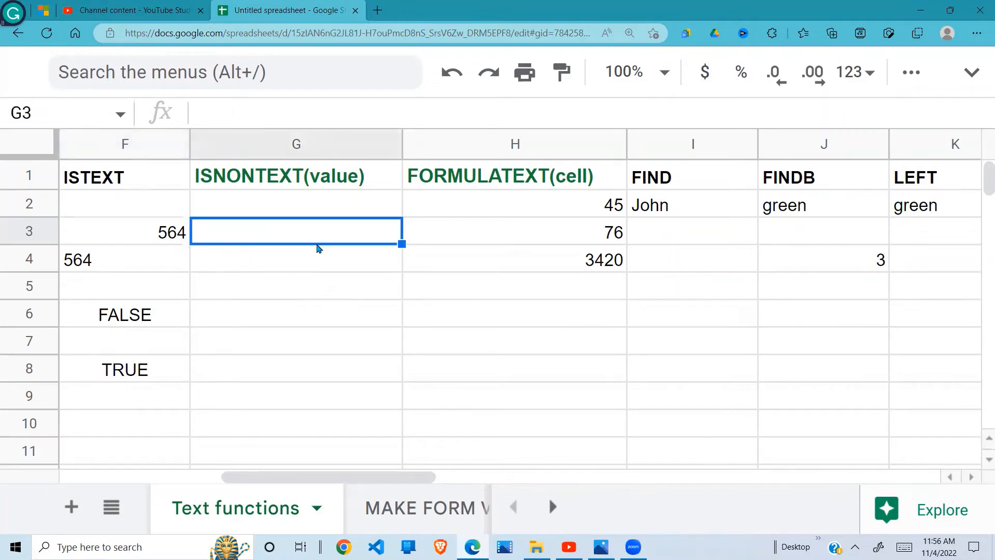
click(97, 270)
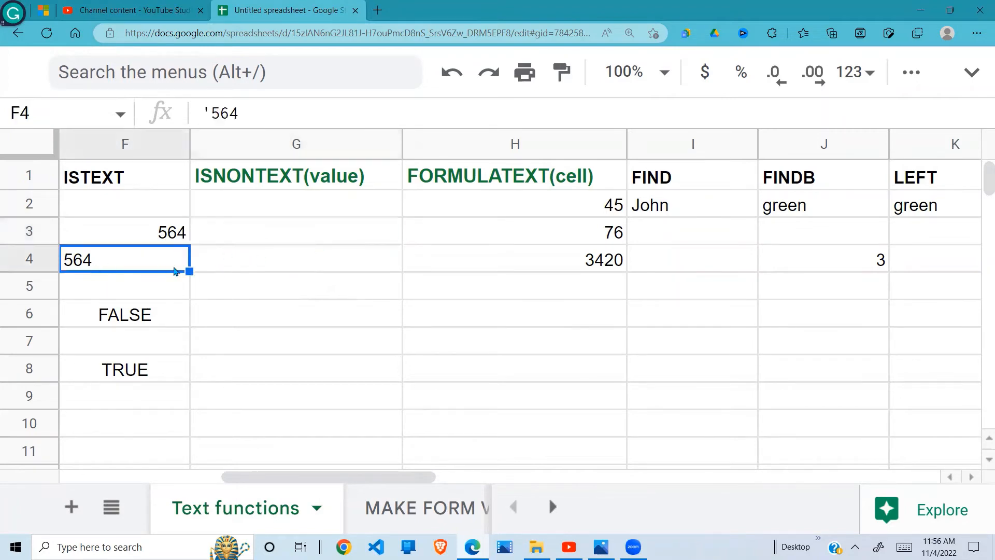
click(245, 269)
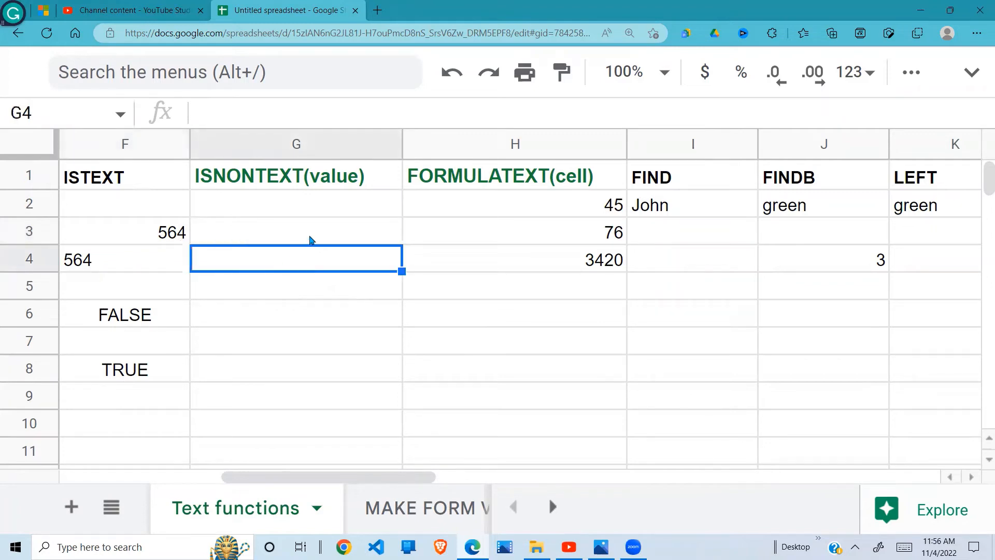
- Enter an ISNONTEXT formula in G3 that tests F3, and reject the suggested autofill
click(290, 229)
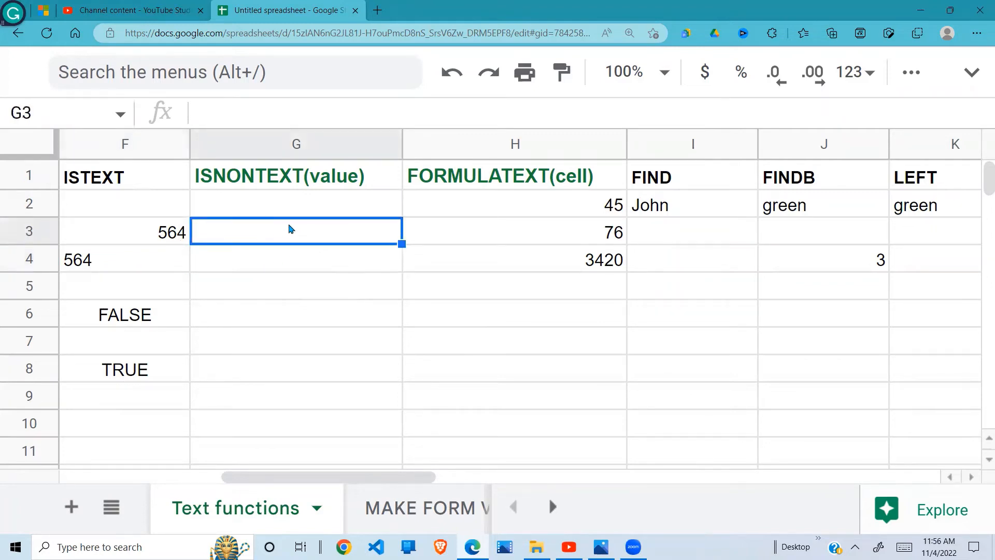
text(=IS)
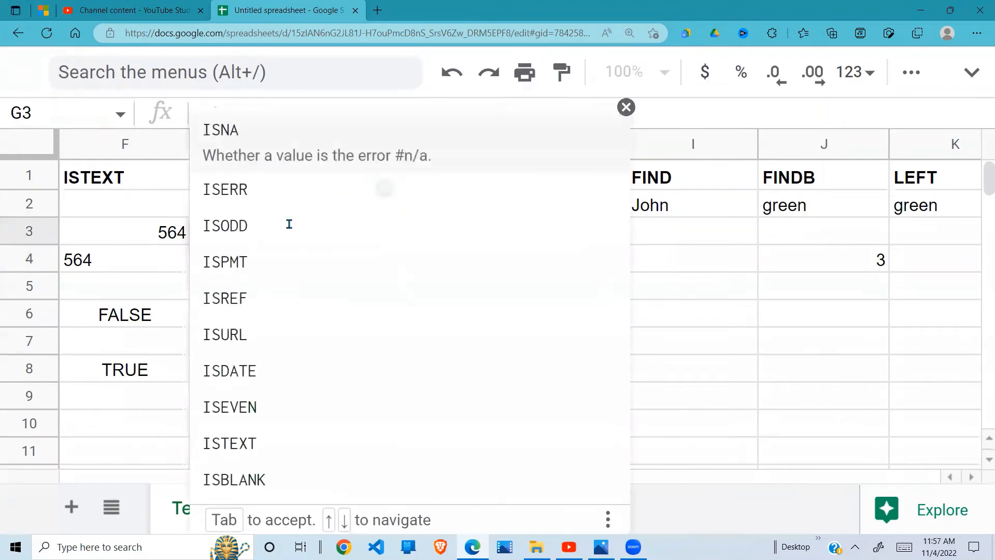
text(not)
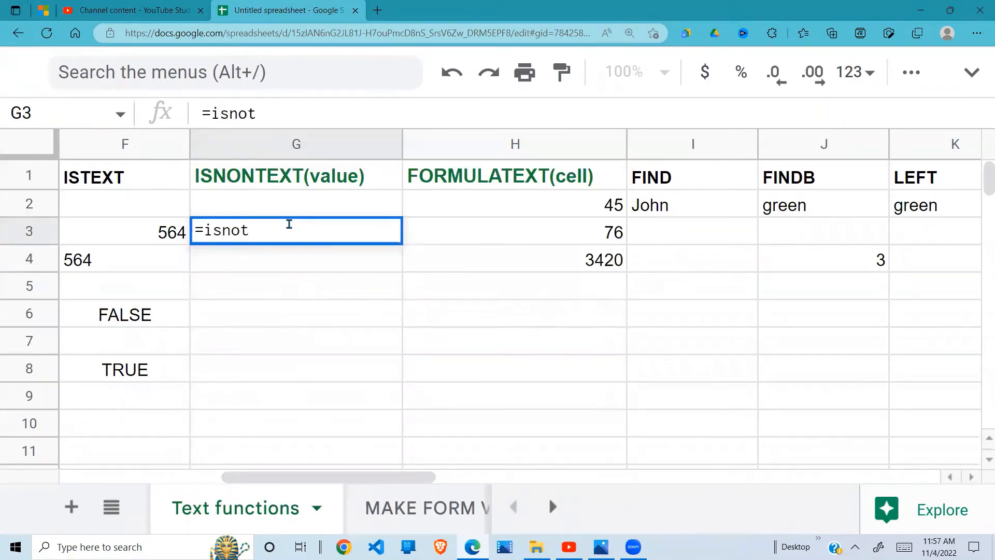
key(BackSpace)
text(ntext)
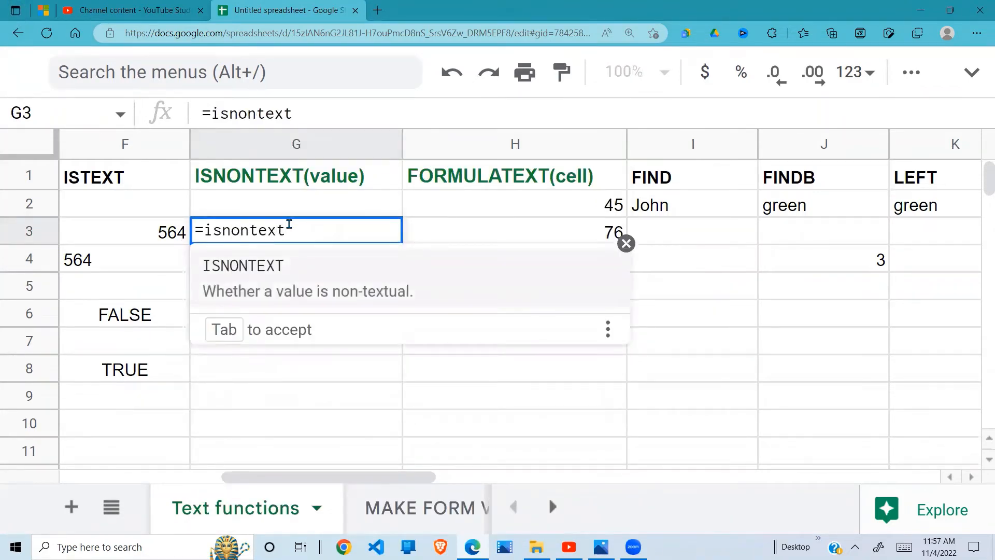
text(()
click(146, 232)
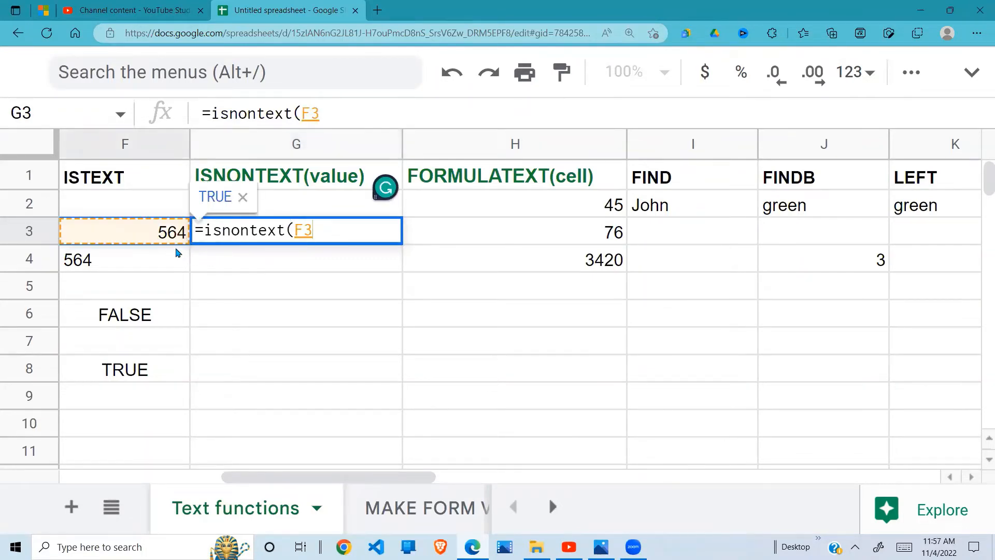
text())
key(Return)
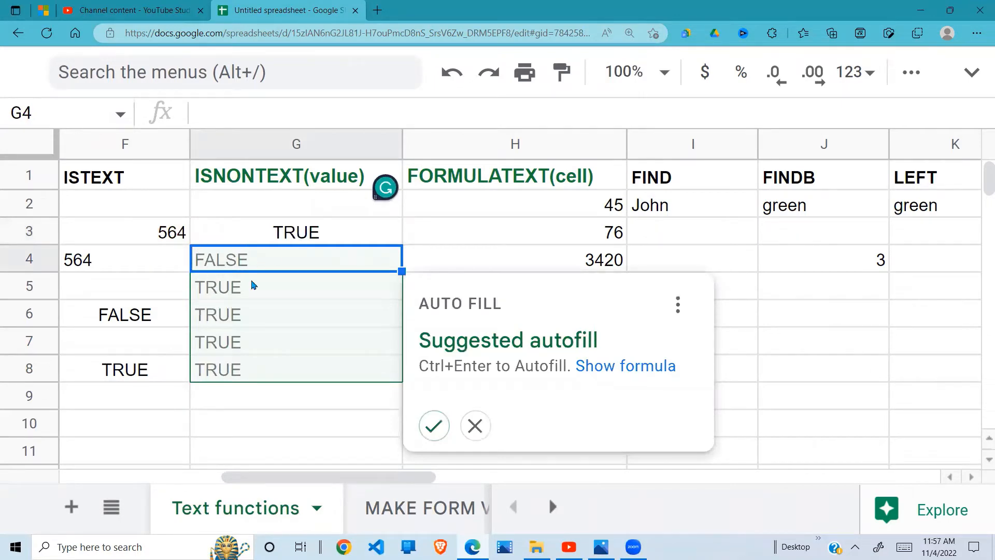
click(475, 426)
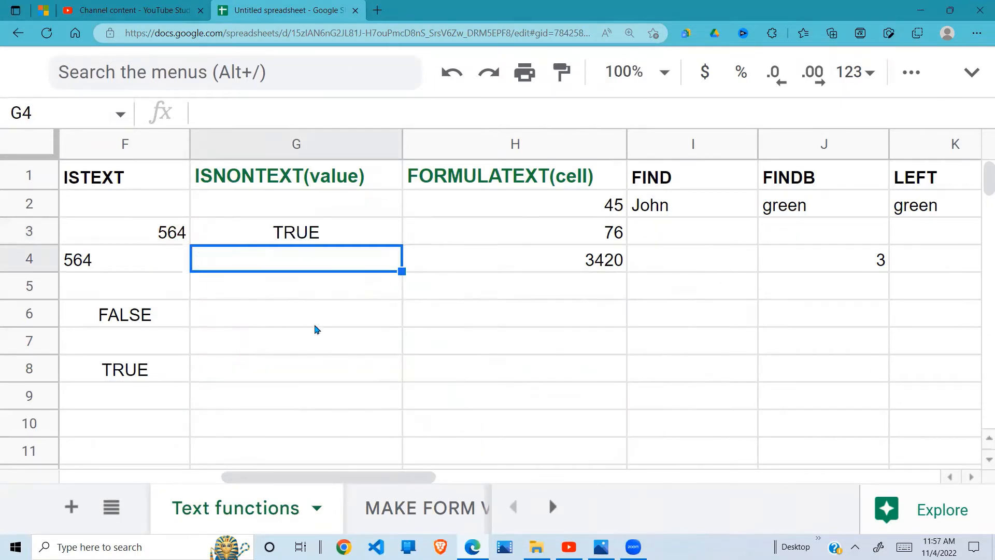
- Fill the ISNONTEXT formula from G3 down to G4 so that it tests F4
click(334, 225)
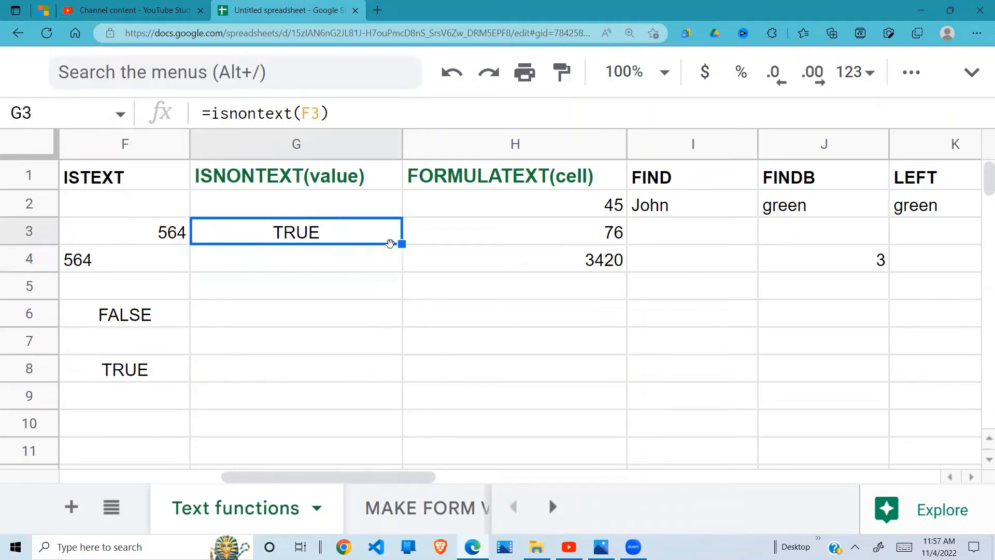
drag(402, 244, 326, 267)
click(325, 268)
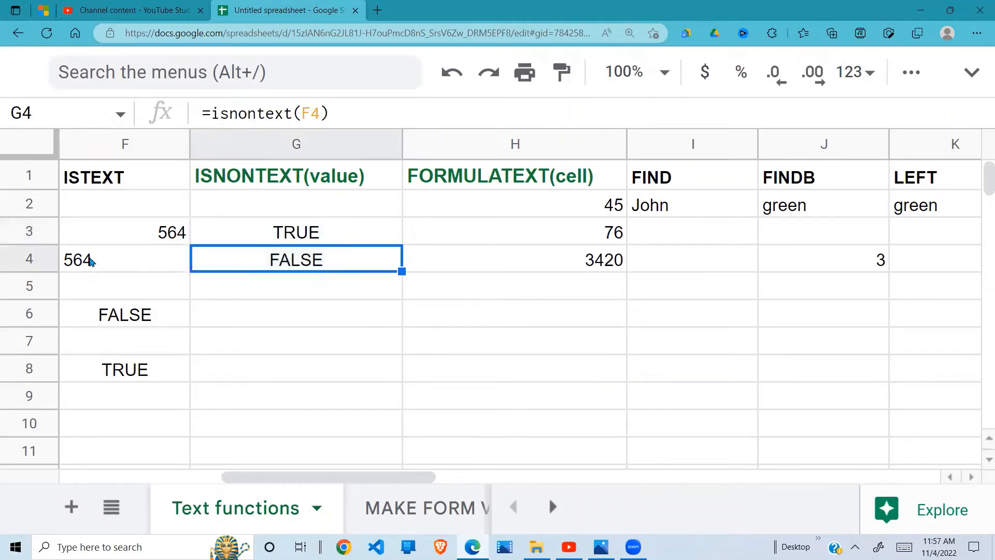
- Compare the ISNONTEXT results in G3 and G4 with their source values in F3 and F4
click(129, 258)
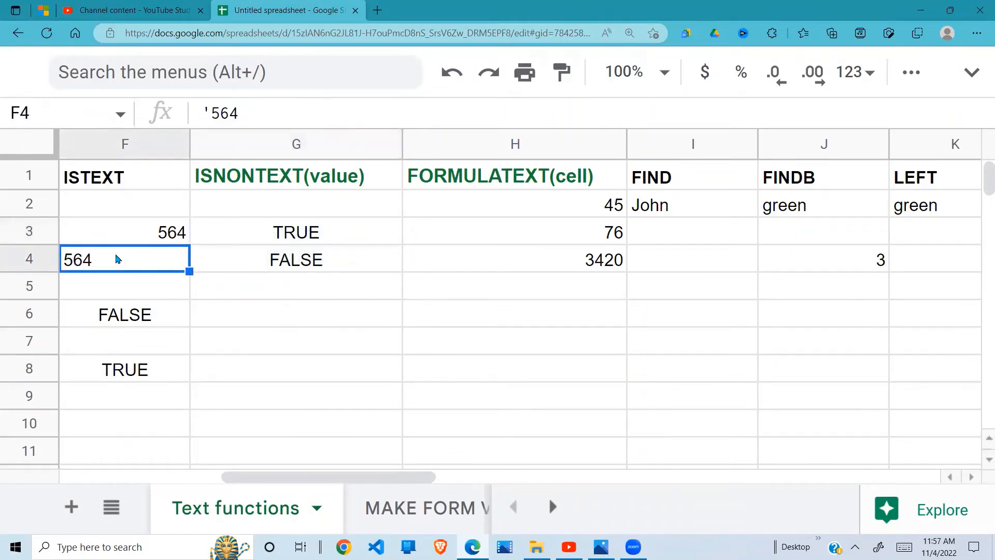
click(151, 231)
click(314, 236)
click(305, 260)
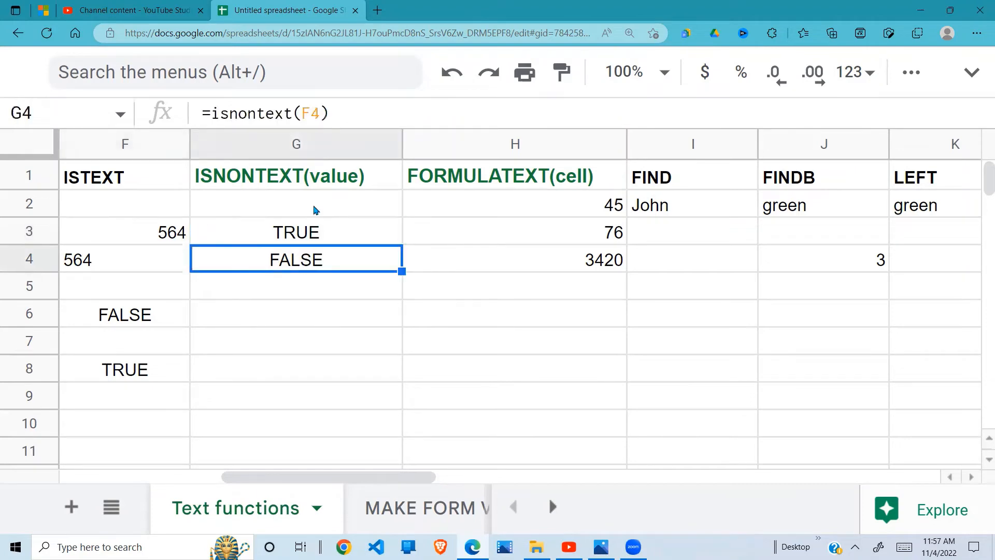
click(309, 186)
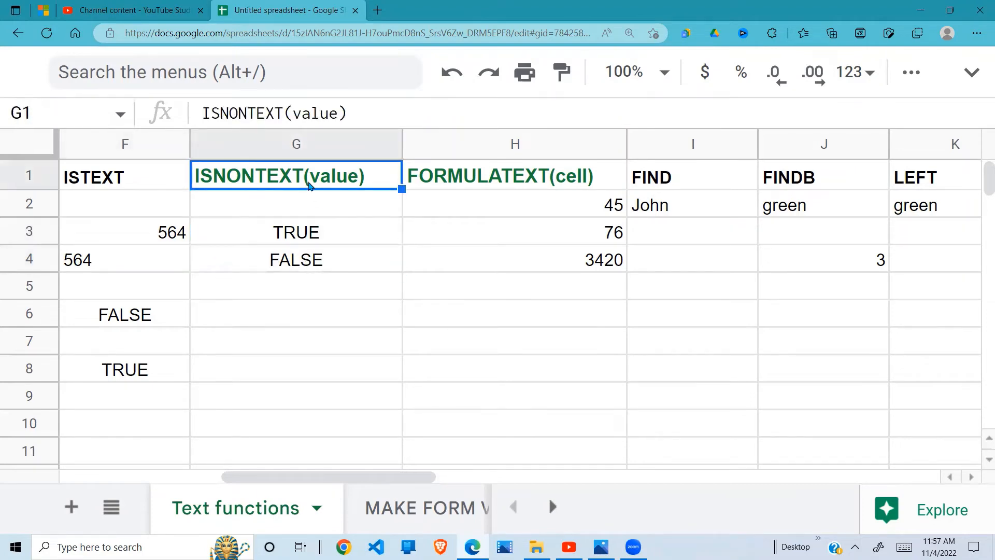
click(150, 246)
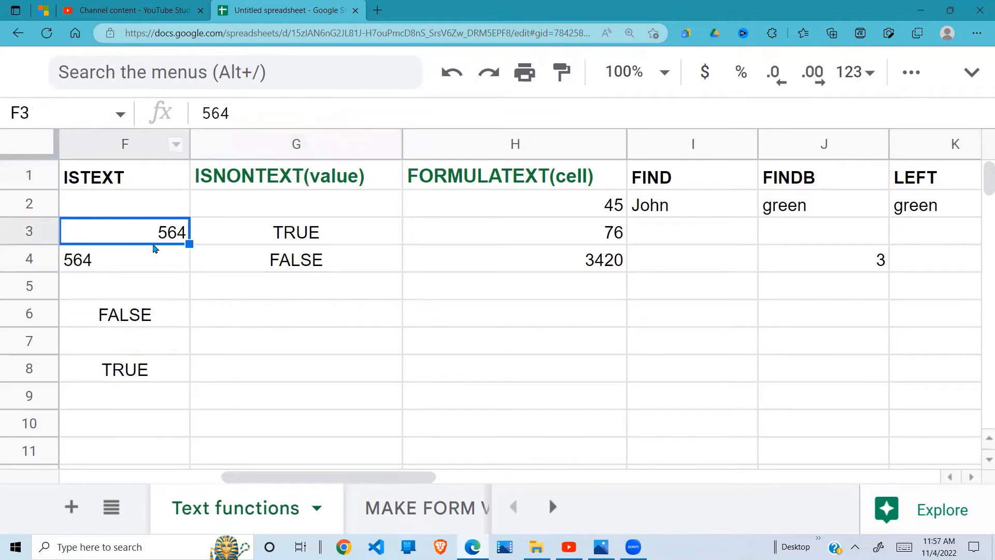
click(290, 240)
- Check the multiplication formula in H4, and enter a FORMULATEXT formula in H6 that refers to H4
click(587, 266)
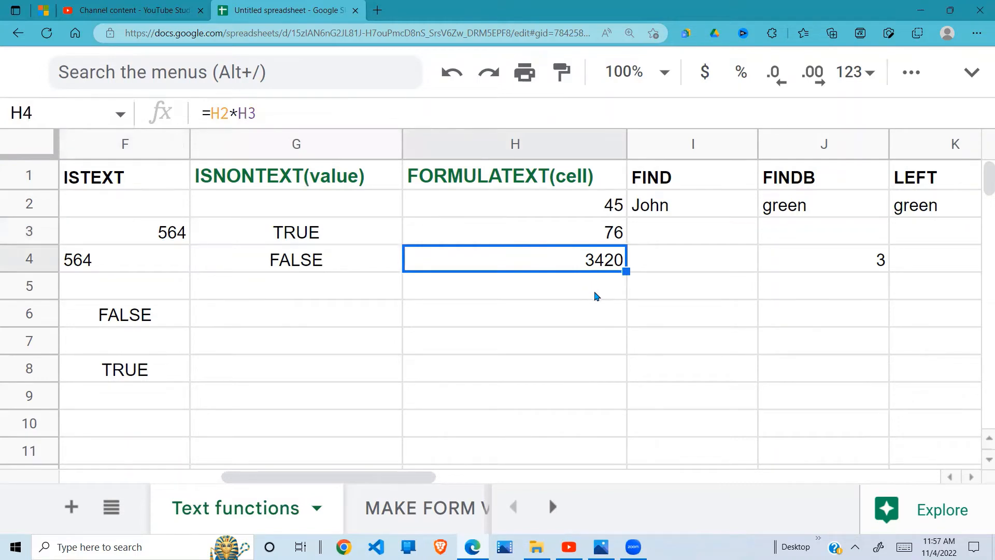
click(545, 207)
click(538, 314)
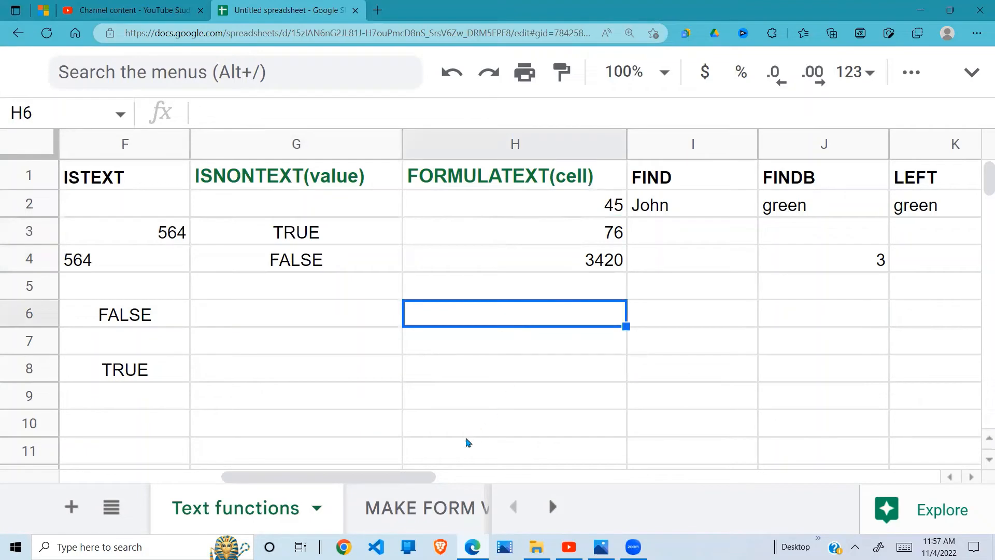
text(=)
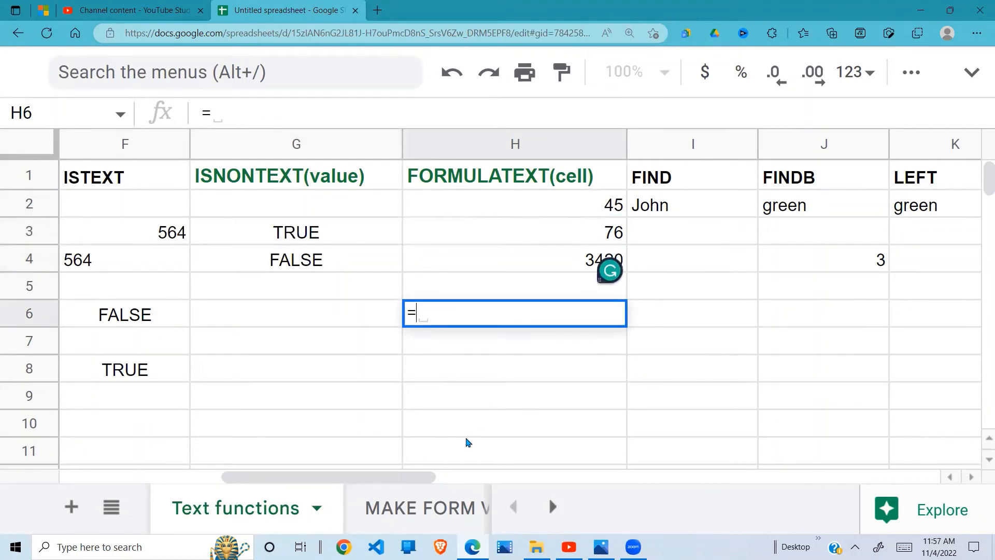
text(formul)
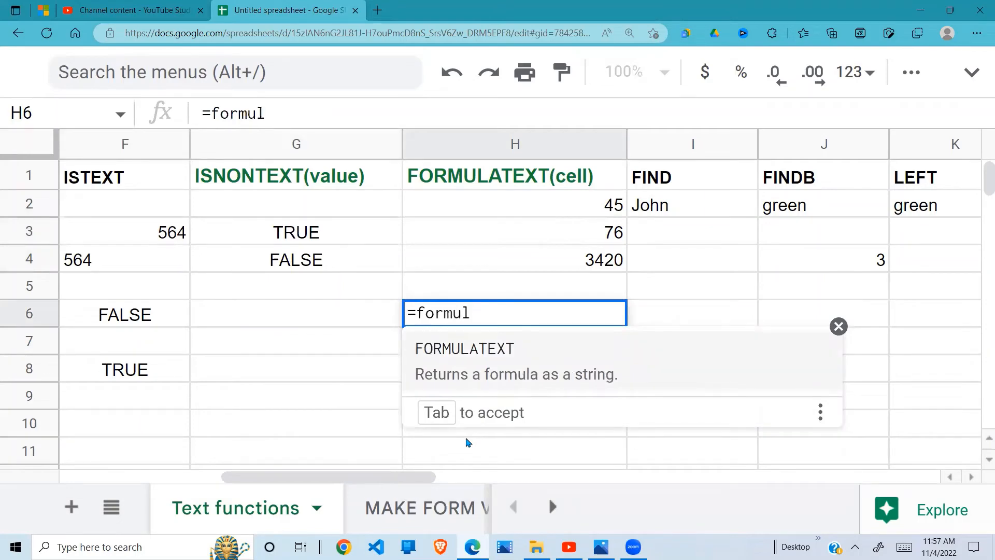
text(A)
key(BackSpace)
text(atext)
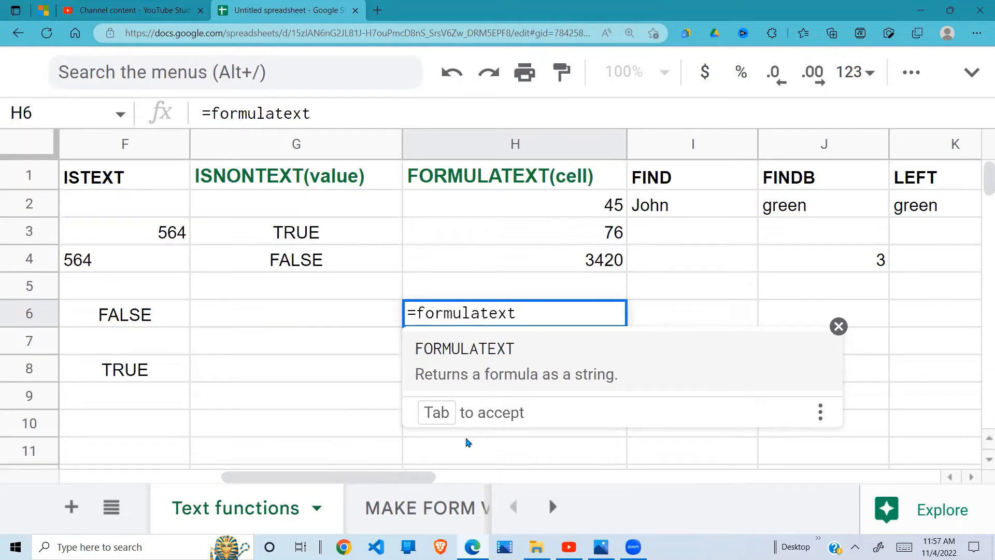
text(()
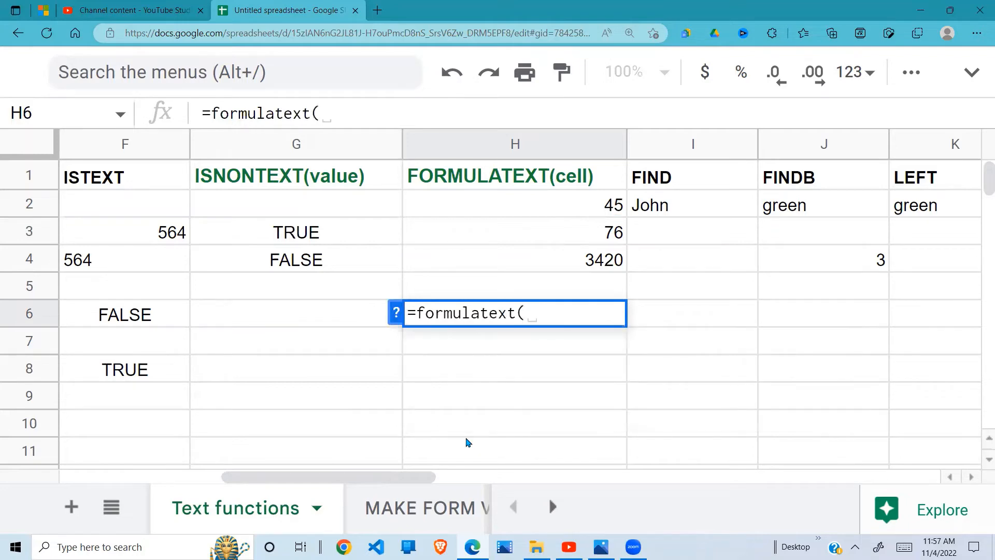
click(533, 265)
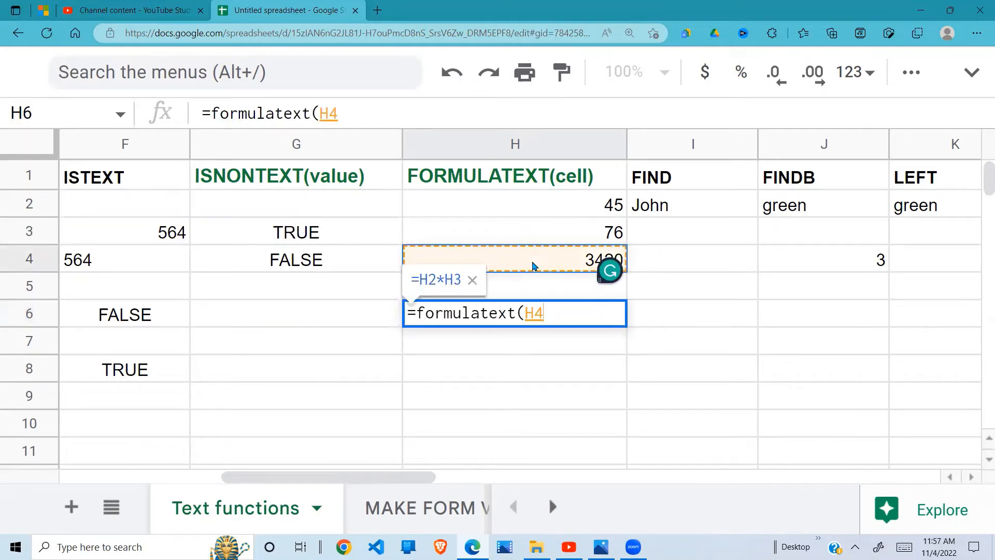
text())
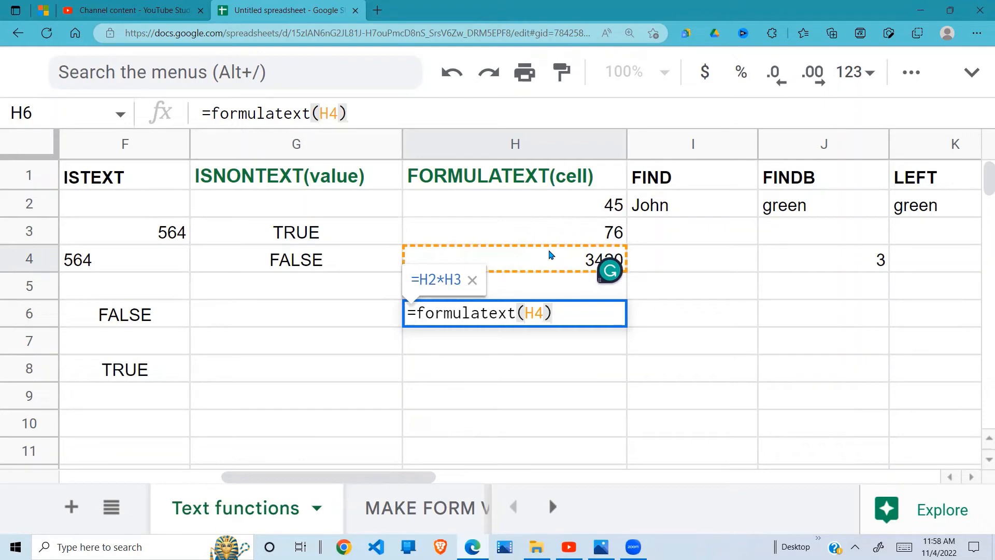
key(Return)
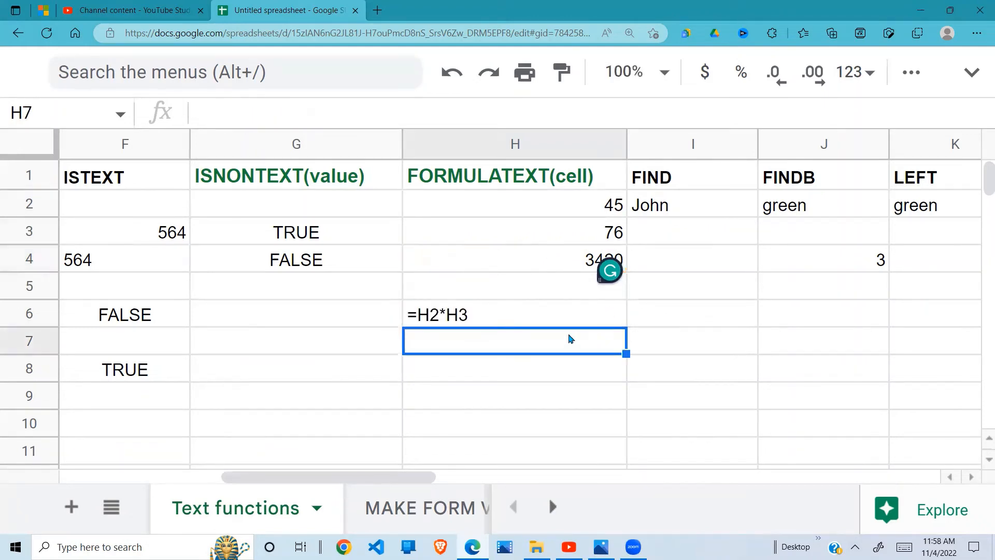
- Check the FORMULATEXT formula in H6, and look over the FIND, FINDB, LEFT, RIGHT and MID sample columns
click(513, 315)
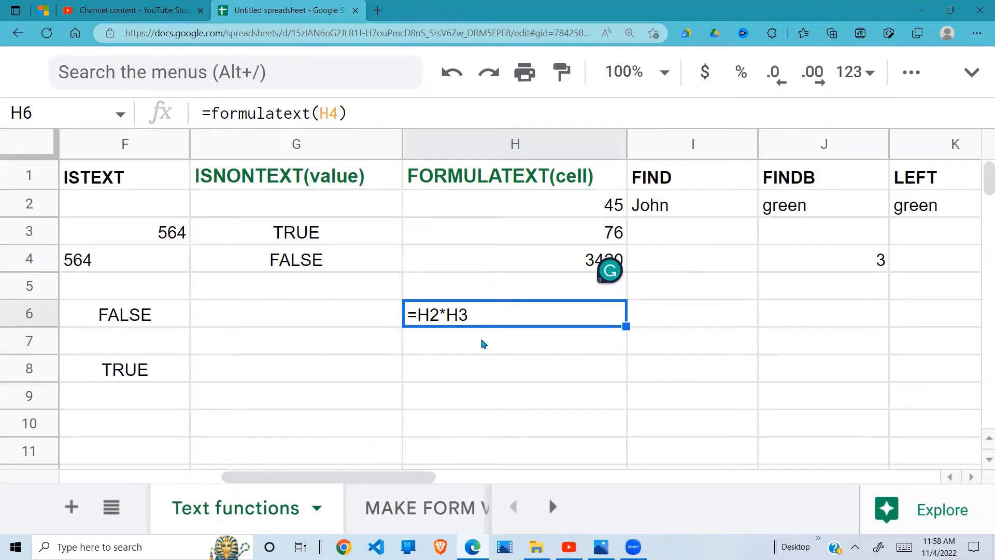
click(682, 325)
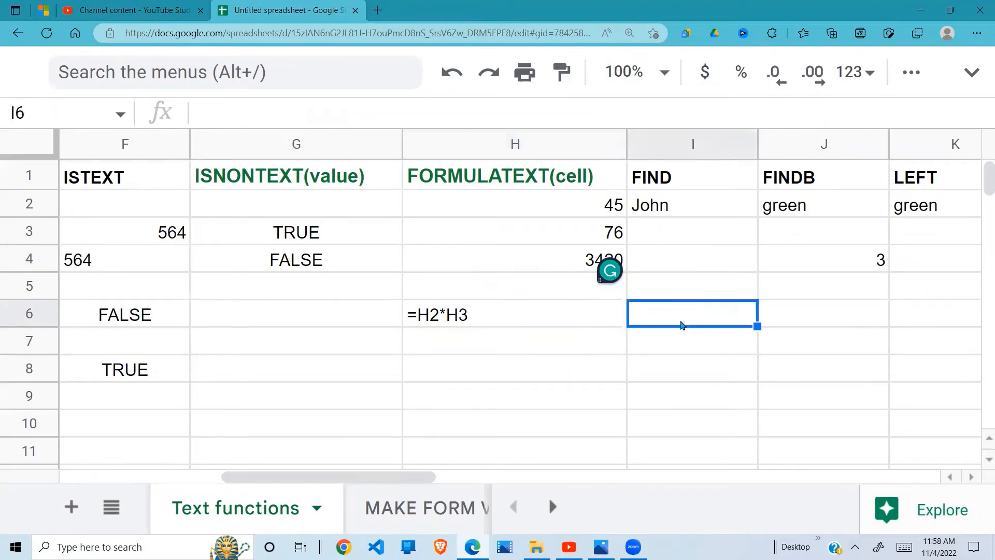
key(Right)
key(Right)
key(Right)
key(Right)
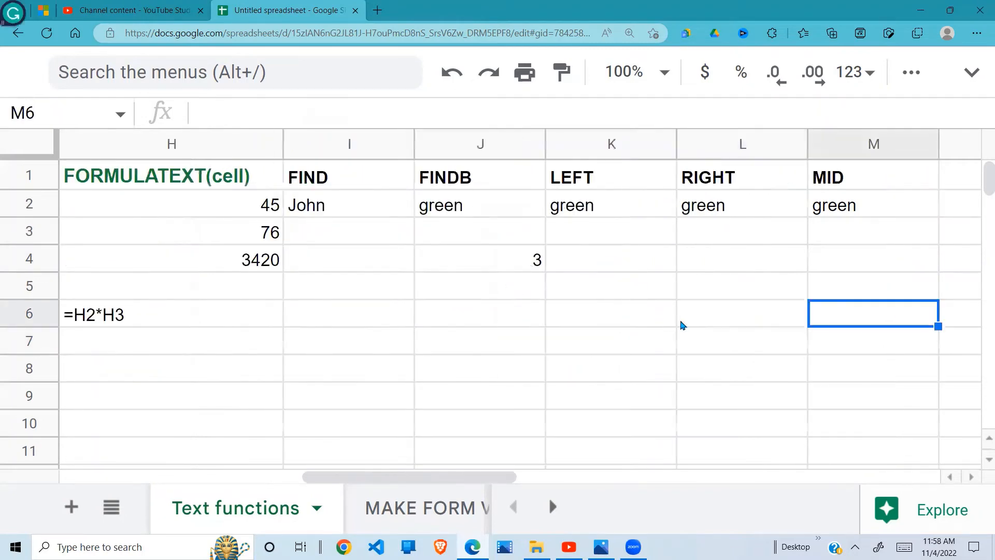
click(340, 310)
click(369, 240)
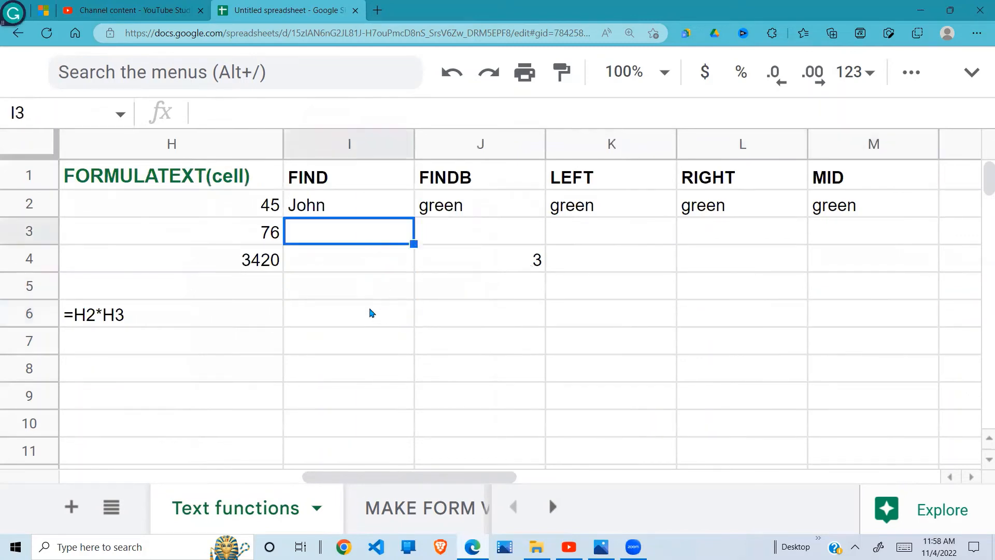
- Start a FIND formula in I6, and read the function help describing its arguments
click(395, 315)
text(=)
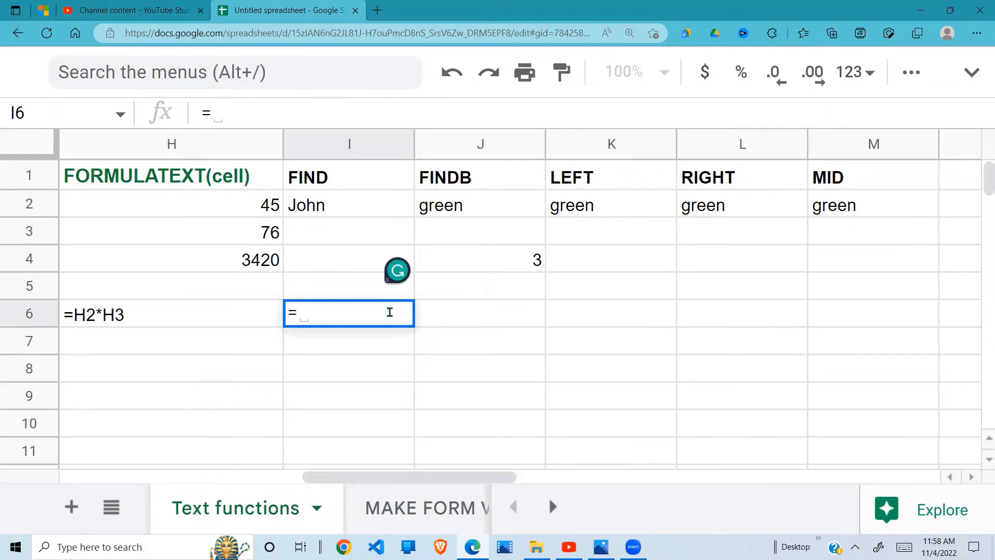
text(fin)
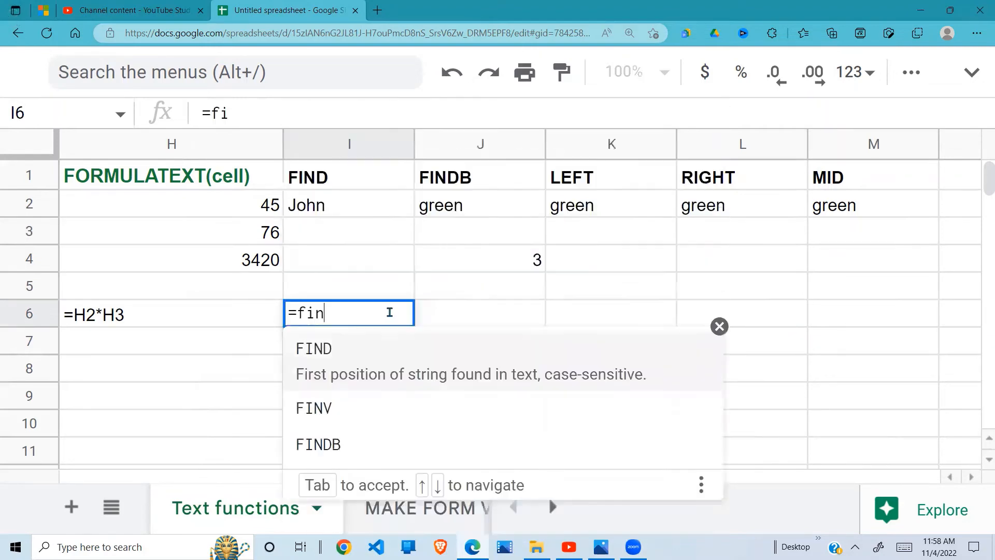
text(d()
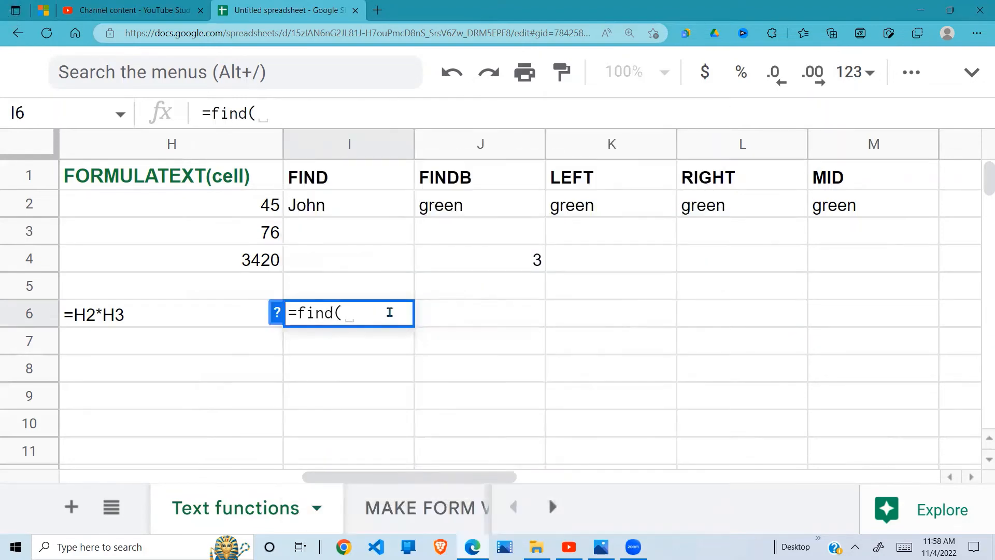
click(278, 314)
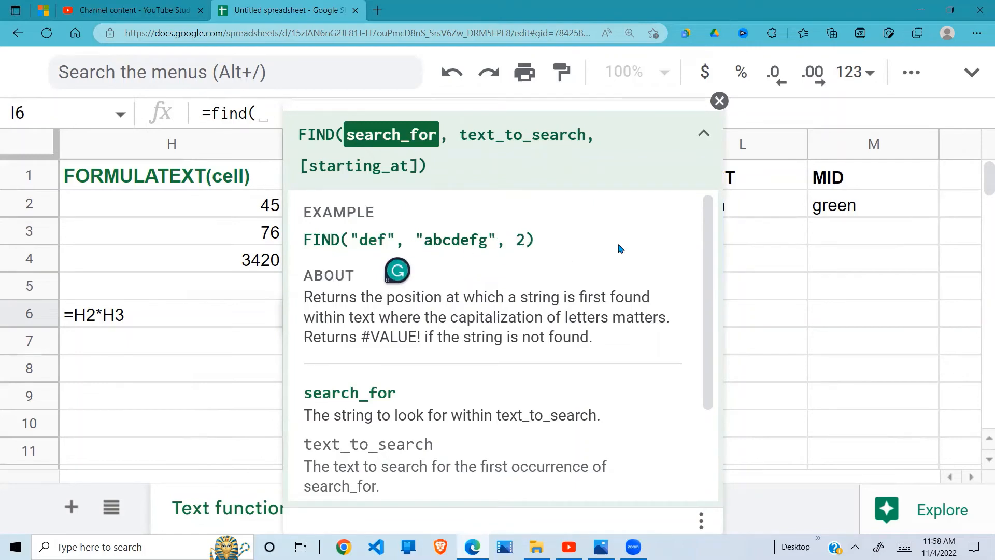
click(719, 100)
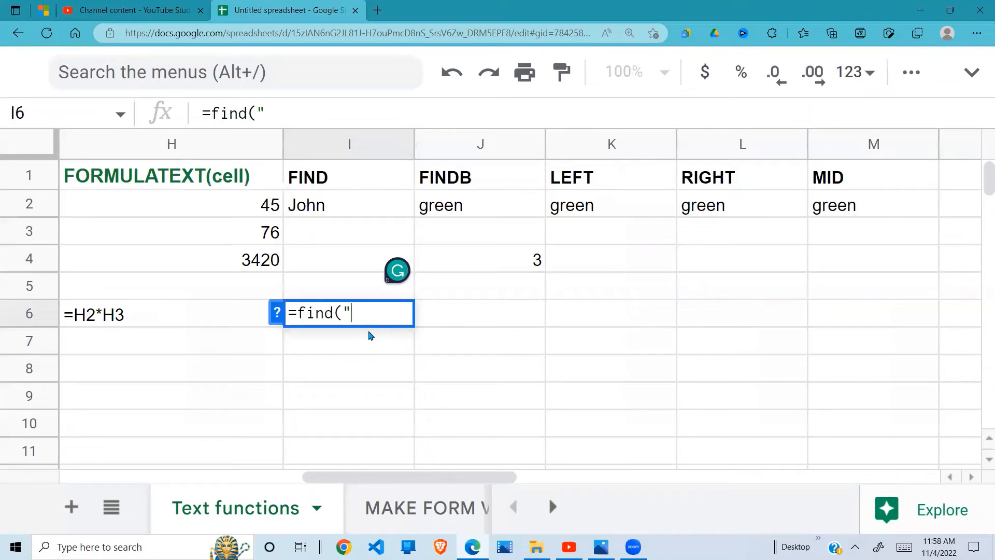
- Complete the FIND formula in I6 so that it searches I2 for "h" starting at character 1
text(h",)
click(344, 209)
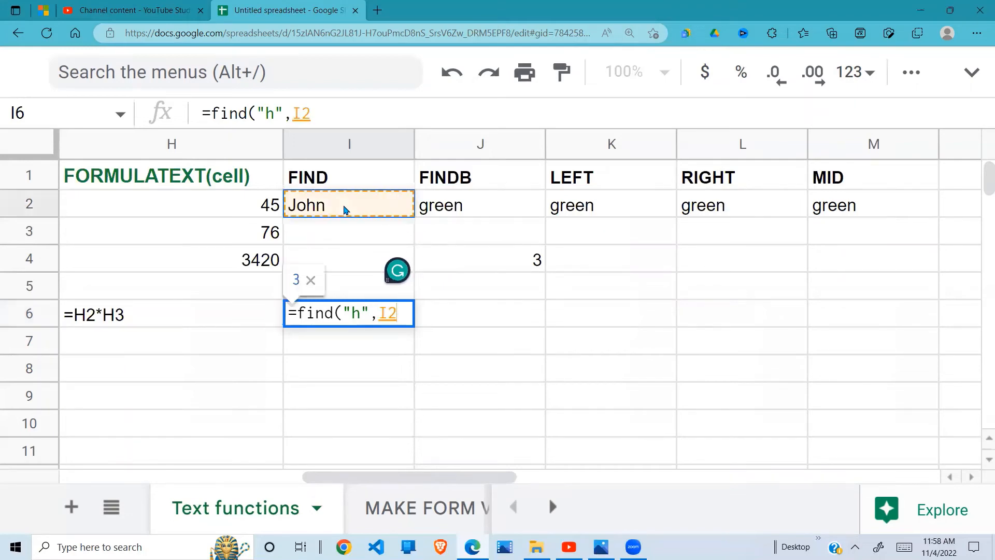
text(,1)
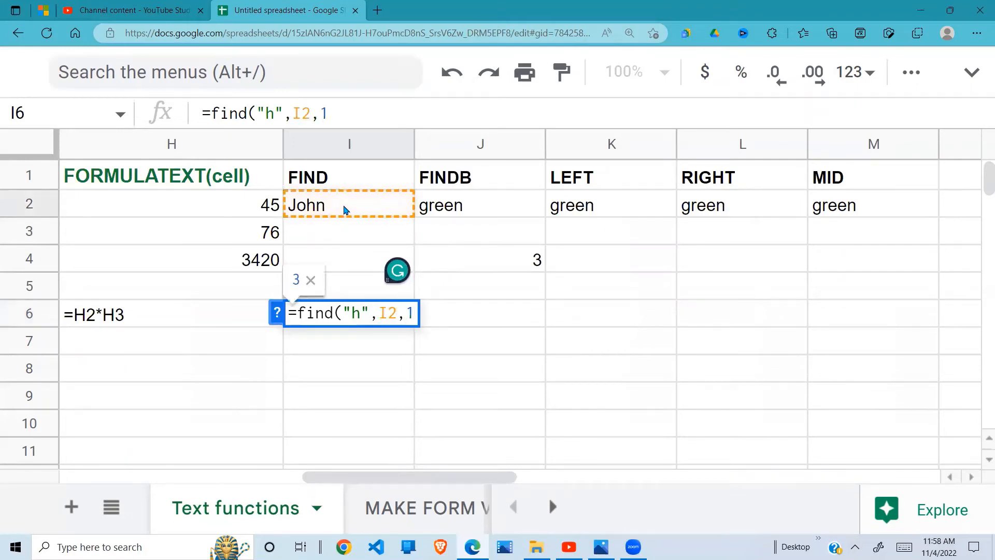
text())
key(Return)
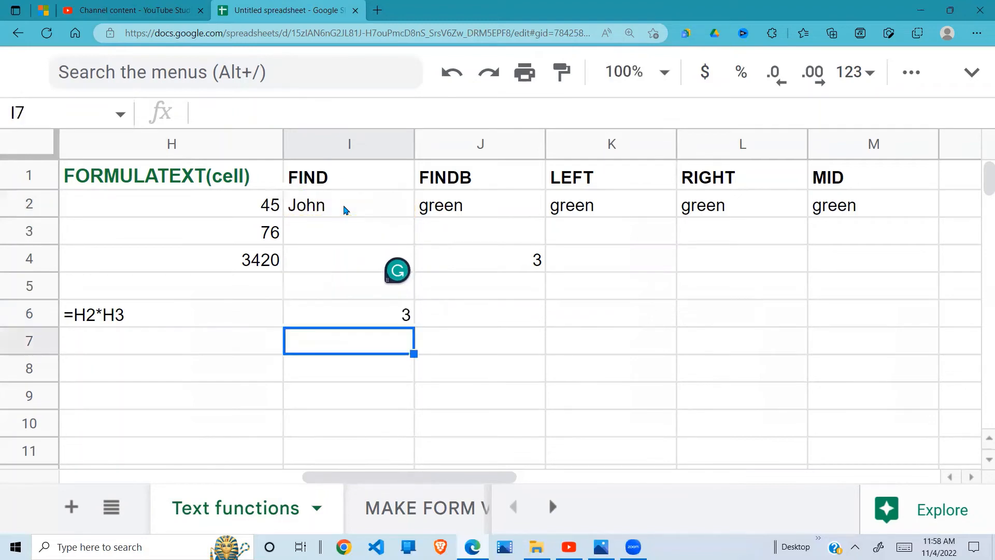
- Change the starting position in the I6 FIND formula to 4, and check the result
click(335, 315)
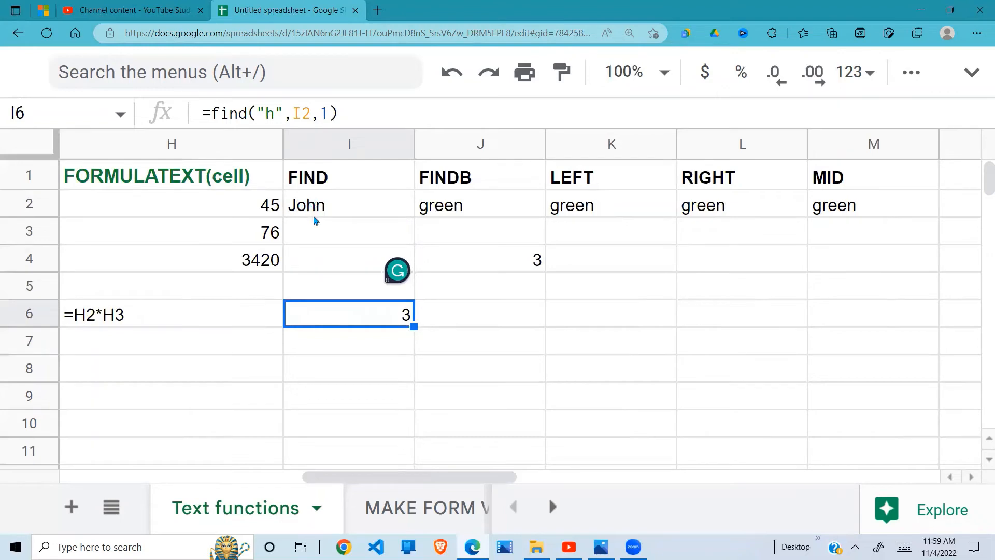
click(327, 114)
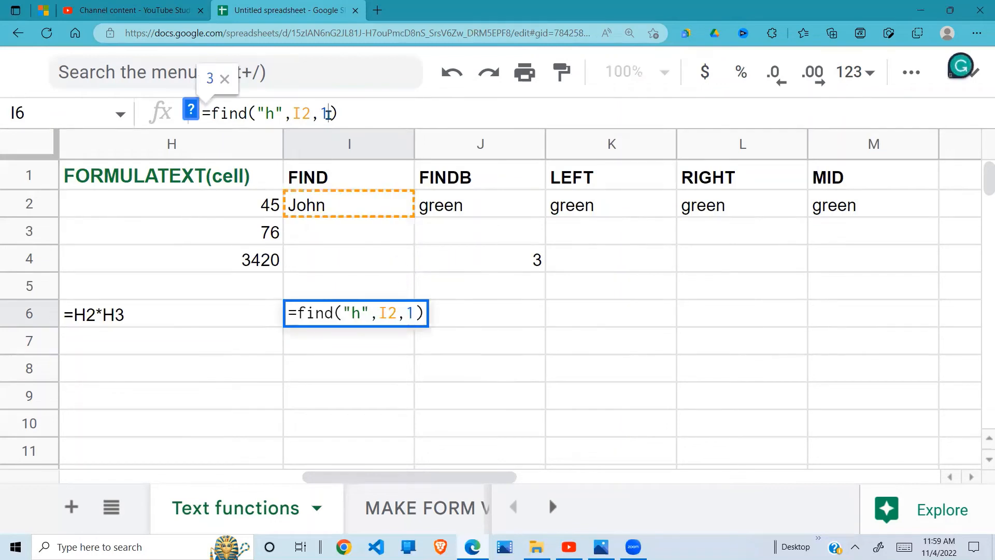
key(BackSpace)
text(4)
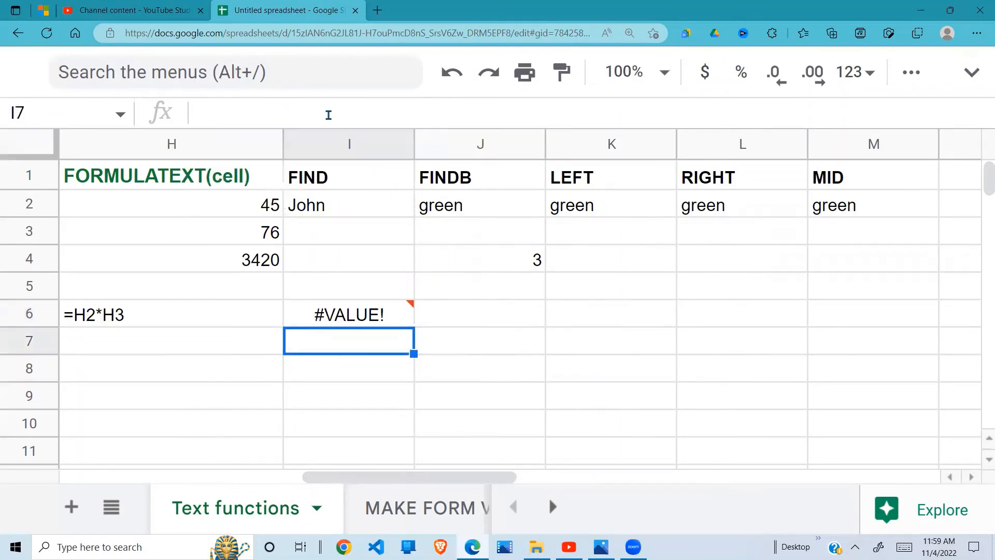
click(366, 321)
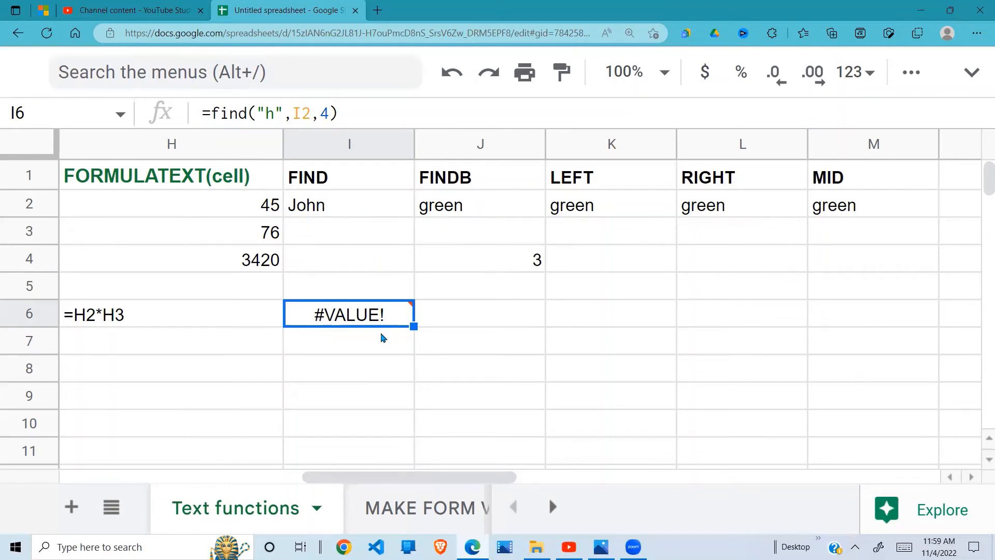
- Begin a new FINDB formula in J4 in place of the existing one, and read the function help
click(507, 318)
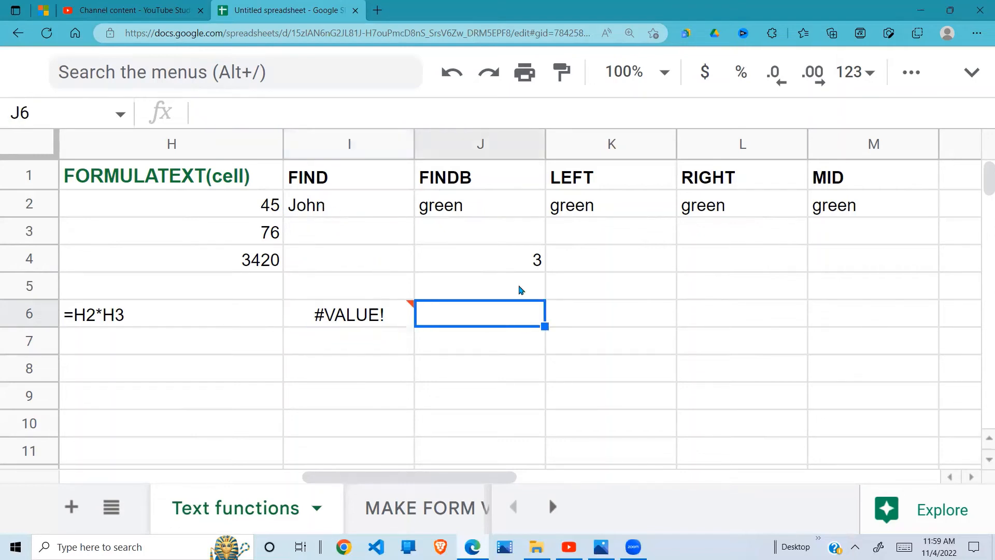
click(515, 242)
click(507, 261)
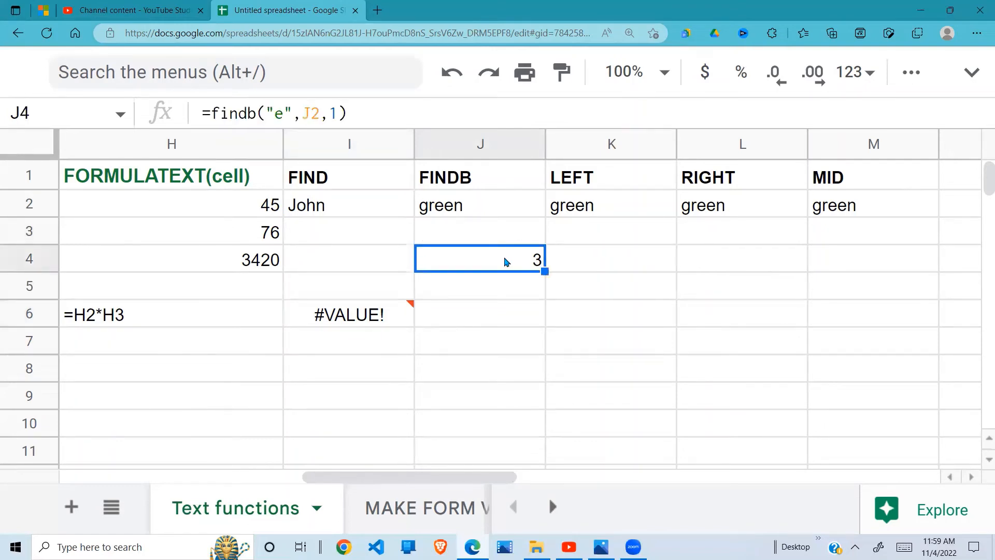
text(=fin)
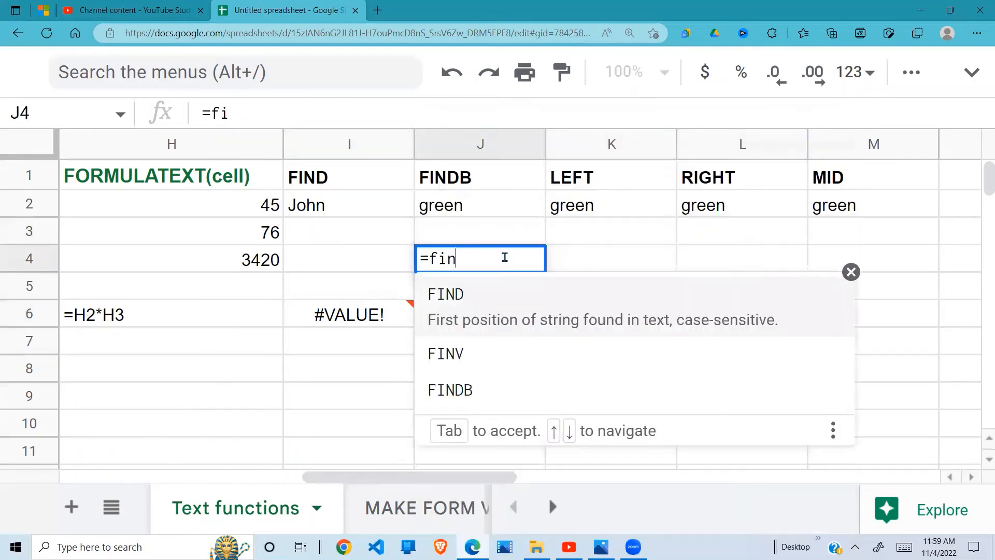
text(d)
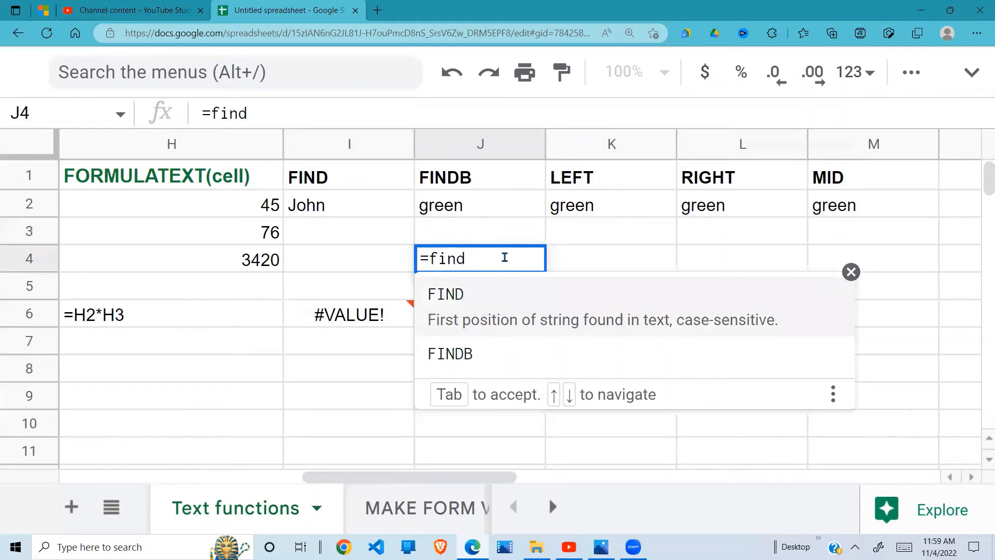
text(b()
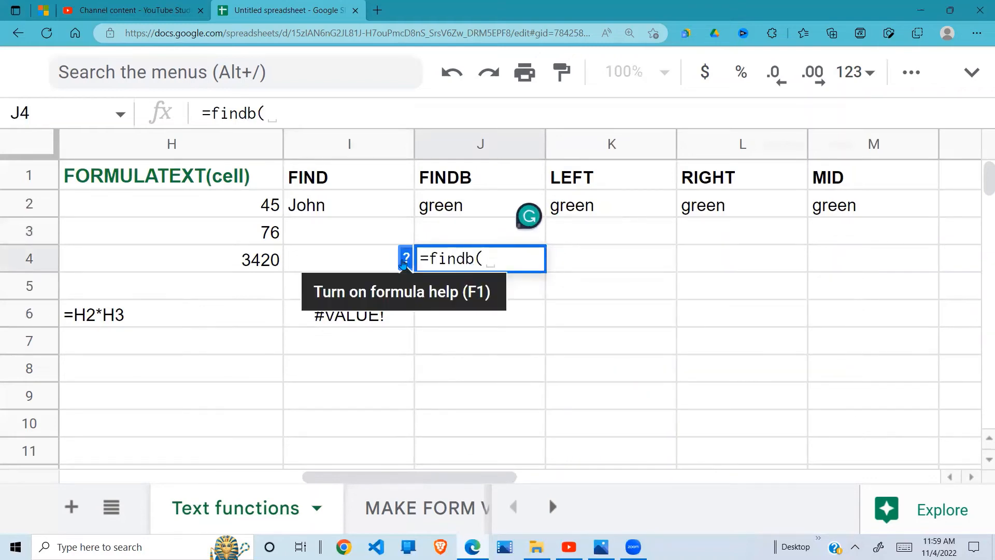
click(406, 258)
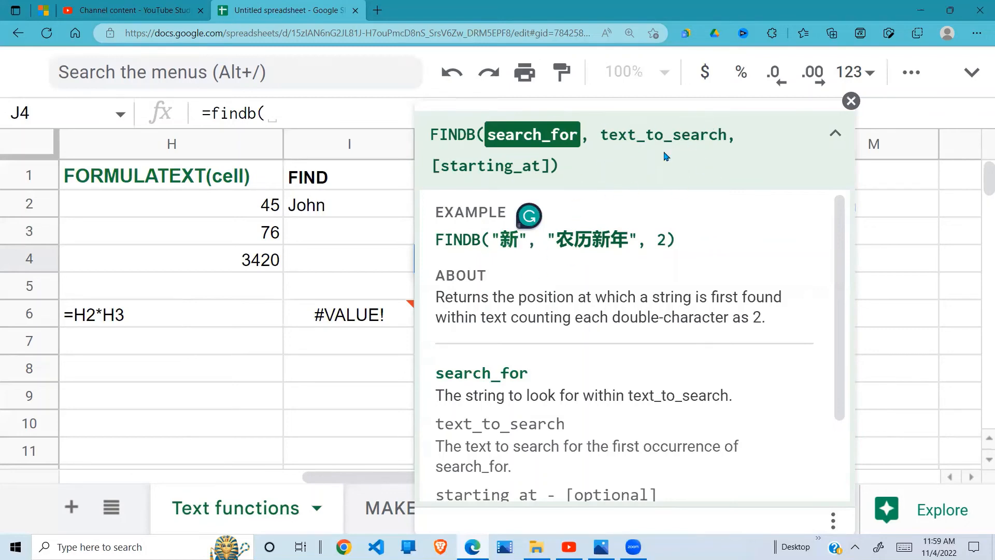
click(852, 104)
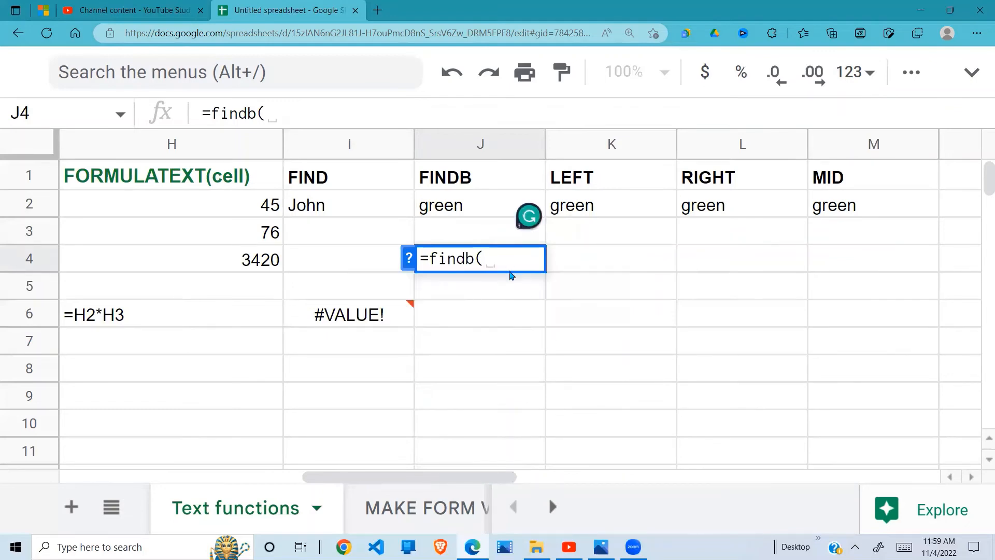
- Complete the FINDB formula in J4 so that it searches J2 for "re" starting at character 1
text("re",)
click(451, 210)
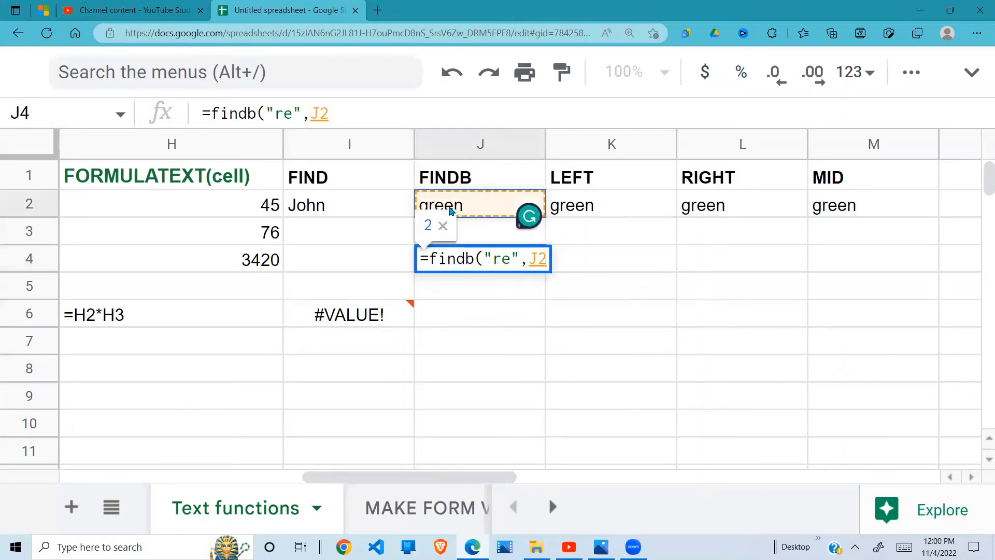
text(,)
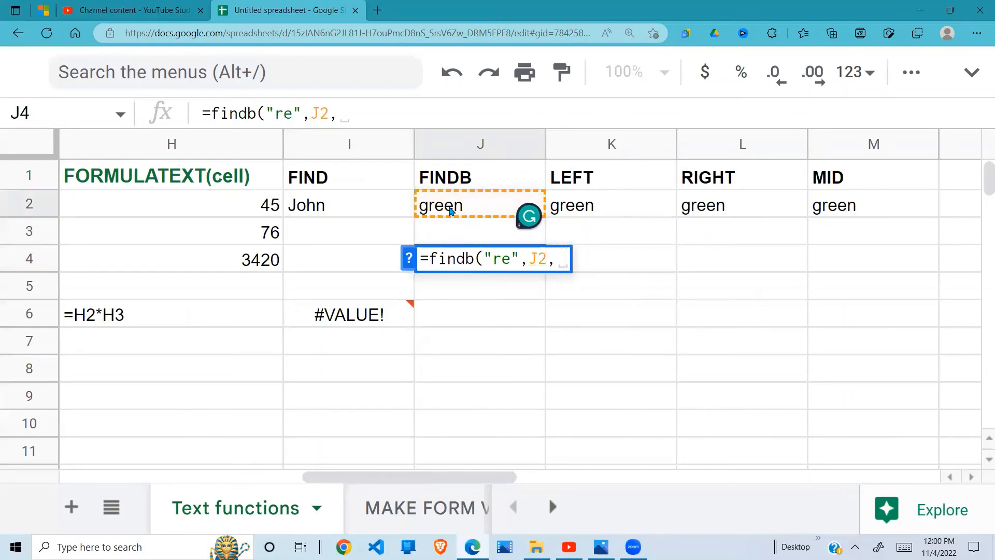
text(1))
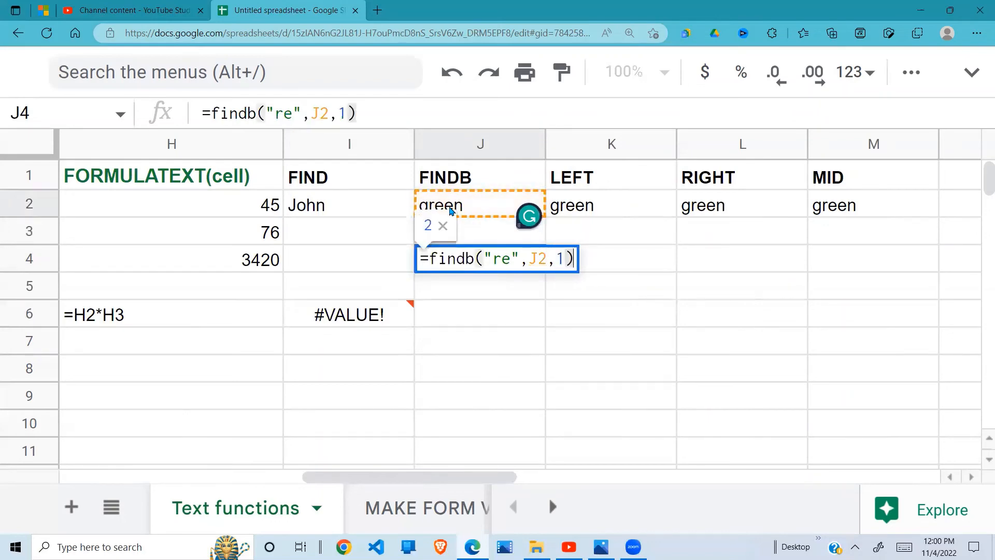
key(Return)
- Compare the FINDB result in J4 with the source text in J2
click(470, 237)
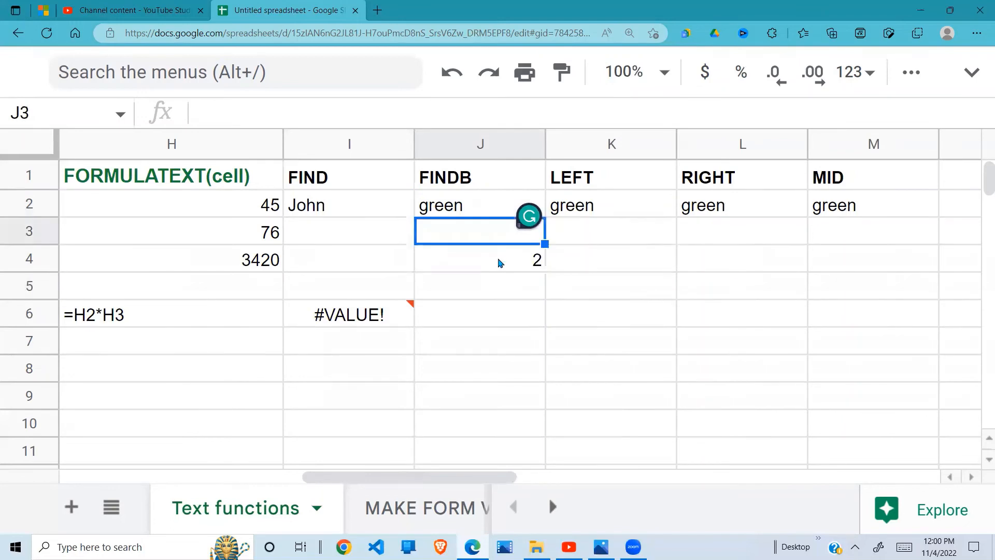
click(496, 260)
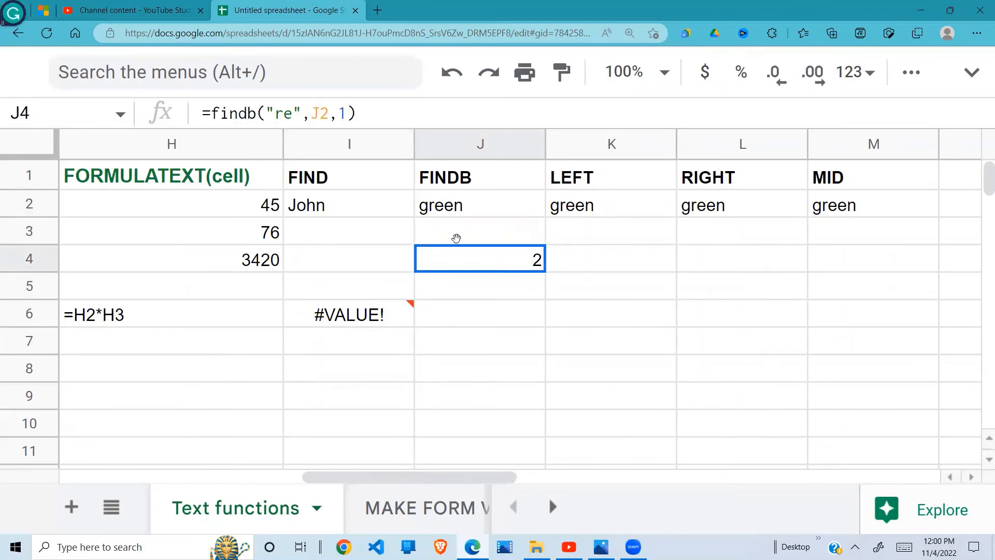
shift+click(424, 212)
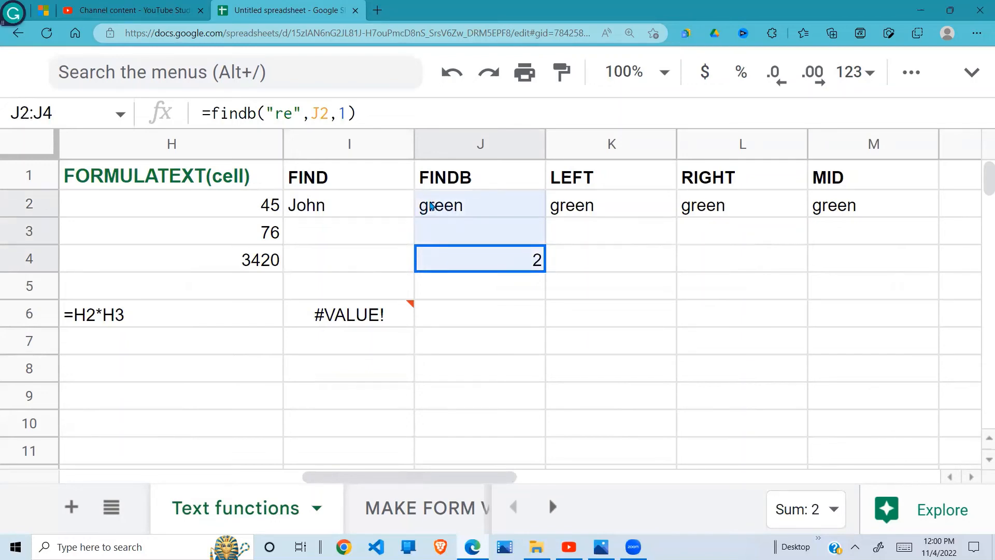
shift+click(460, 241)
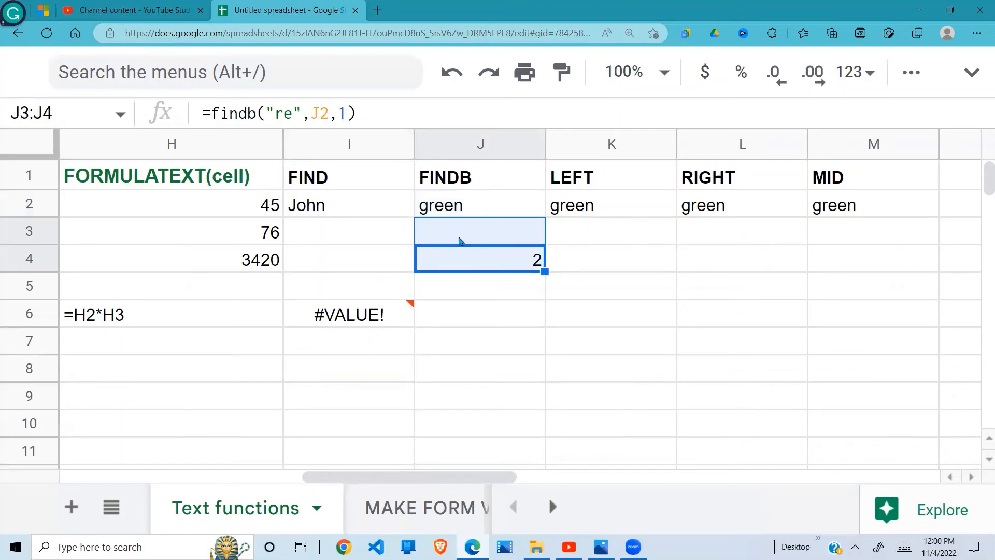
key(Return)
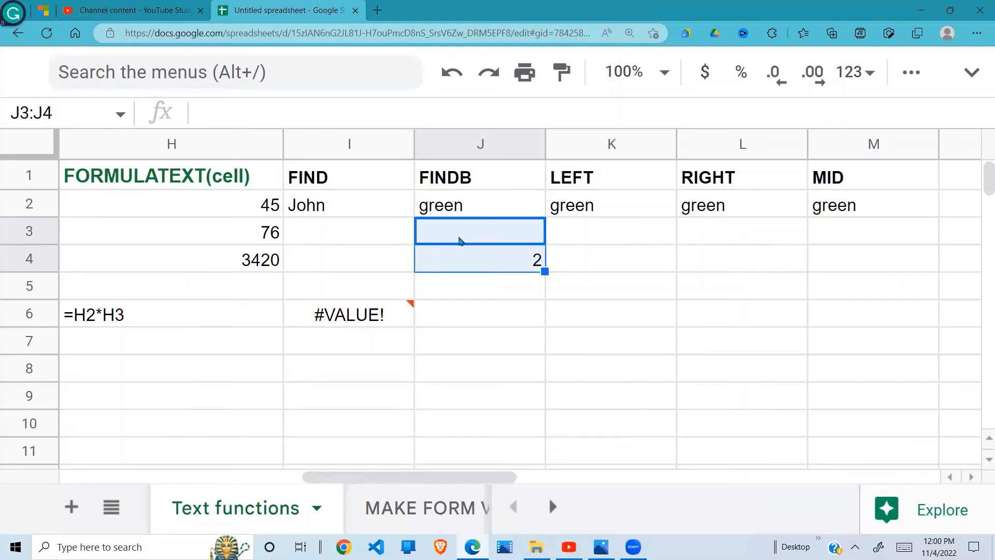
- Enter a LEFT formula in K4 that extracts the first 3 characters of K2, and check the result
click(618, 270)
text(=)
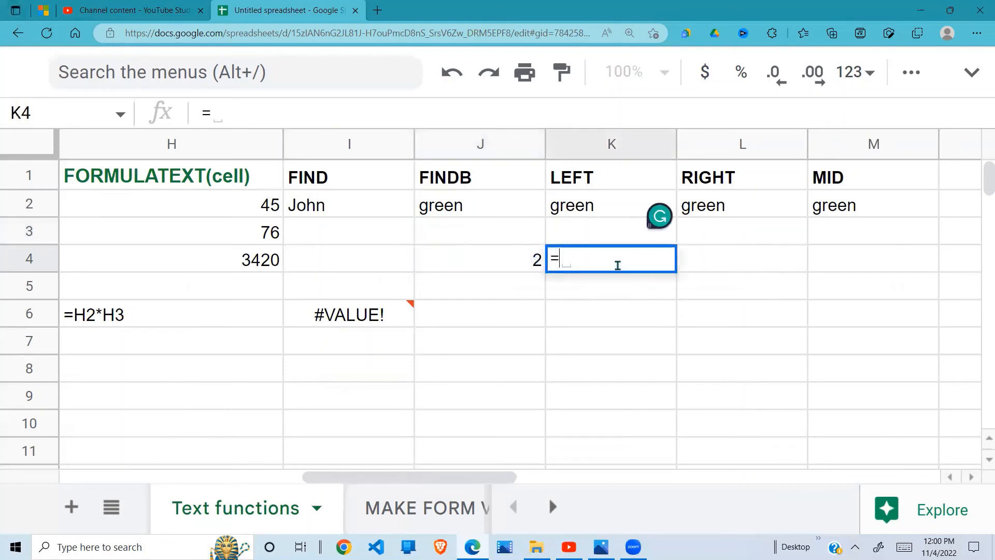
text(left()
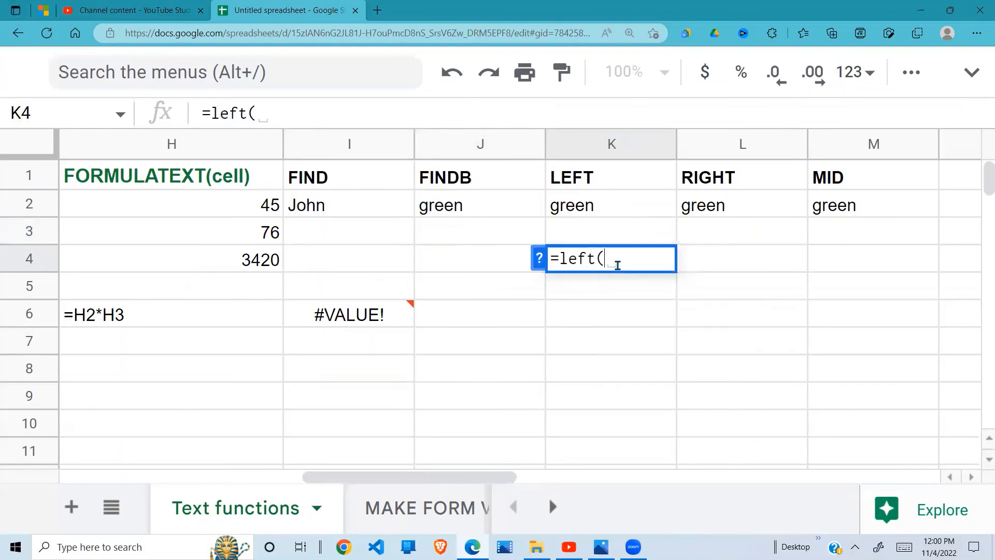
click(594, 214)
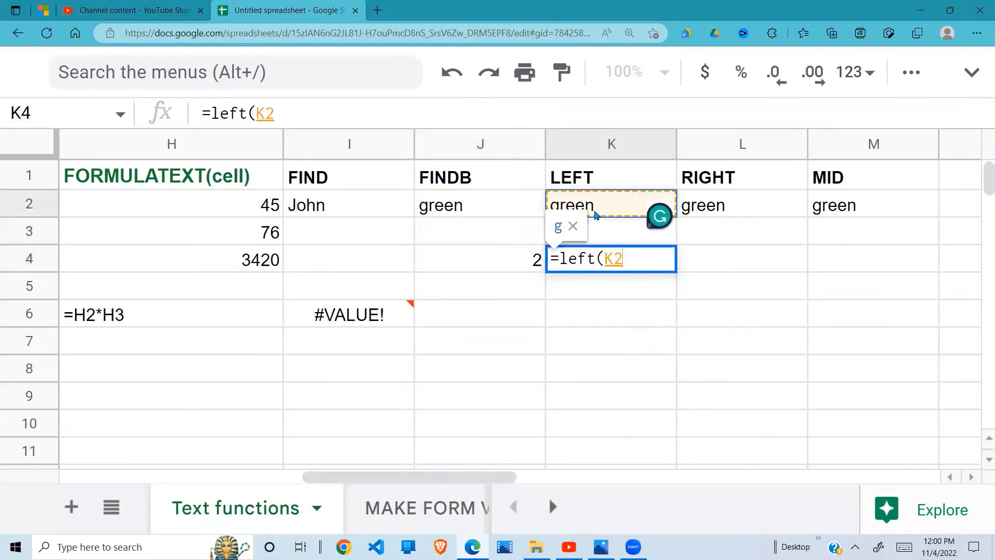
text(,)
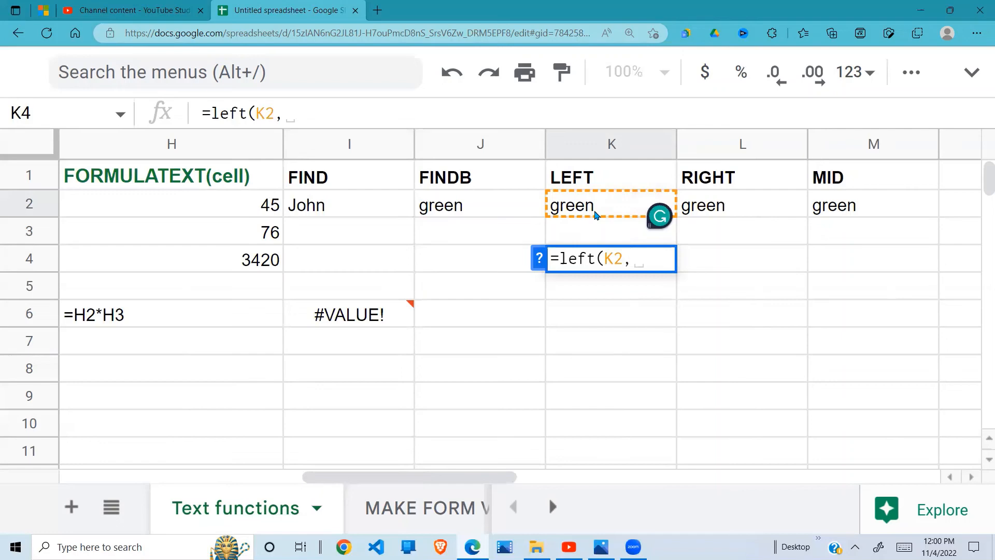
text(3)
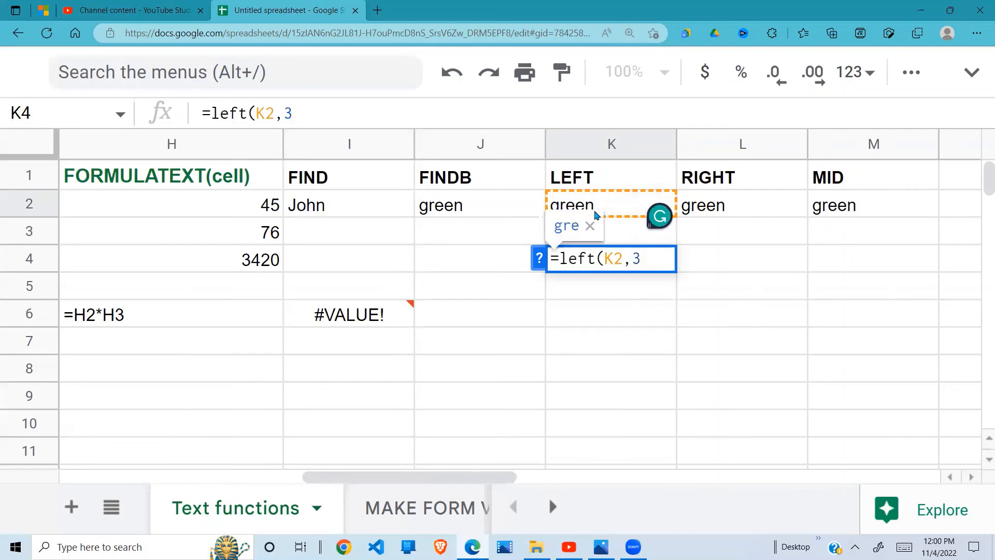
text())
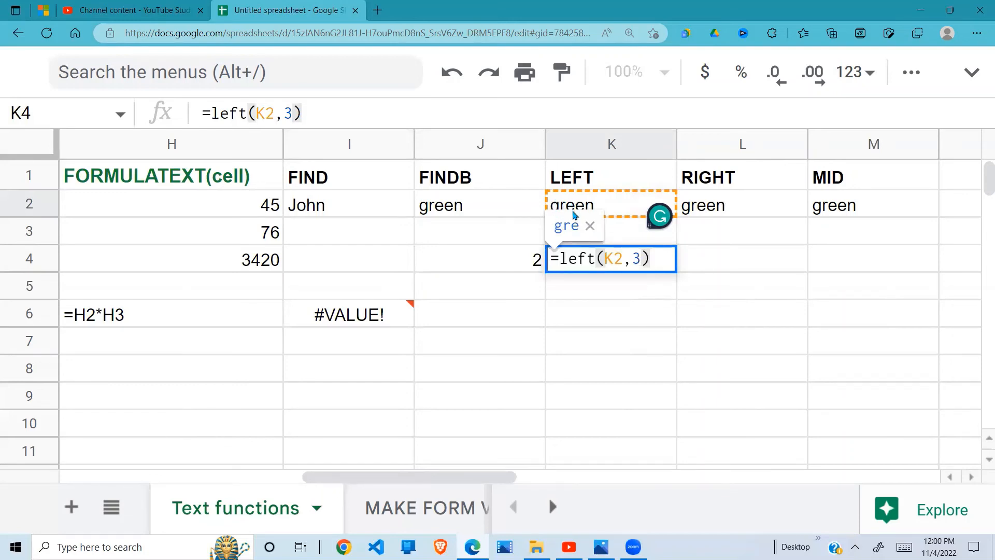
key(Return)
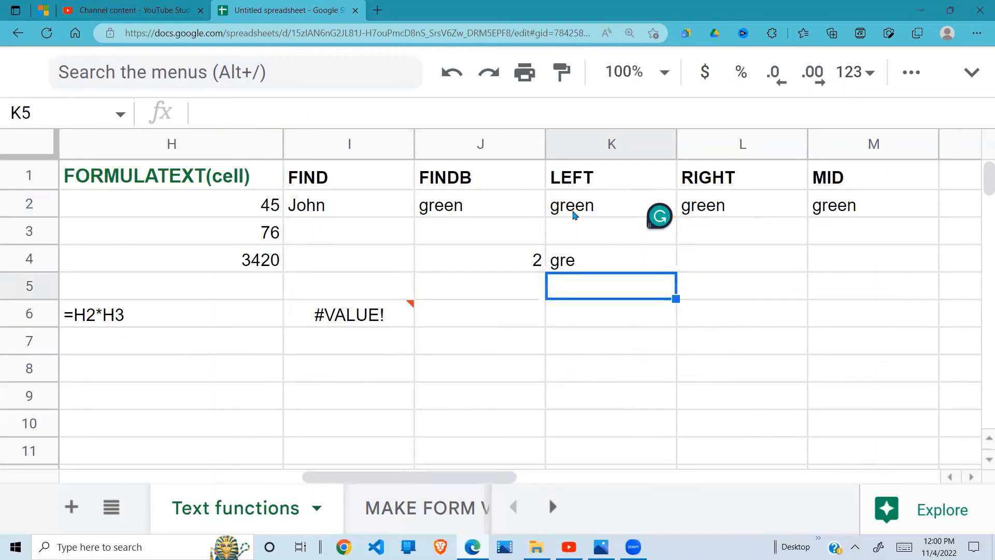
click(609, 265)
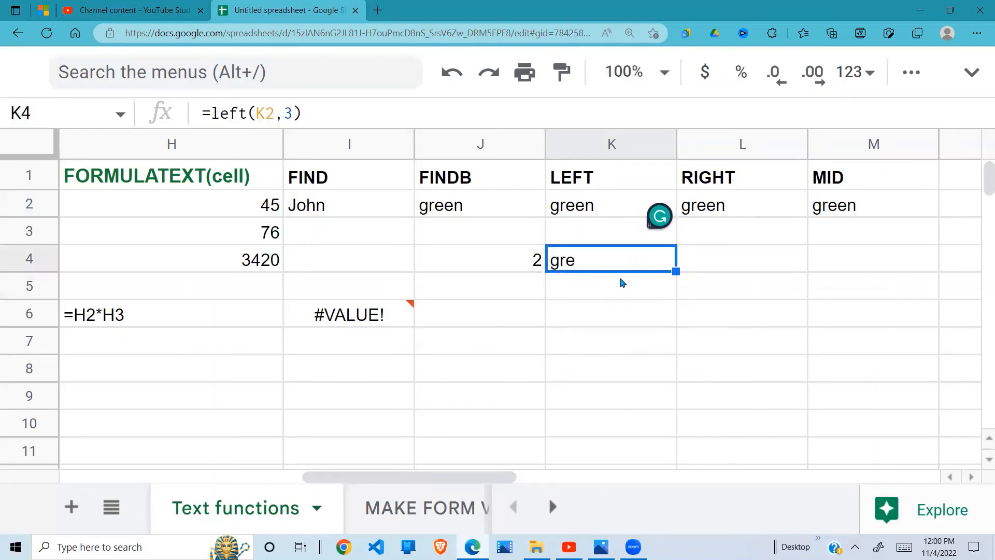
- Begin a RIGHT formula in L4 and read the function help
click(709, 268)
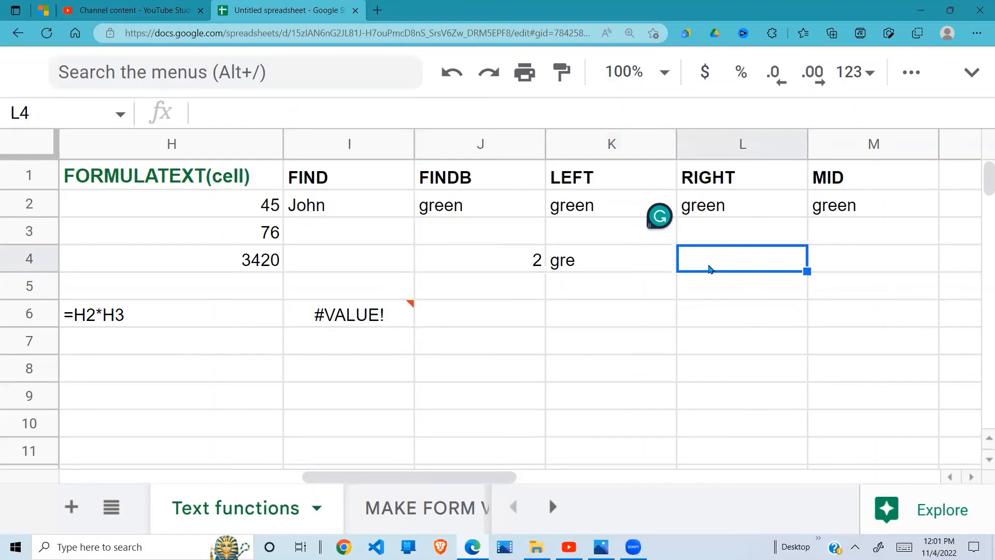
text(=righ)
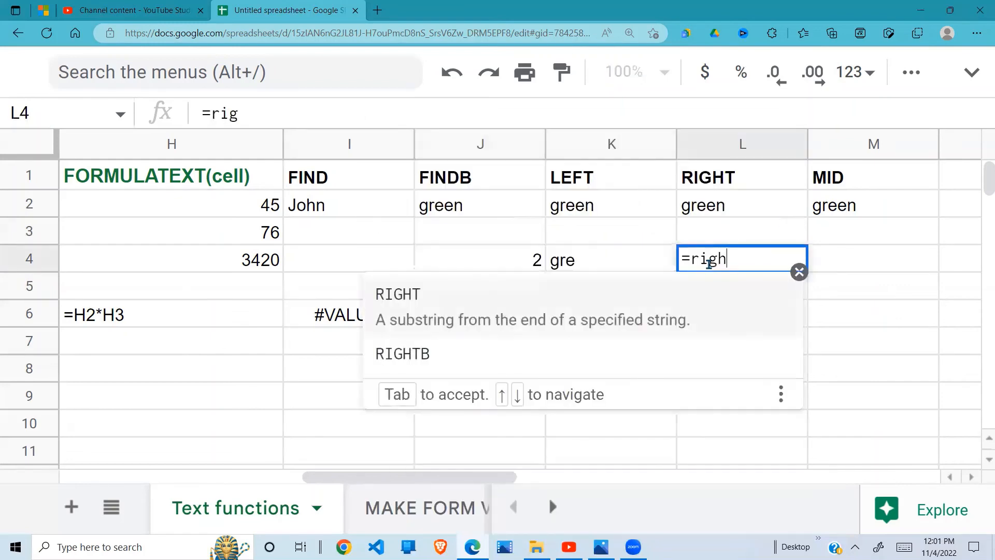
text(t()
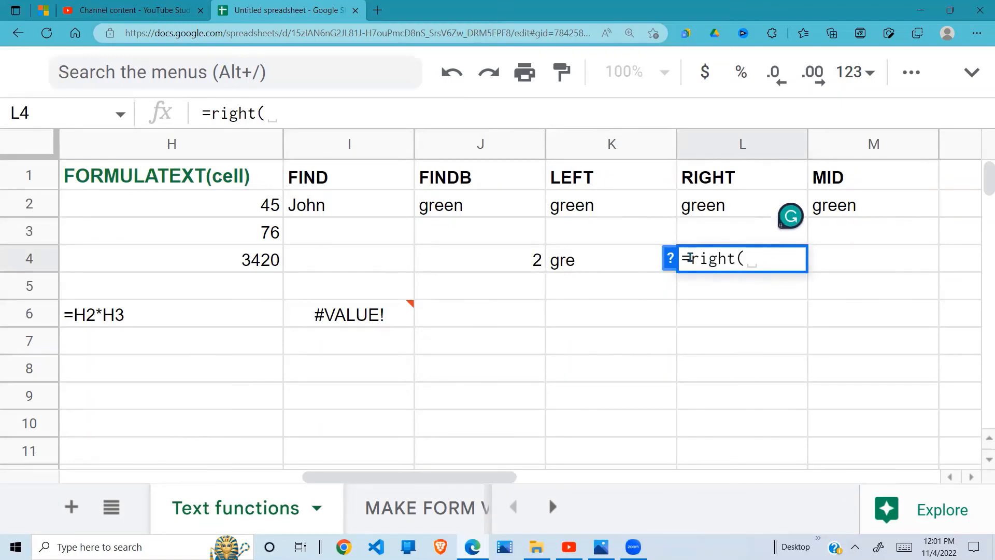
click(670, 258)
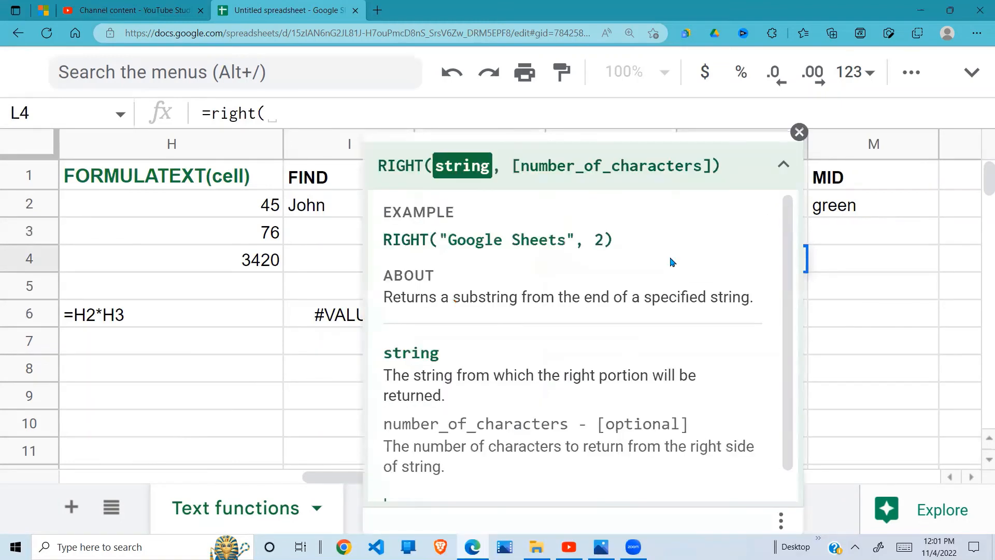
click(799, 132)
- Complete the RIGHT formula in L4 so that it returns the last 2 characters of L2, and check the result
click(733, 209)
text(,)
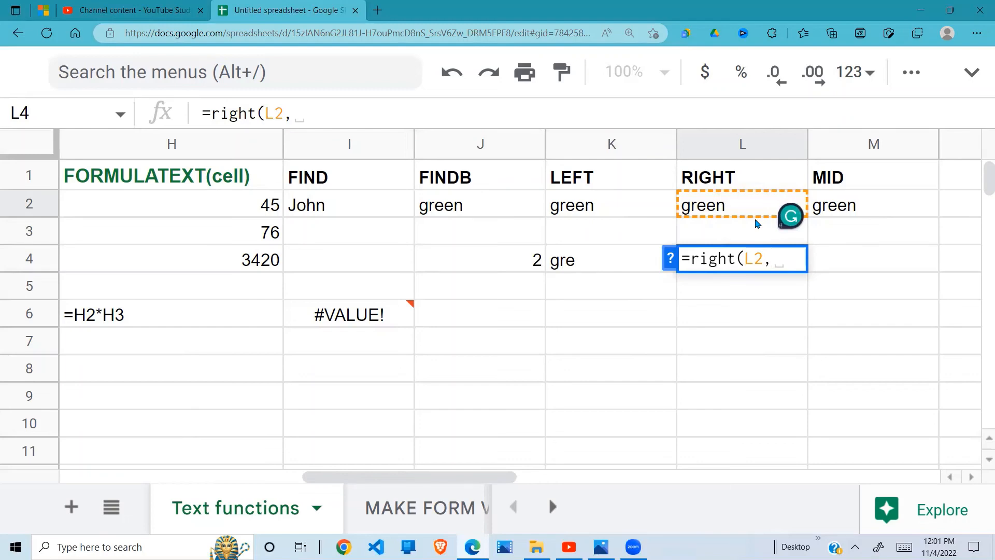
text(2))
key(Return)
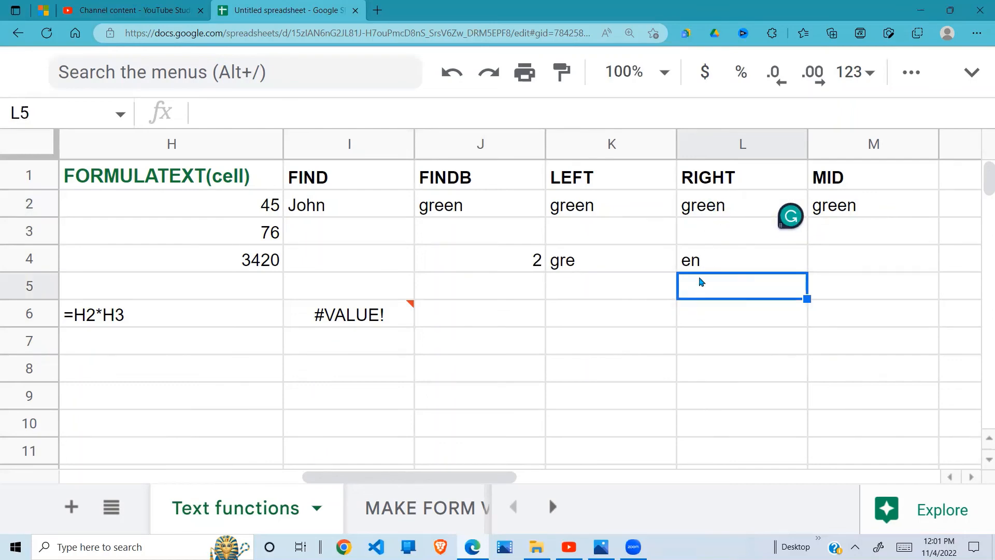
click(703, 261)
- Begin a MID formula in M4 and read the function help on its arguments
key(Right)
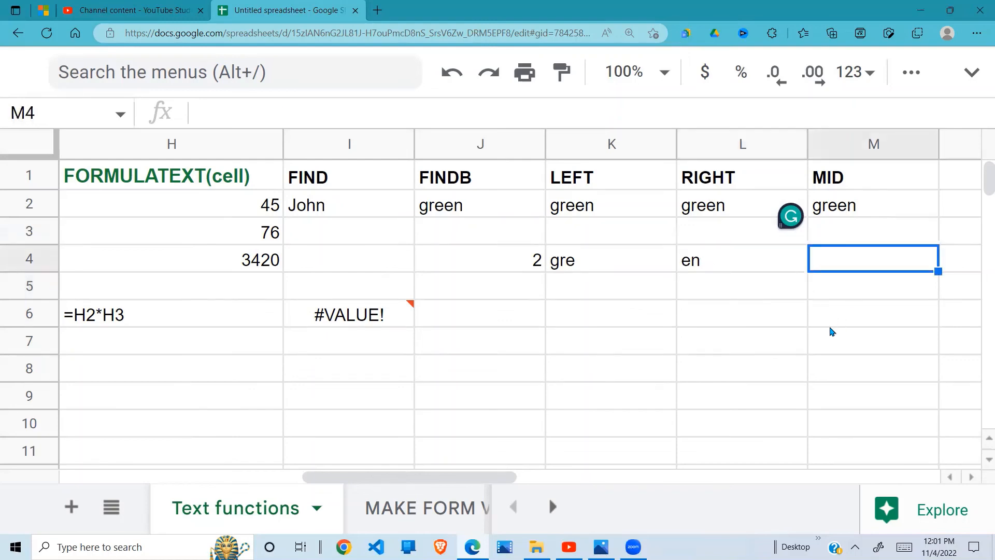
text(=mid)
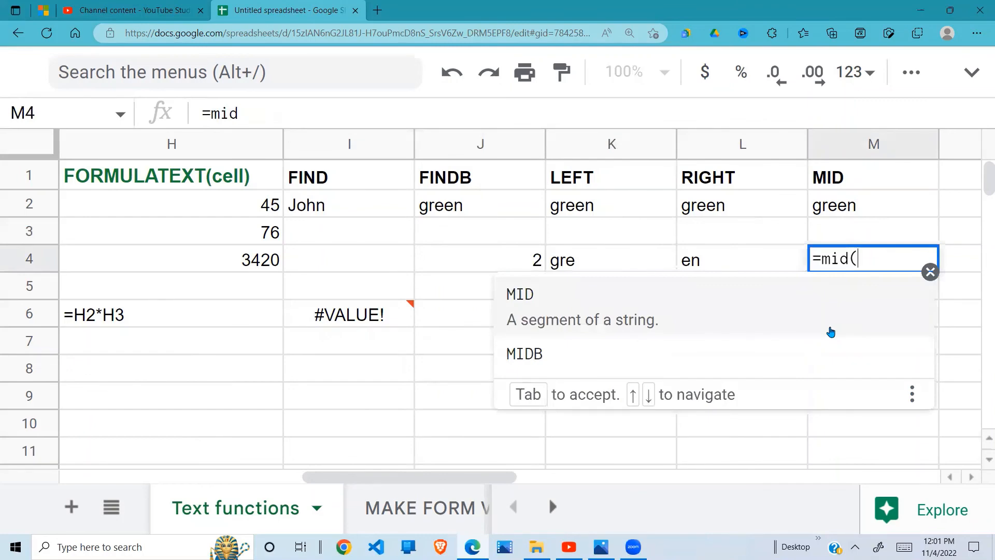
text(()
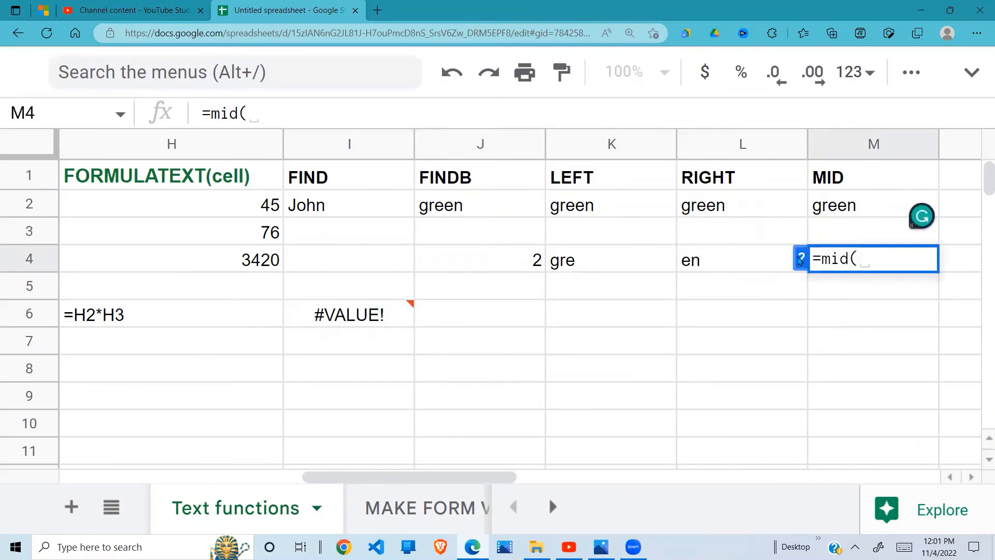
click(801, 259)
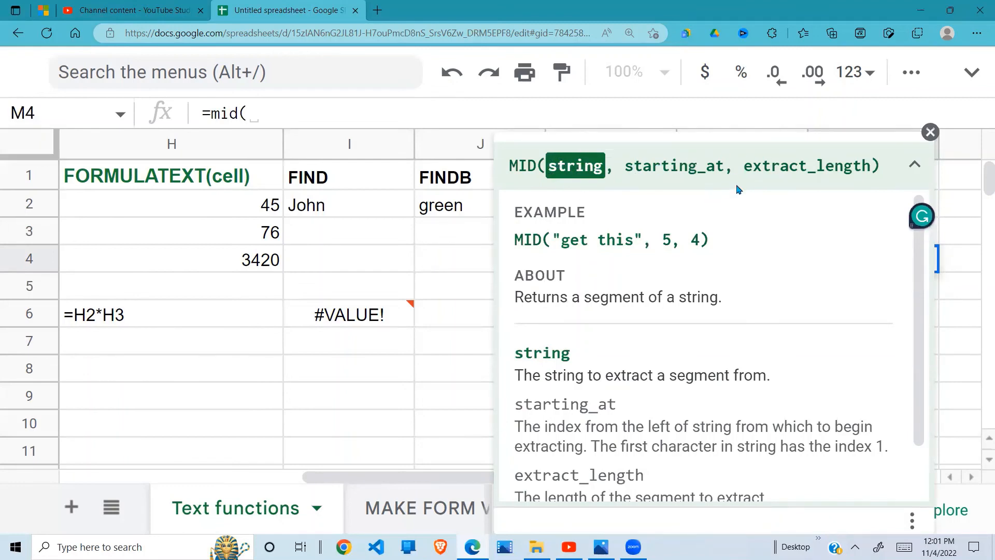
click(931, 133)
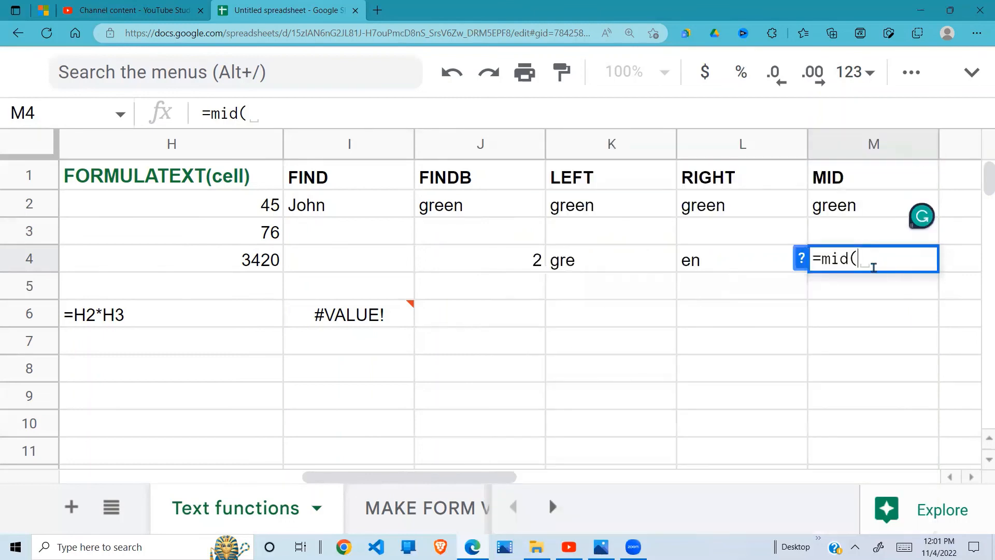
- Complete the MID formula in M4 to extract 3 characters of M2 starting at character 2, and check the result
click(855, 214)
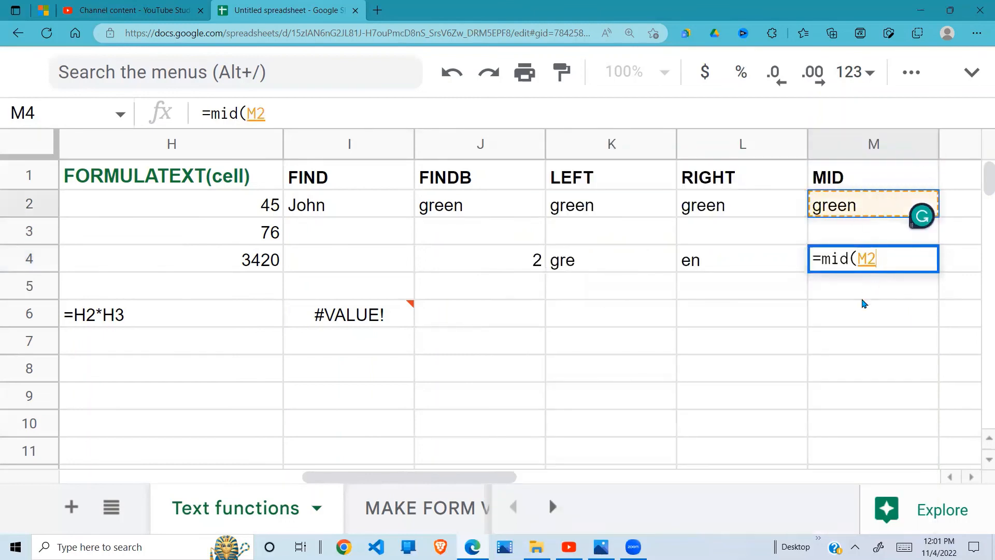
text(,)
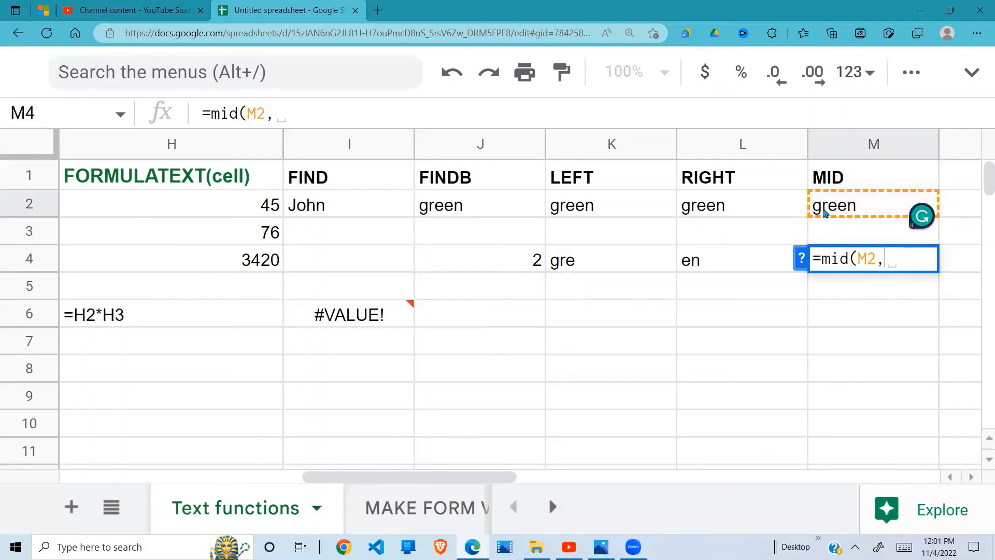
text(2,3)
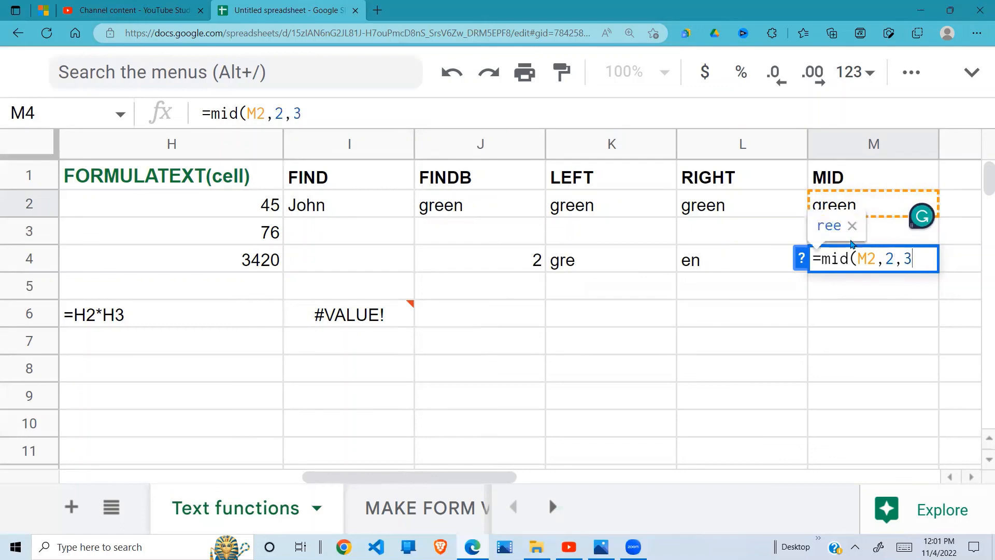
text())
key(Return)
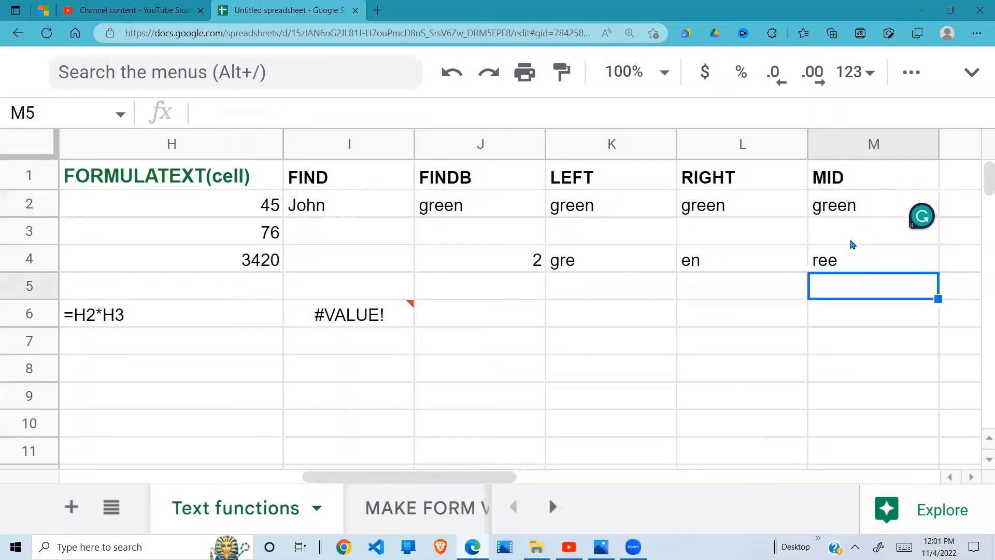
click(853, 256)
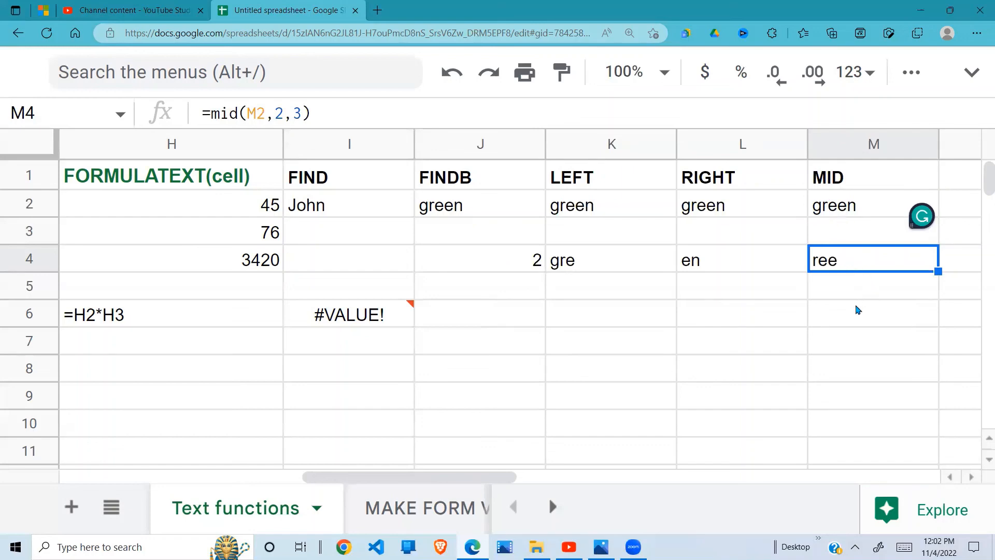
- Return to cell A4 at the start of the row to review the first text function examples
key(Right)
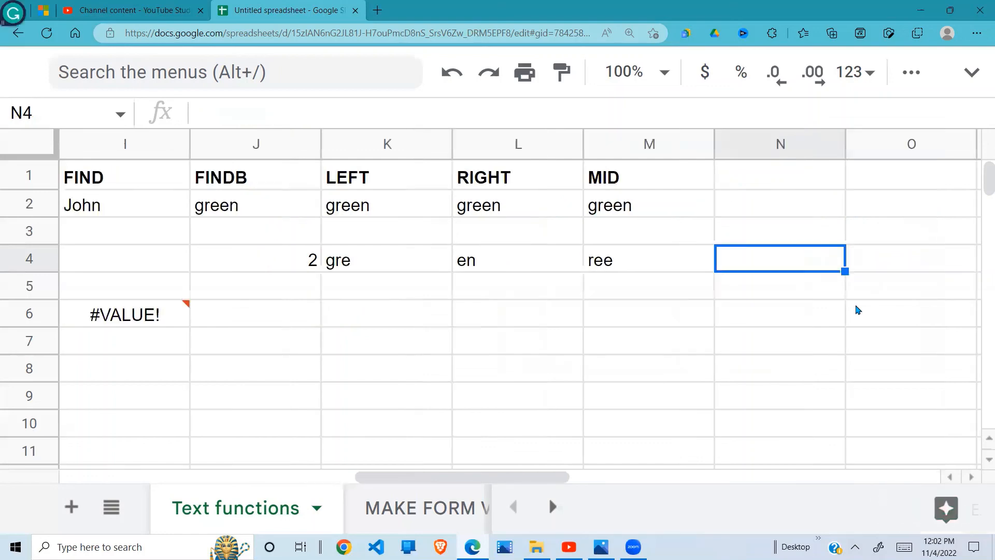
key(Left)
key(Left)
key(Home)
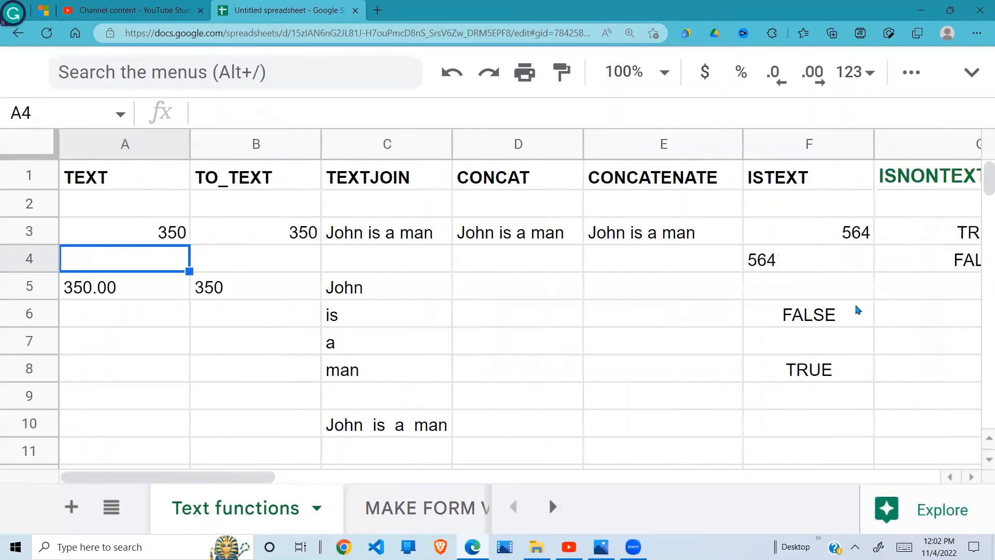